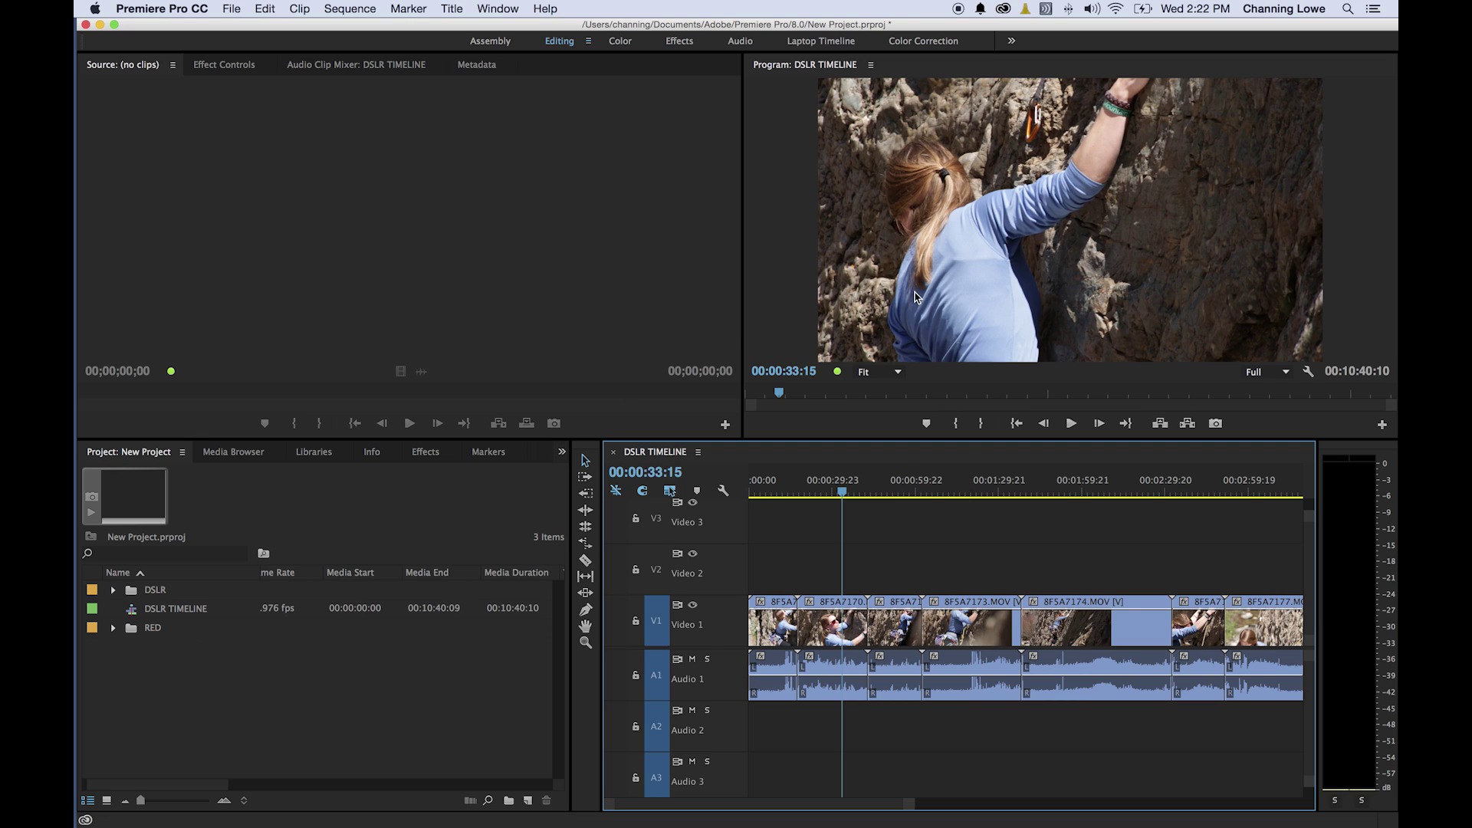
Step: Toggle the Program Monitor to full window with the ` key, then back to the Editing layout
key(grave)
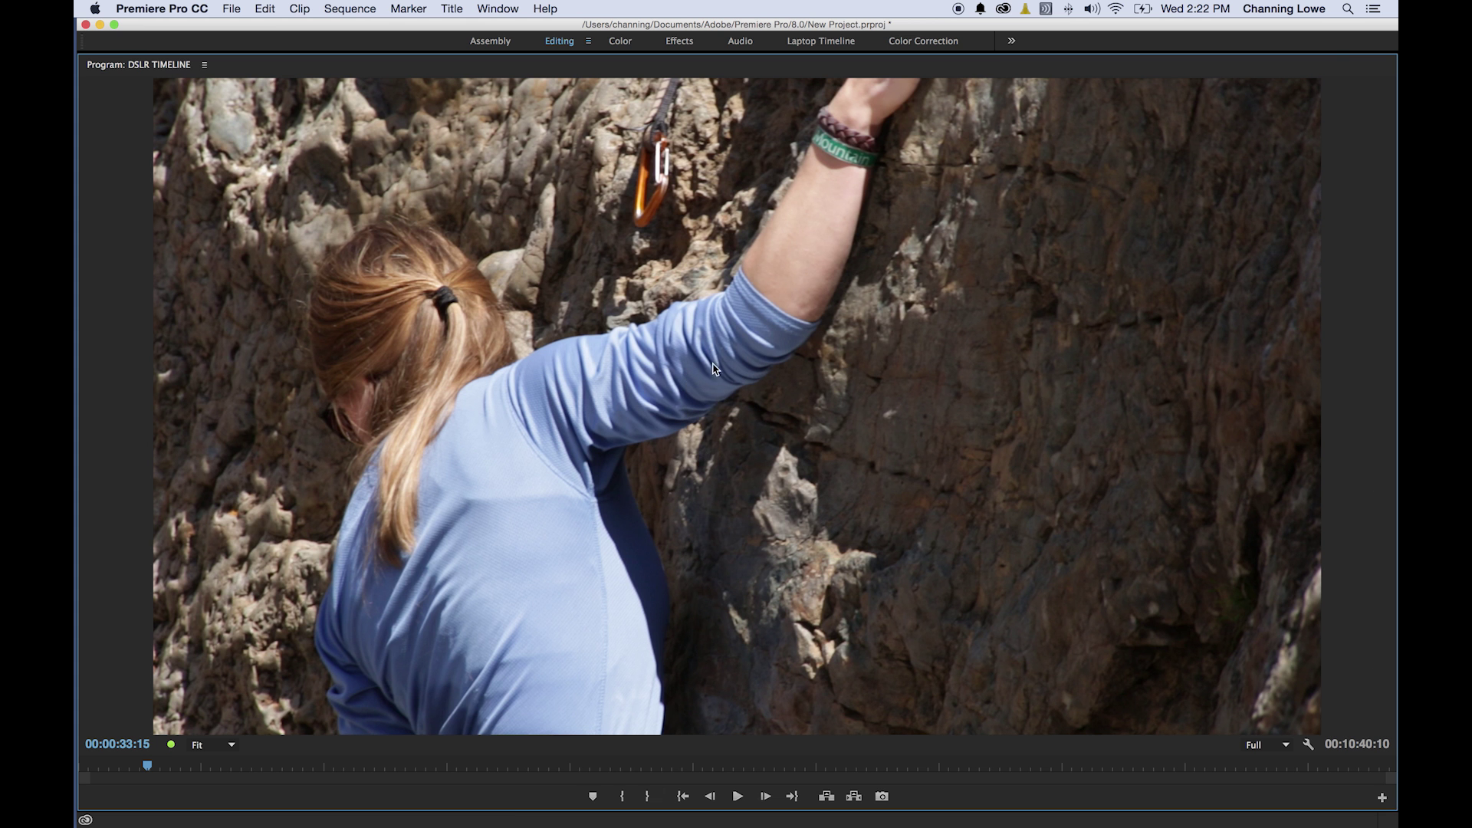
key(grave)
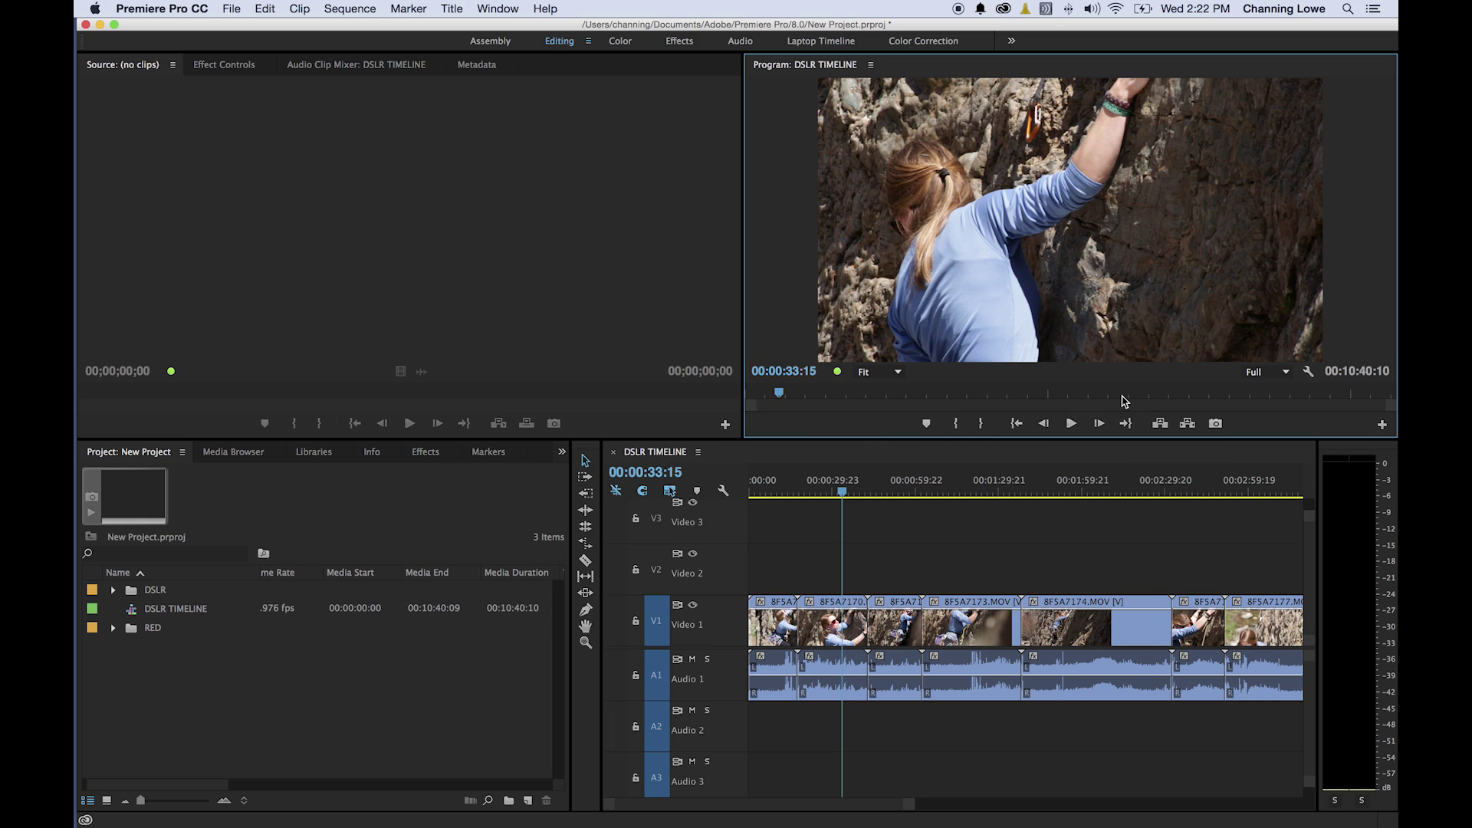
key(shift+1)
key(shift+2)
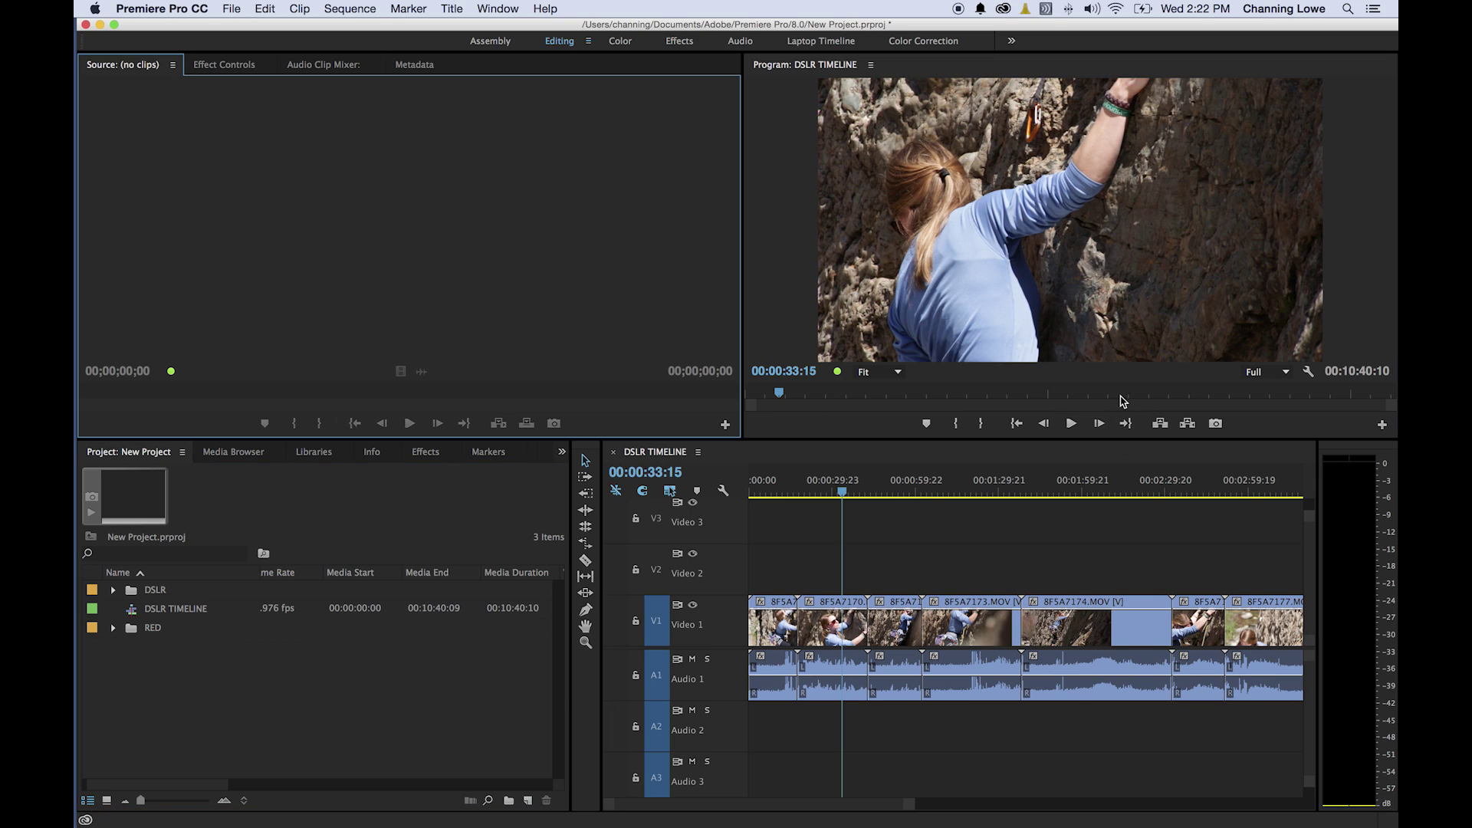
key(shift+3)
key(shift+4)
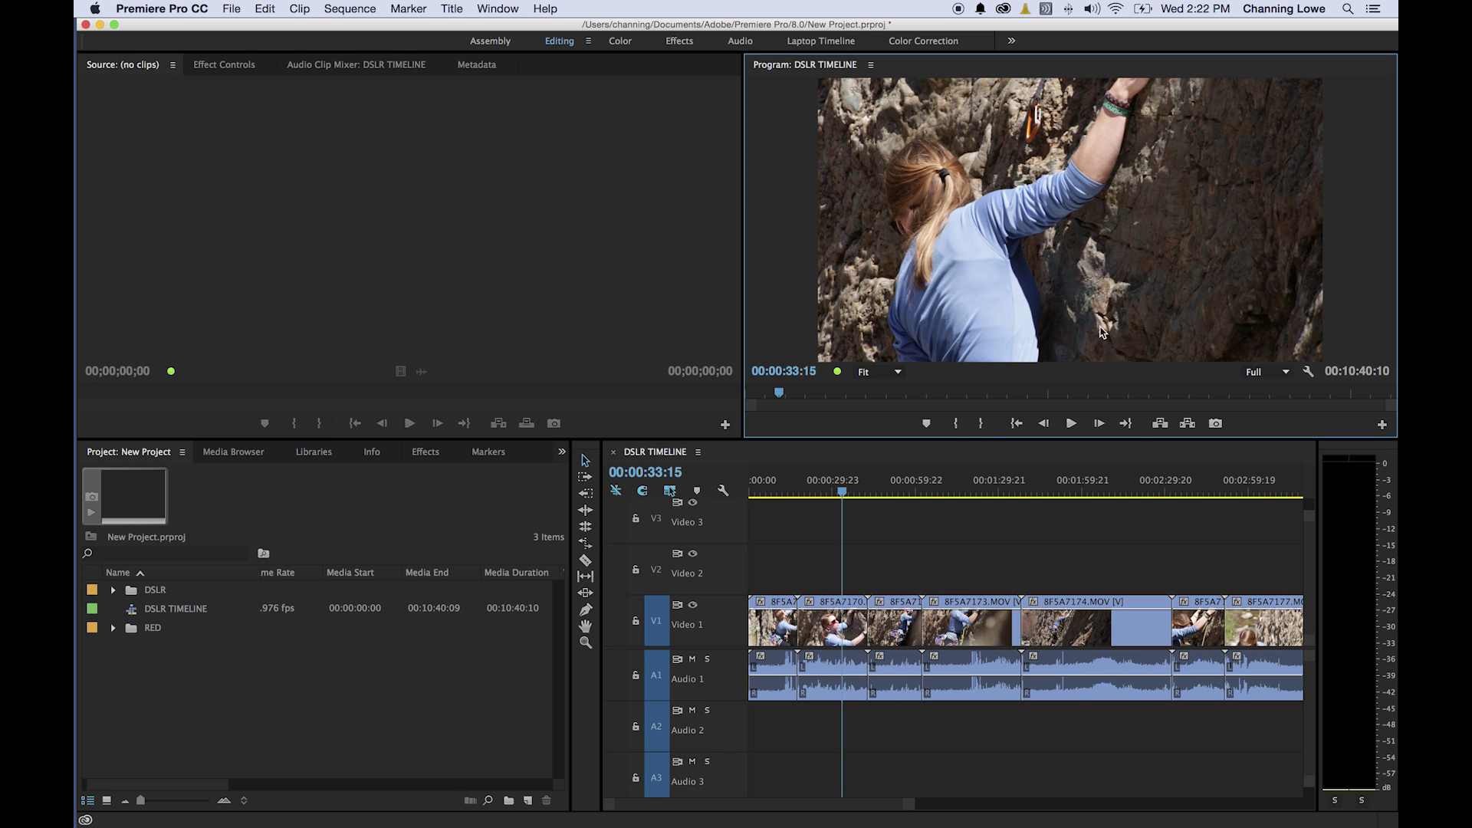
key(grave)
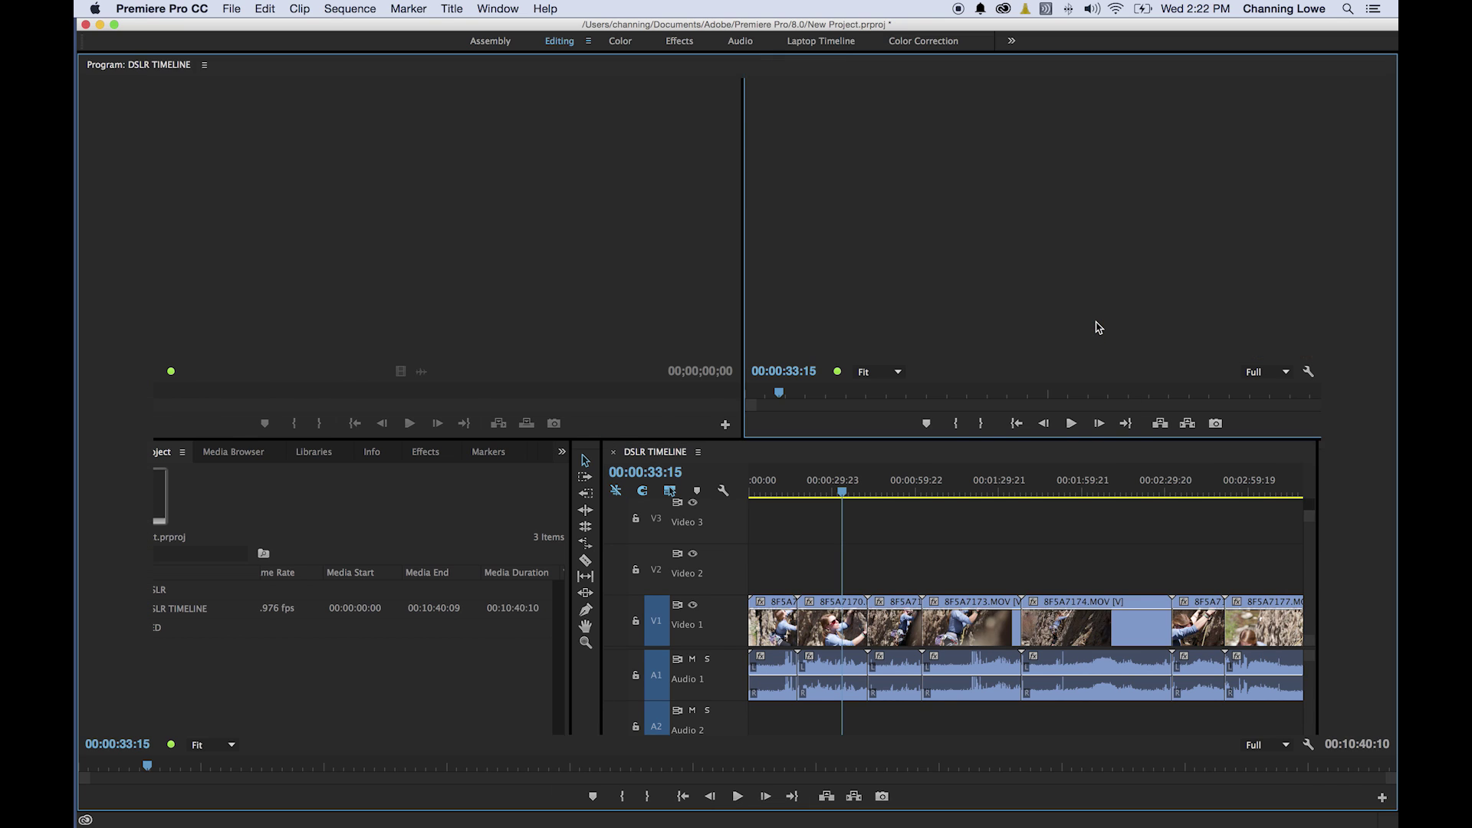
key(grave)
key(grave)
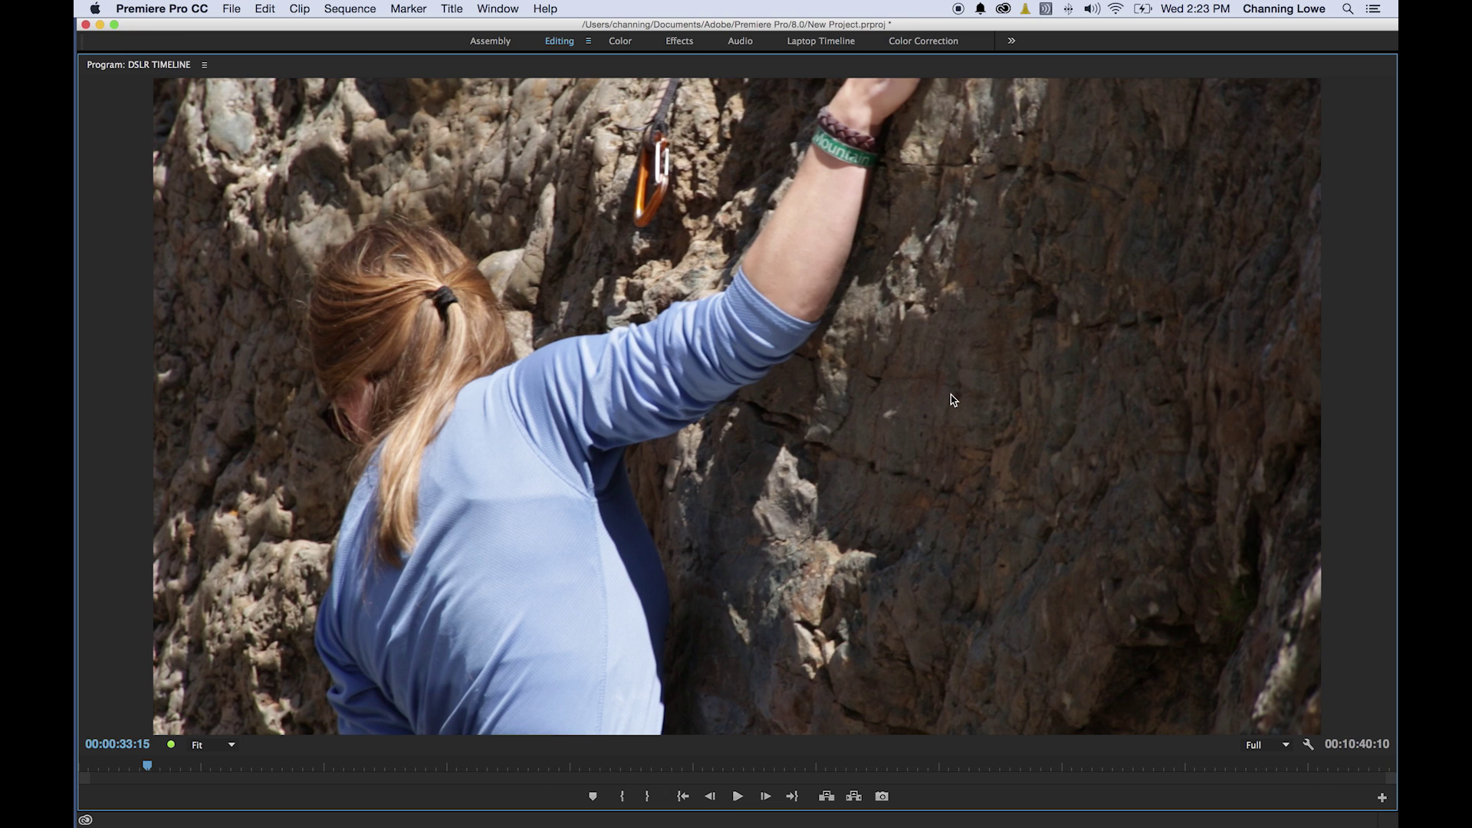
key(grave)
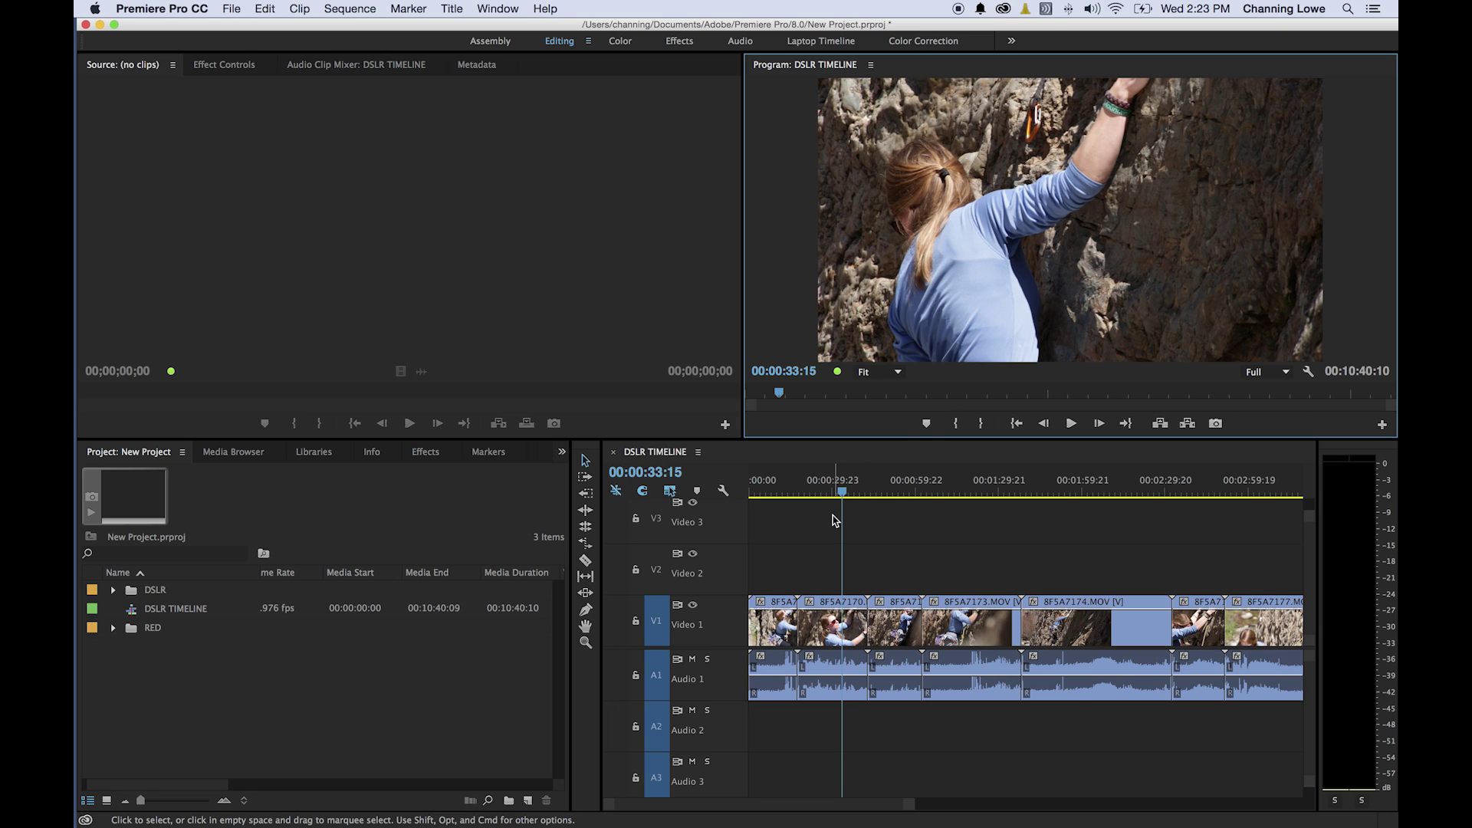
Step: Mute the computer's sound with the macOS mute key
key(XF86AudioMute)
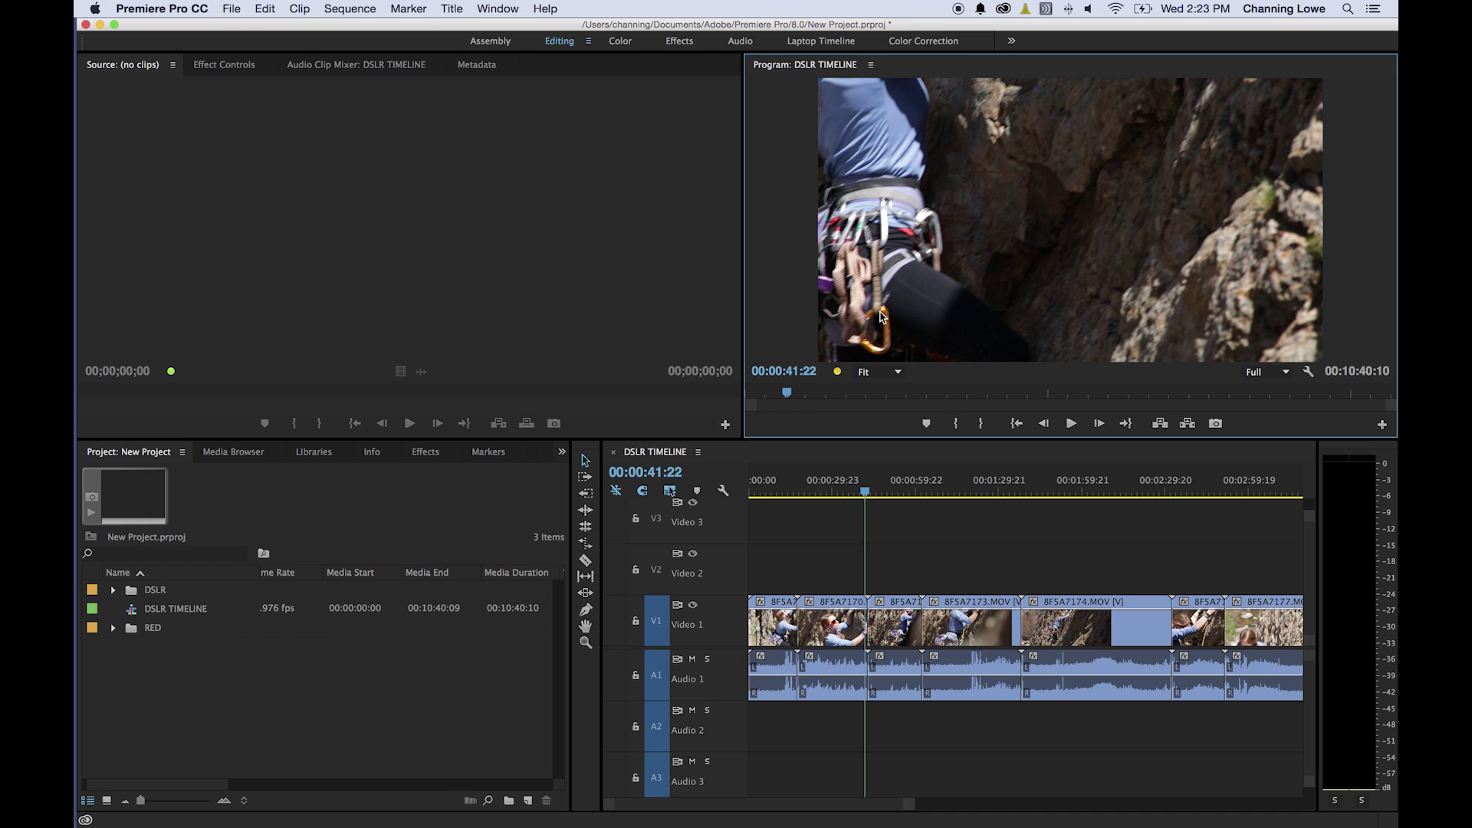
Step: Scrub the playhead forward through the sequence to about 00:01:06, then 00:02:07
click(866, 493)
drag(867, 493, 993, 498)
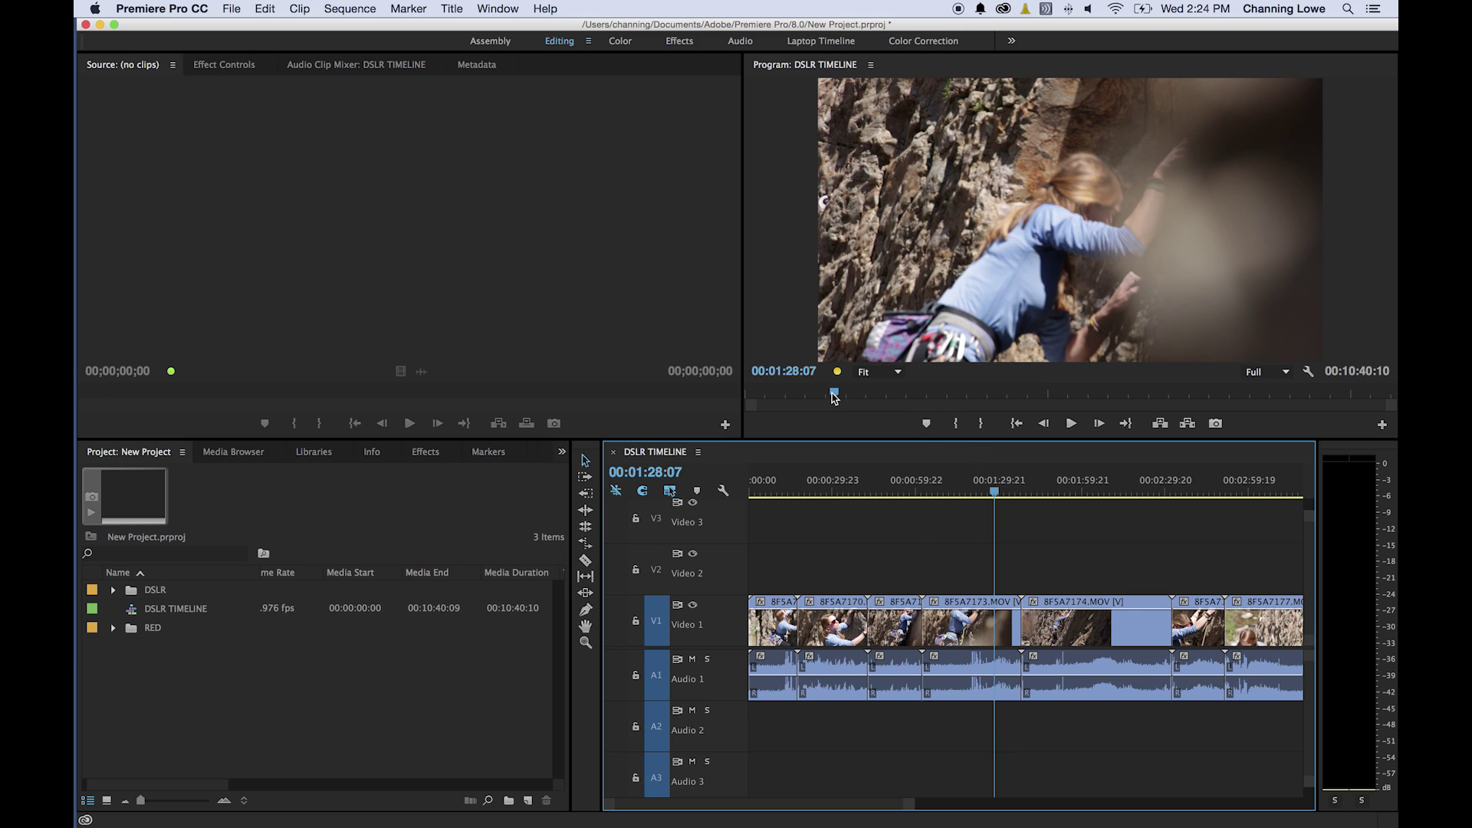
drag(835, 397, 755, 398)
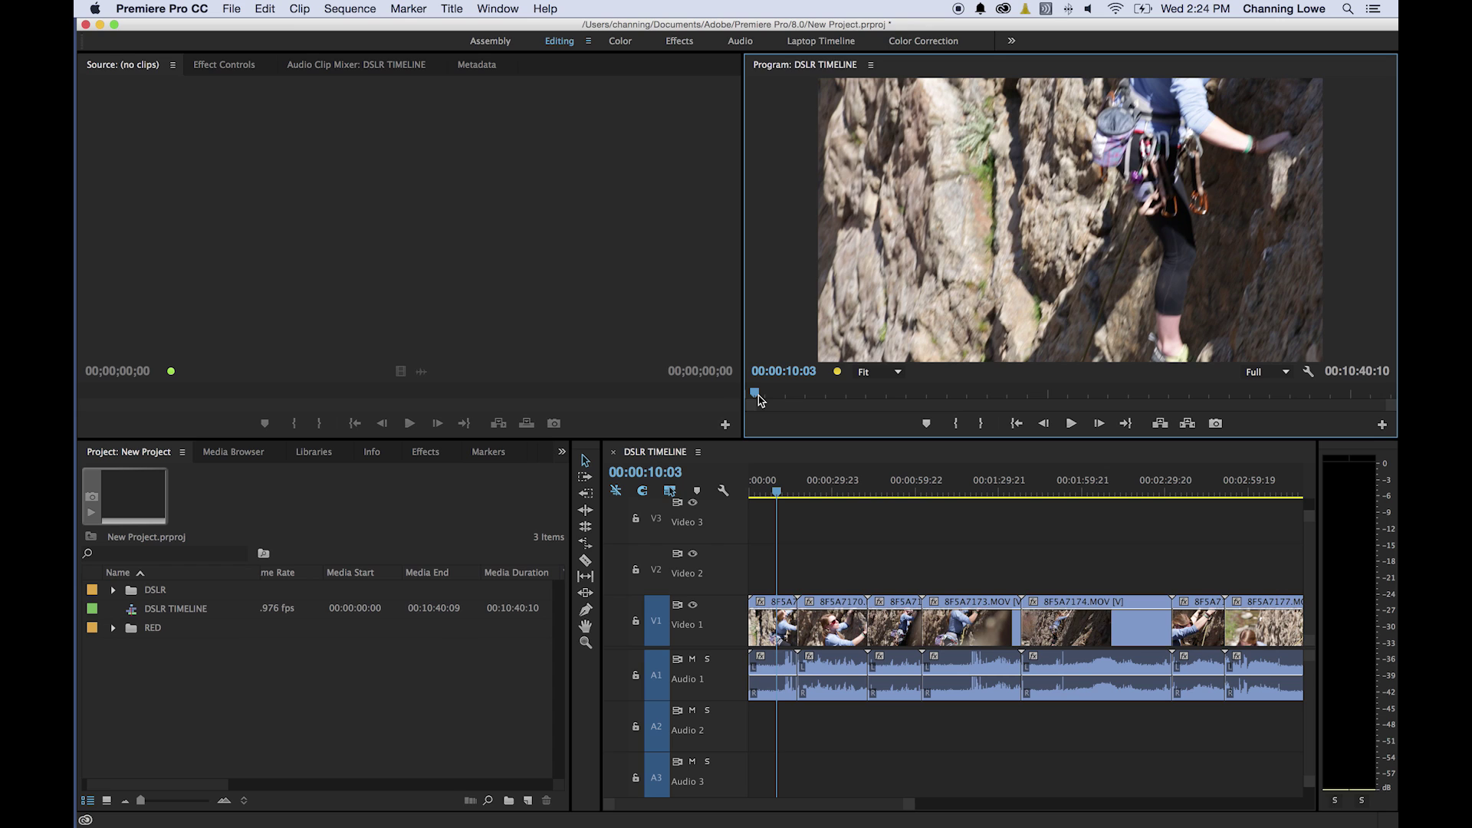
Step: Jump ahead, zoom the Program Monitor ruler, and step back frame by frame to 00:06:32:00
drag(757, 397, 1142, 409)
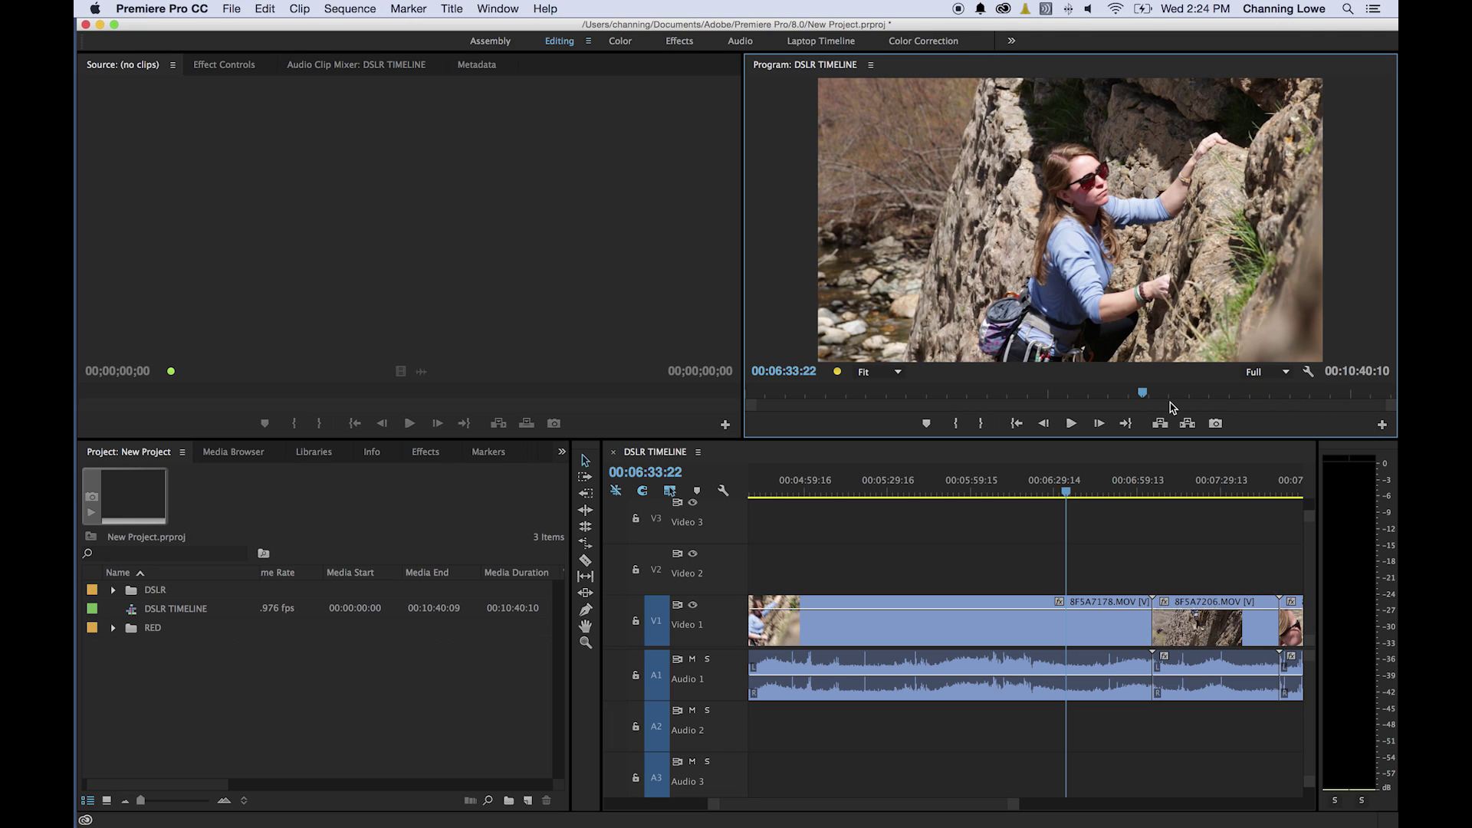
drag(1389, 417, 1066, 410)
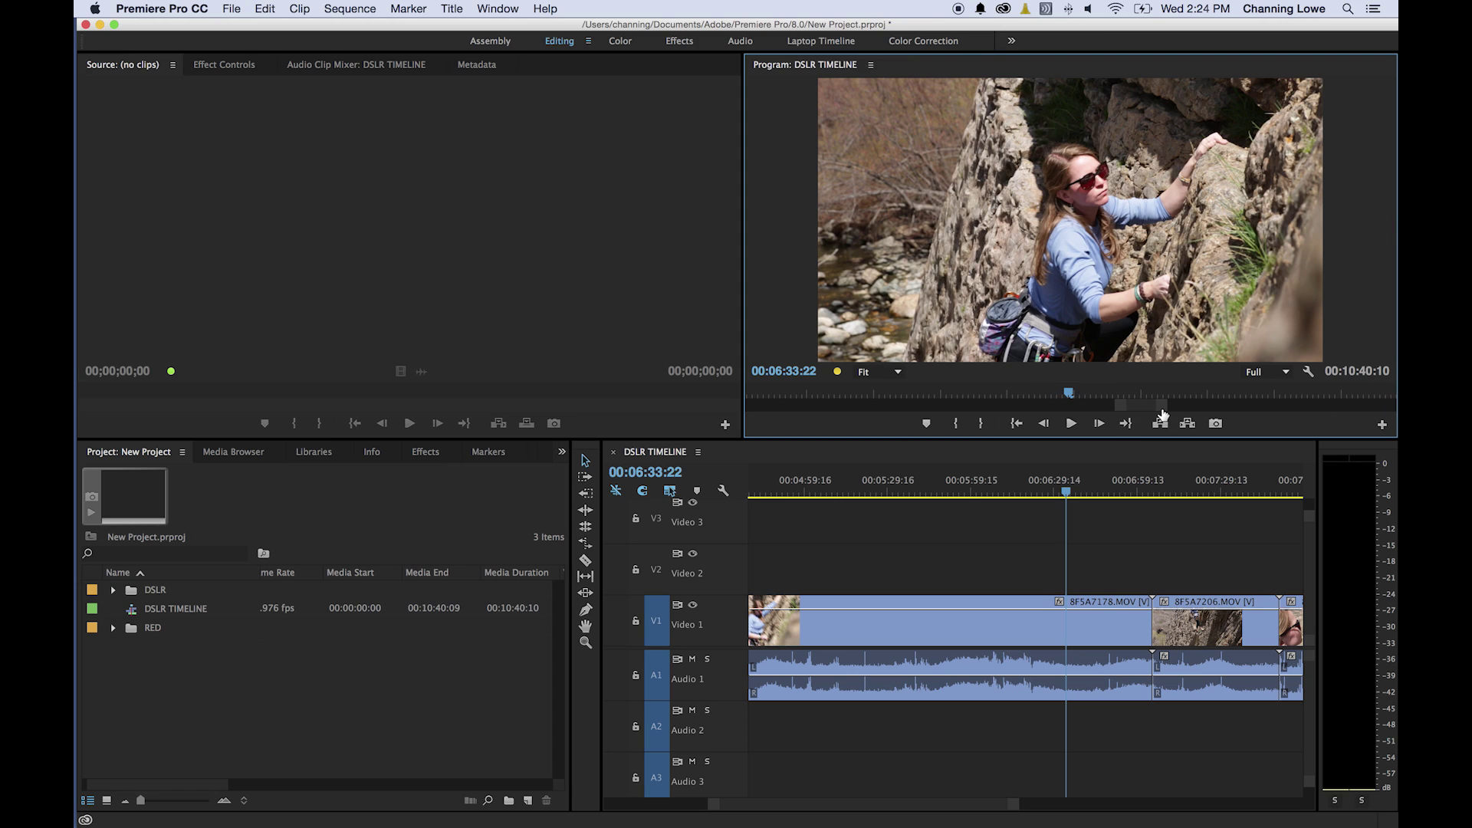
drag(1157, 411, 1098, 414)
key(Left)
key(Left)
key(Left)
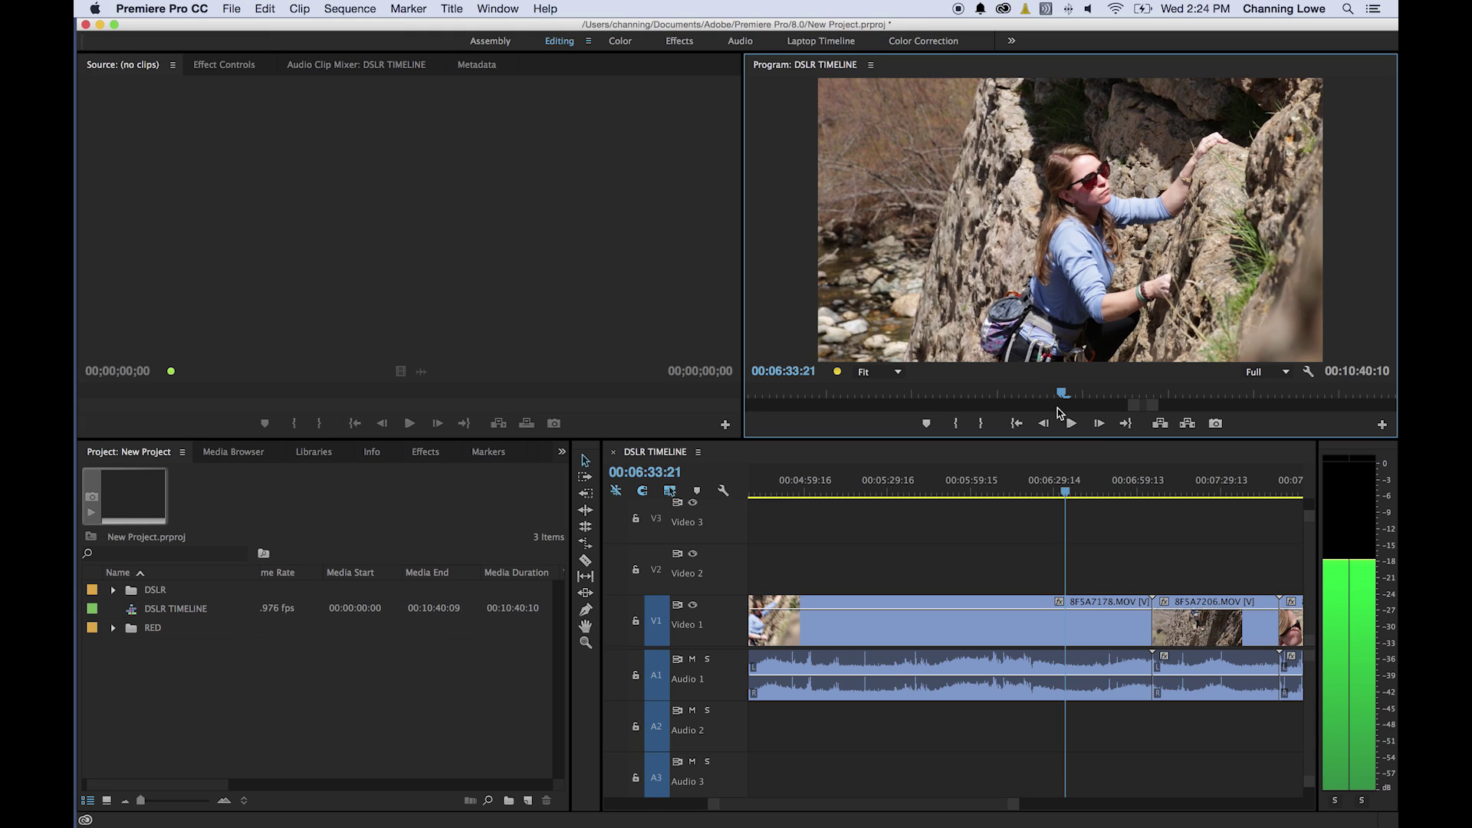
key(Left)
key(Left)
key(Left)
key(Left)
key(Left)
key(Left)
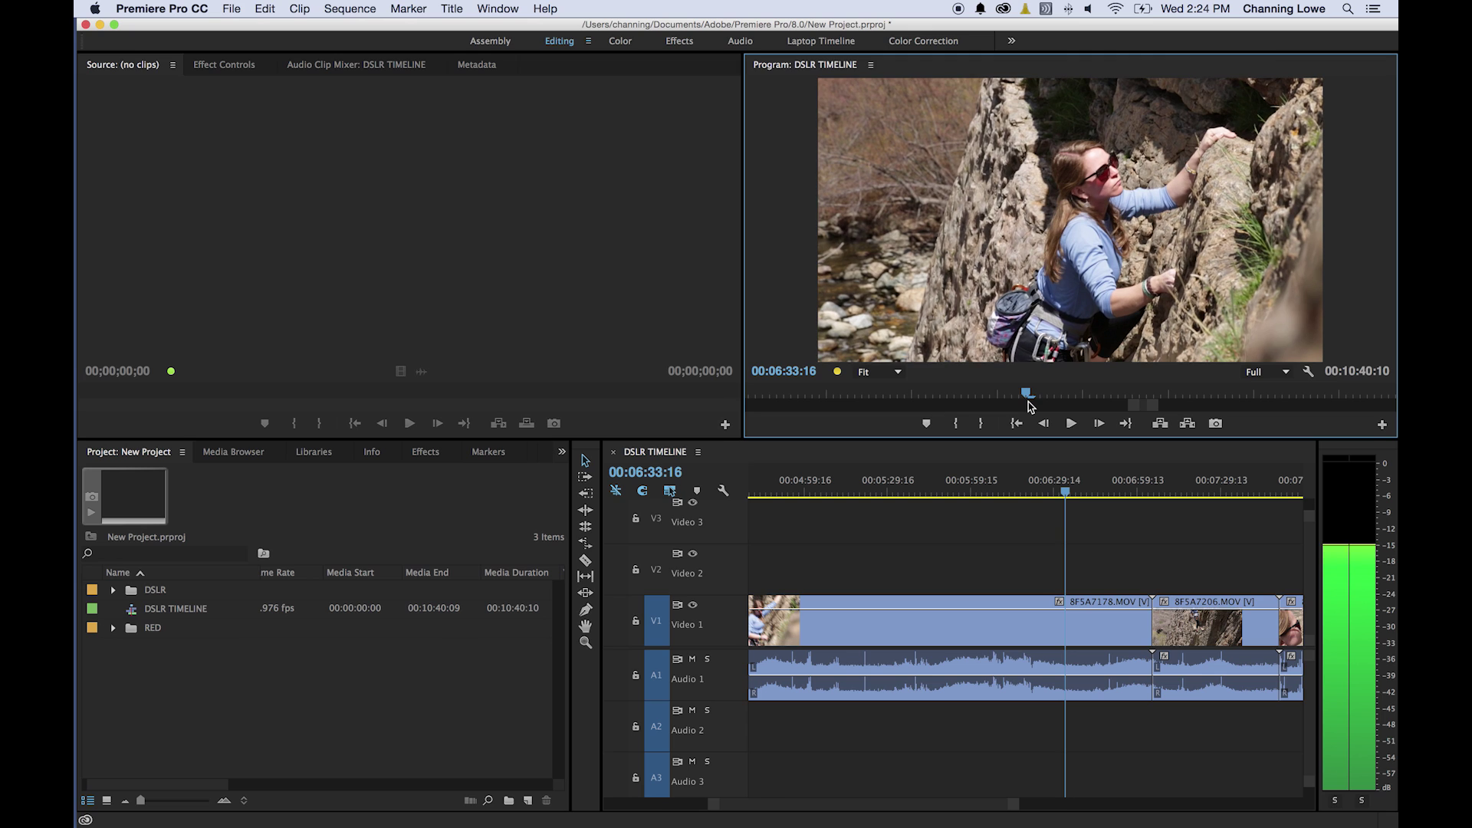
key(Left)
key(Left)
key(Left)
key(Left)
key(Left)
key(Left)
key(Left)
key(Left)
key(Left)
key(Left)
key(Left)
key(Left)
key(Left)
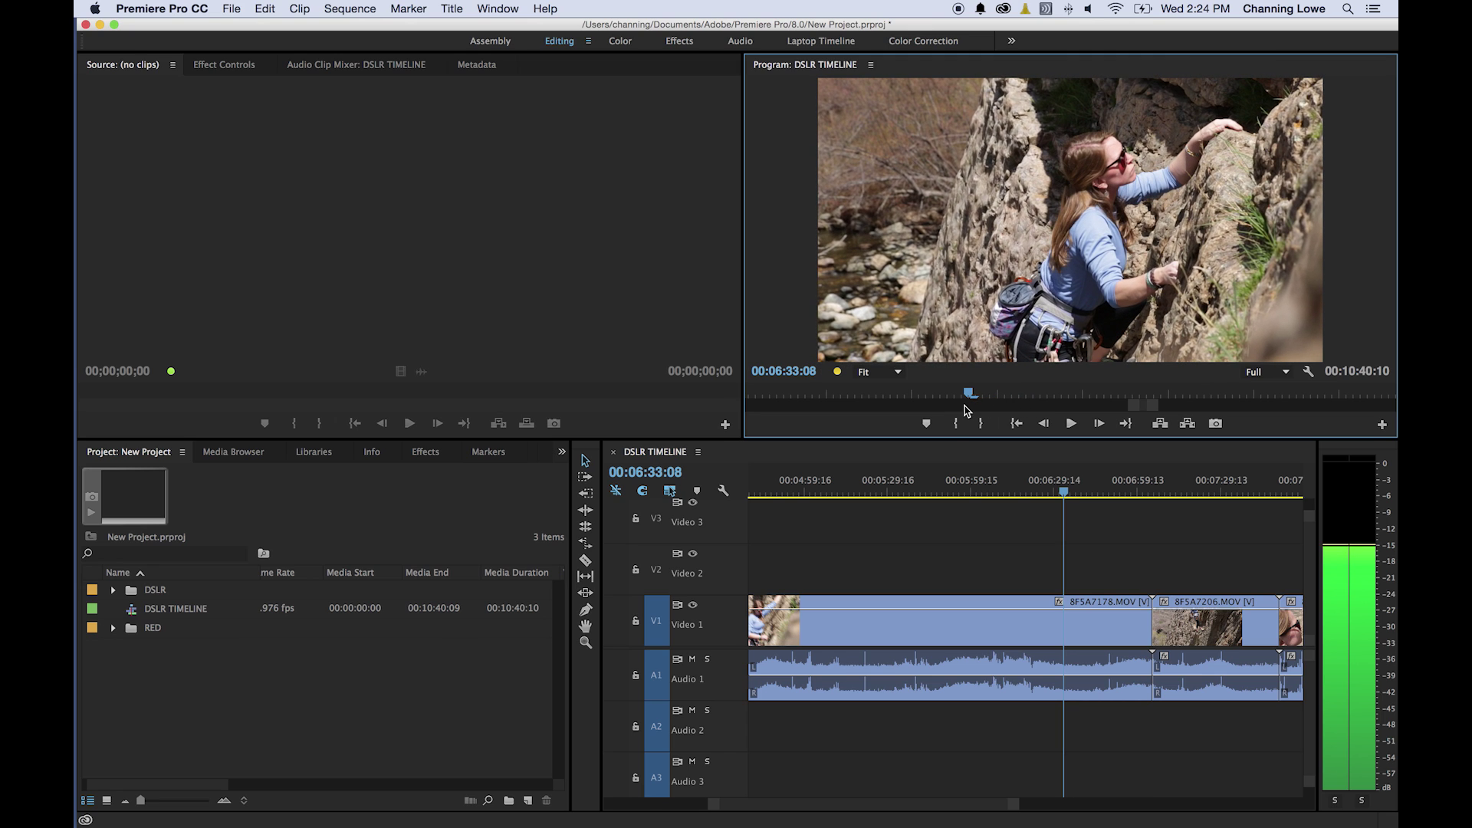
key(Left)
key(Left)
key(Left)
key(Left)
key(Left)
key(Left)
key(Left)
key(Left)
key(Left)
key(Left)
key(Left)
key(Left)
key(Left)
key(Left)
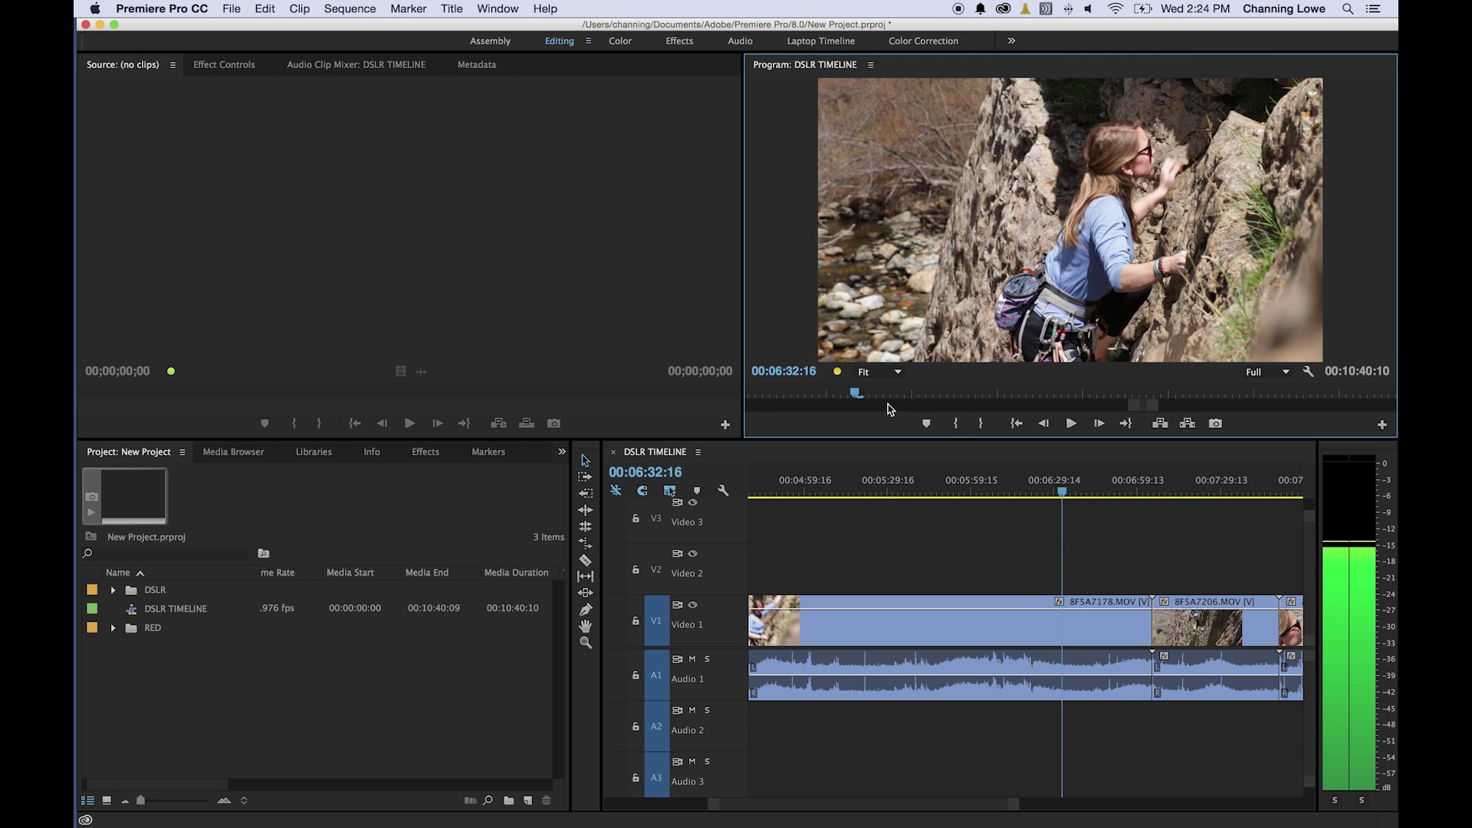
key(Left)
key(Left)
key(Left)
key(Left)
key(Left)
key(Left)
key(Left)
key(Left)
key(Left)
key(Left)
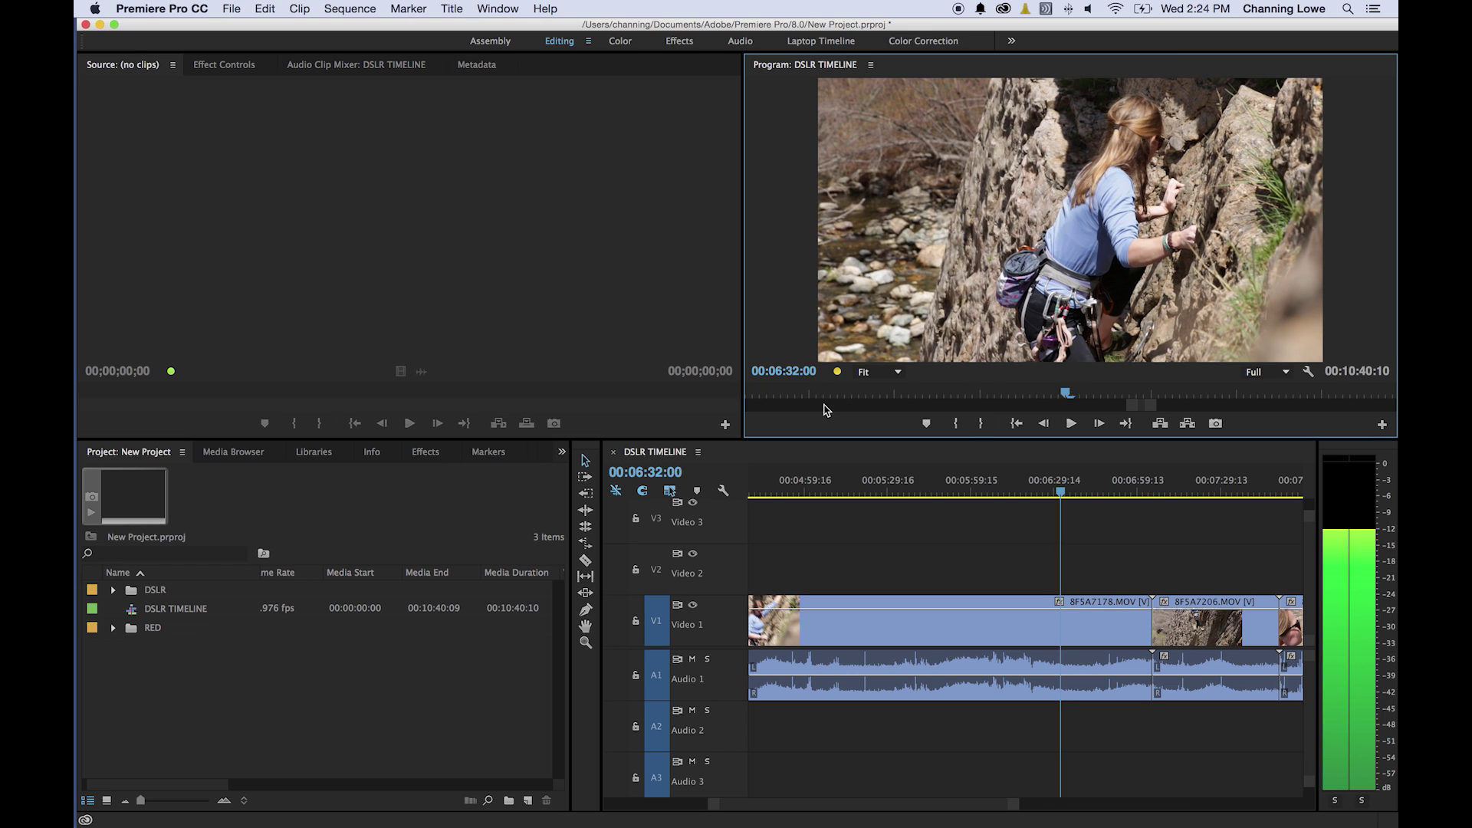
Step: Shuttle reverse and forward with Shift+J/L, zoom the ruler out, and settle at 00:06:38:14
key(shift+j)
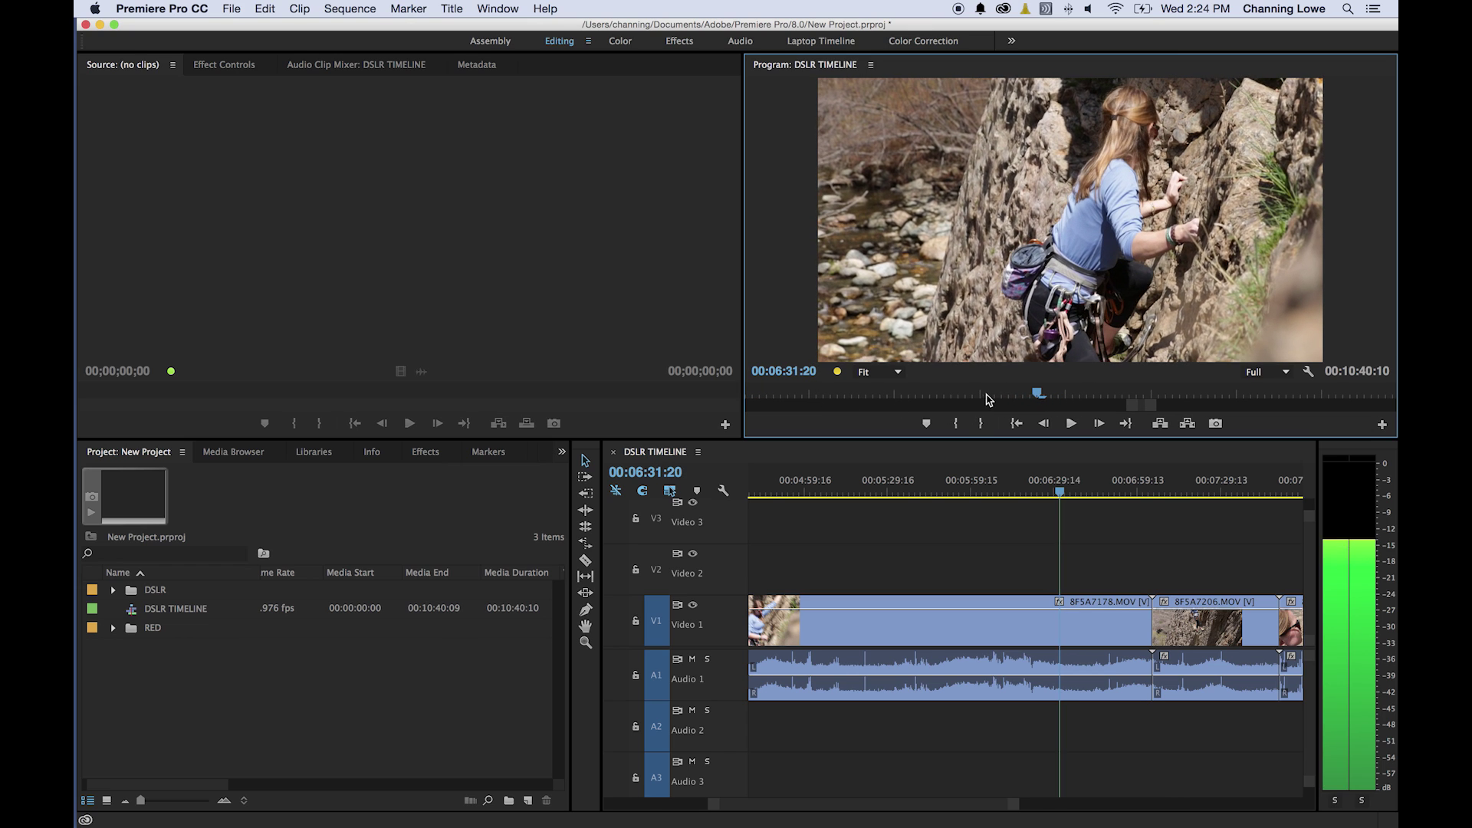
key(shift+l)
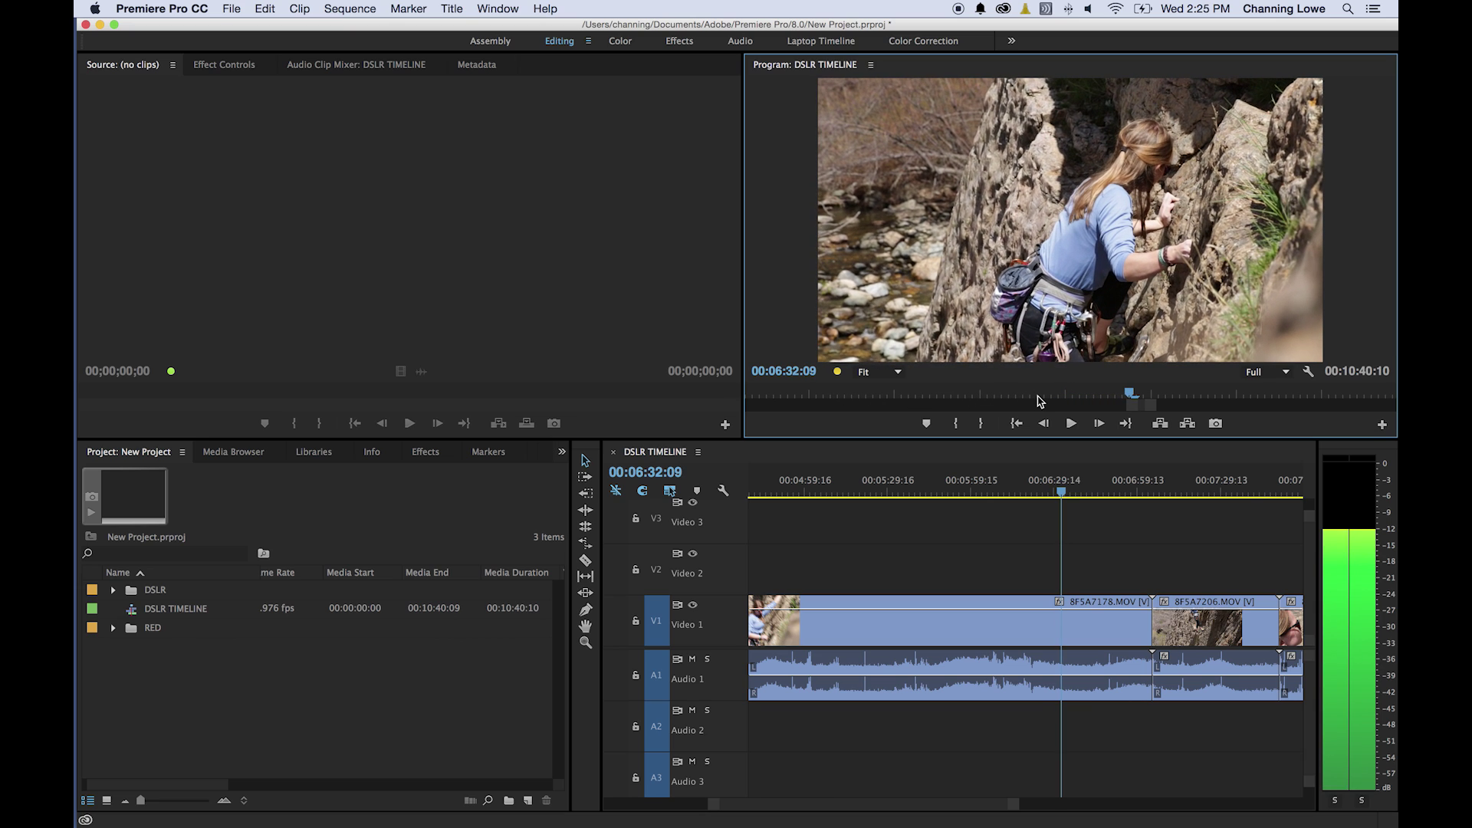
key(shift+j)
drag(1158, 412, 1393, 434)
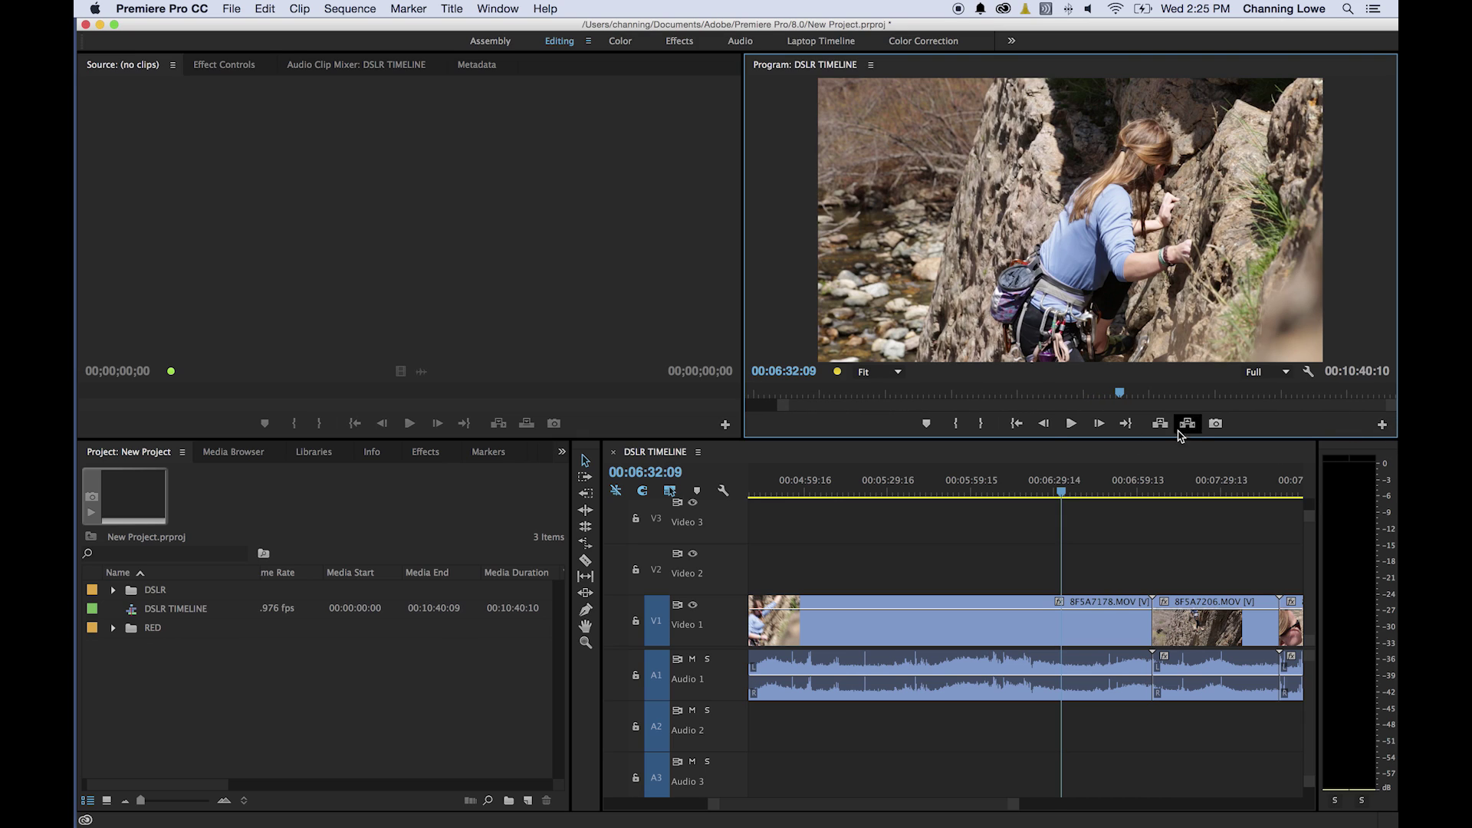
drag(774, 414, 690, 405)
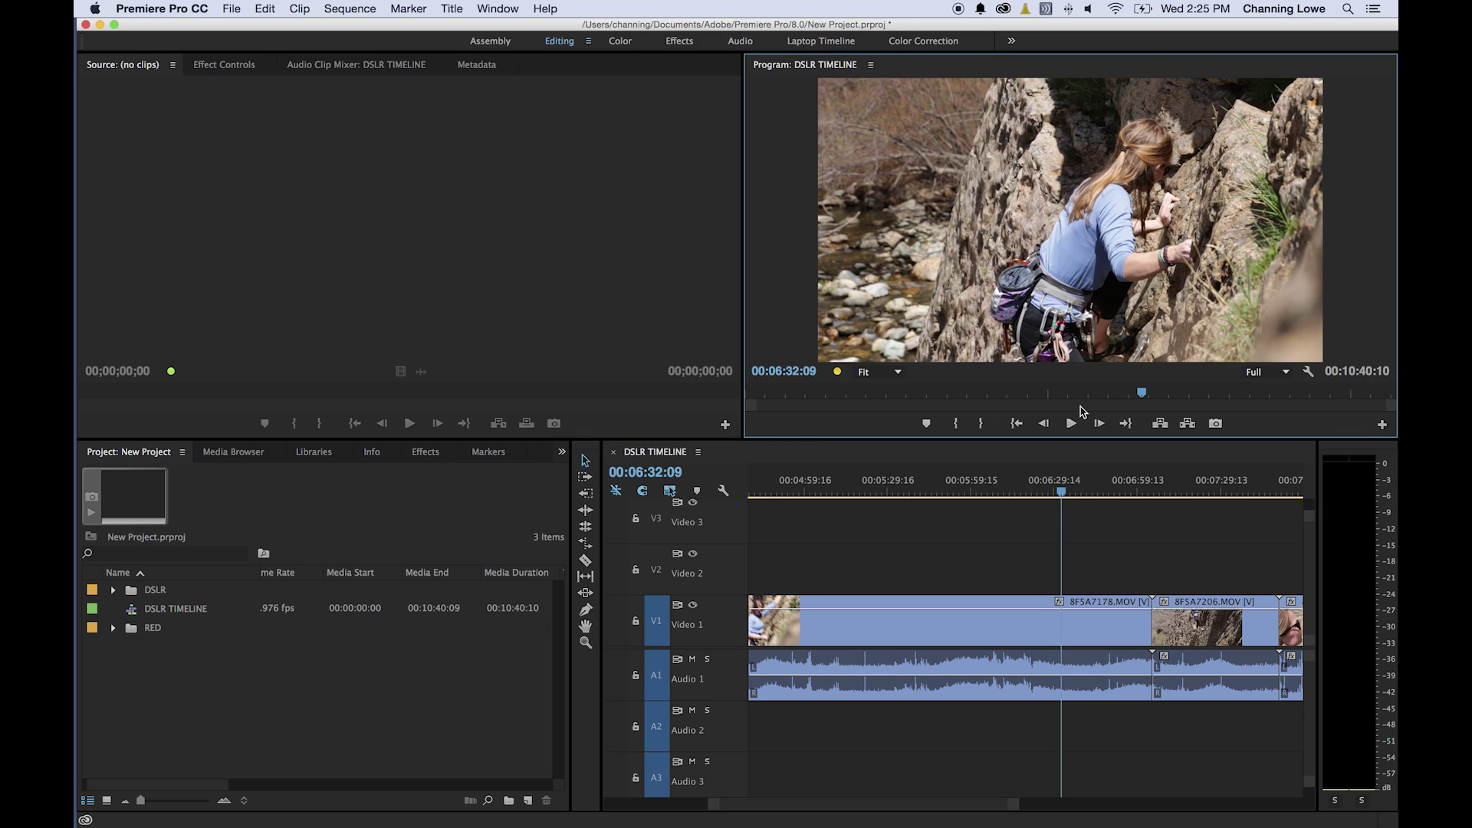
click(1134, 398)
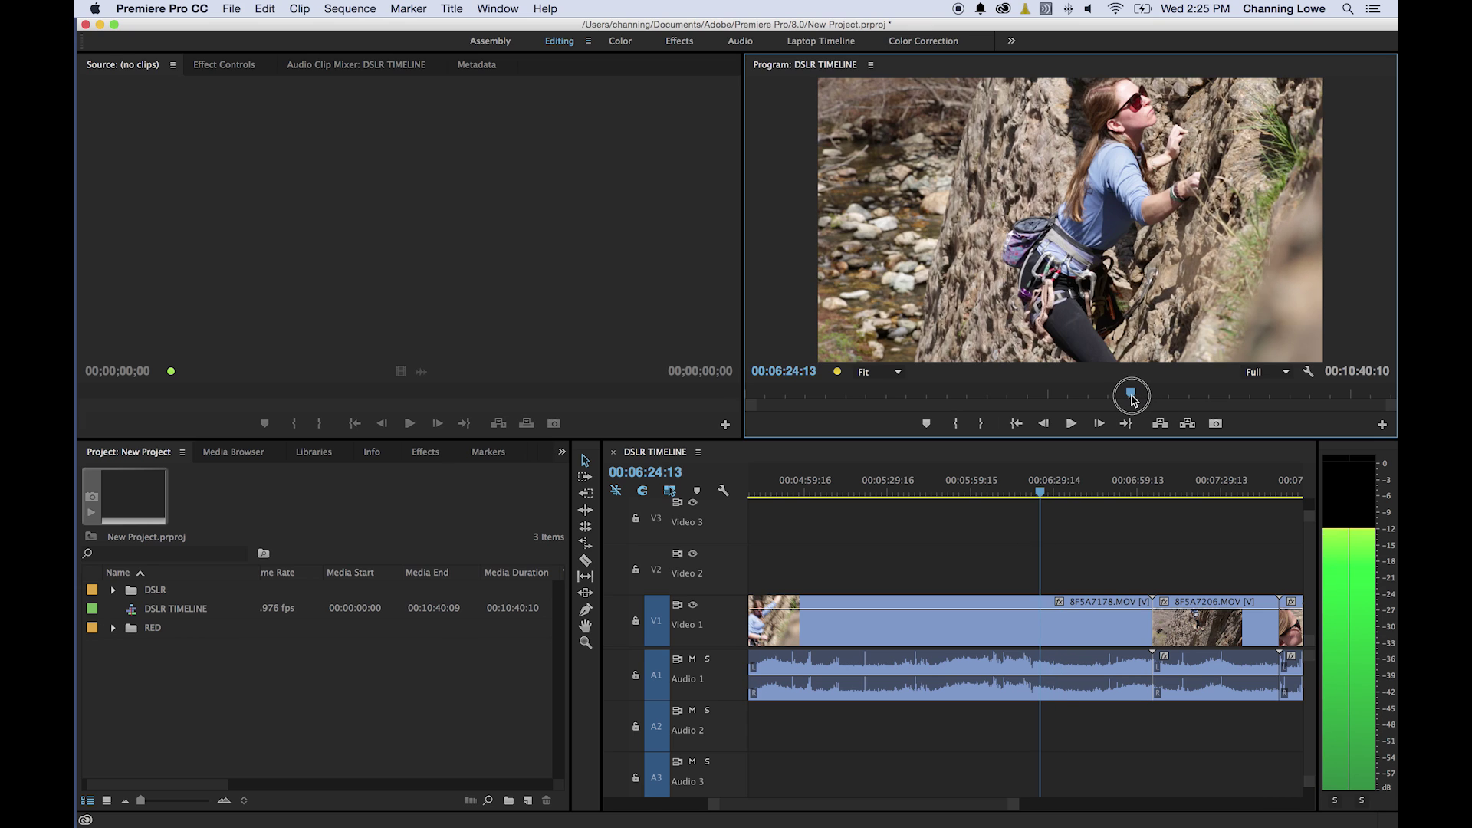
drag(1132, 397, 1147, 396)
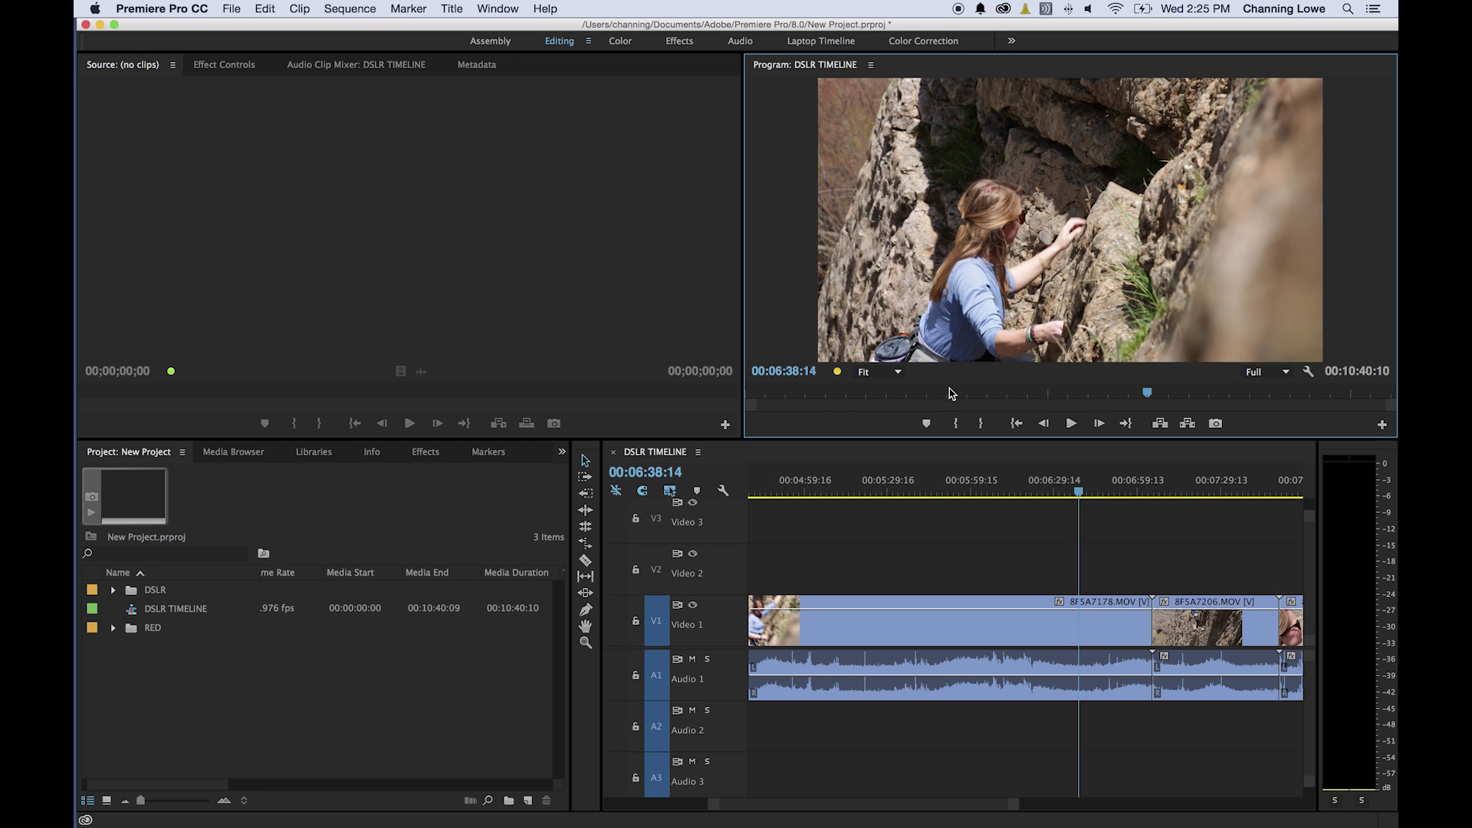
Step: Play and stop the shot with Space and the Play/Stop button, stopping at 00:06:42:01
key(space)
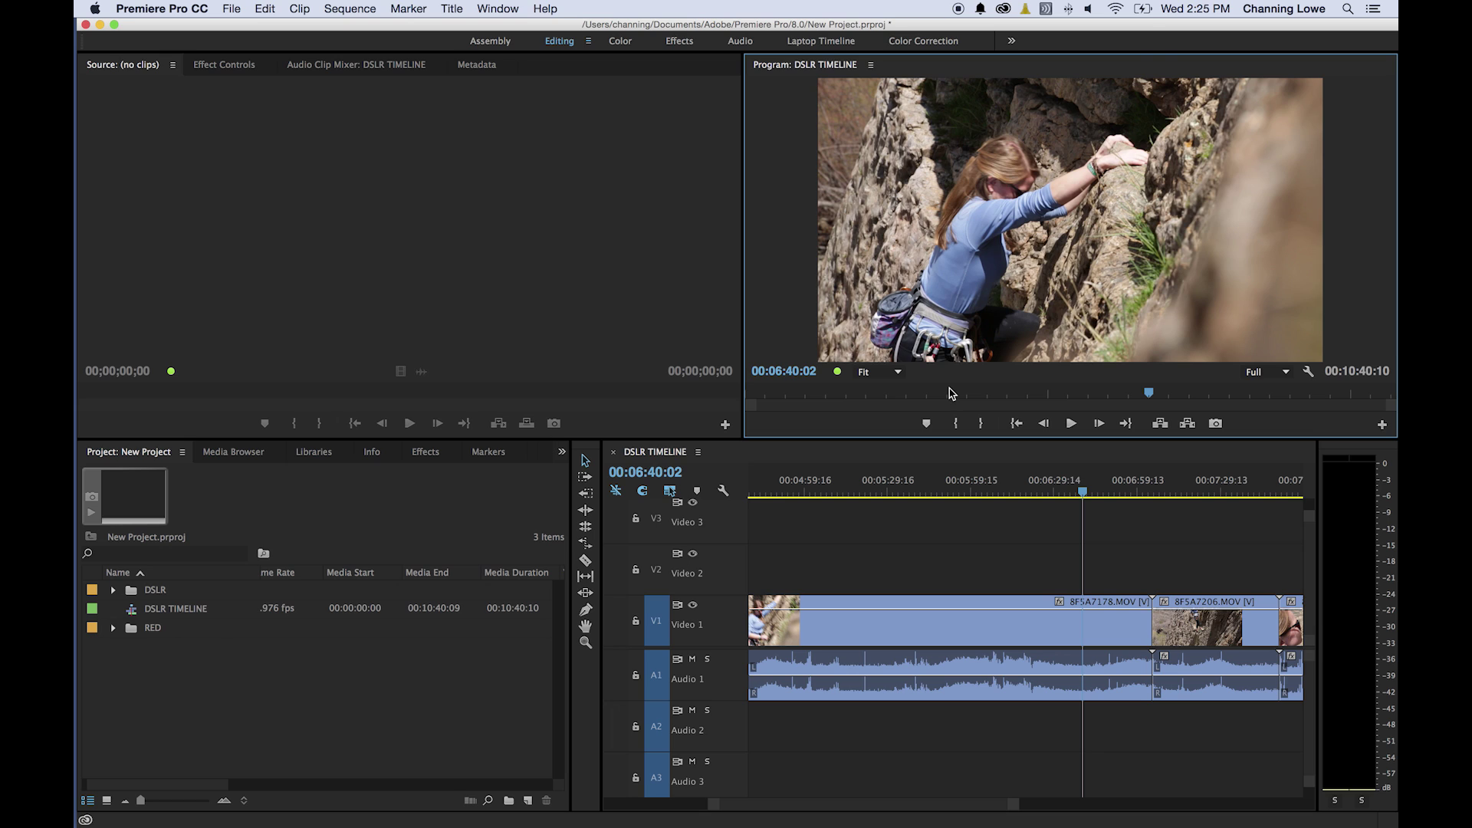
click(1072, 424)
click(1072, 423)
key(space)
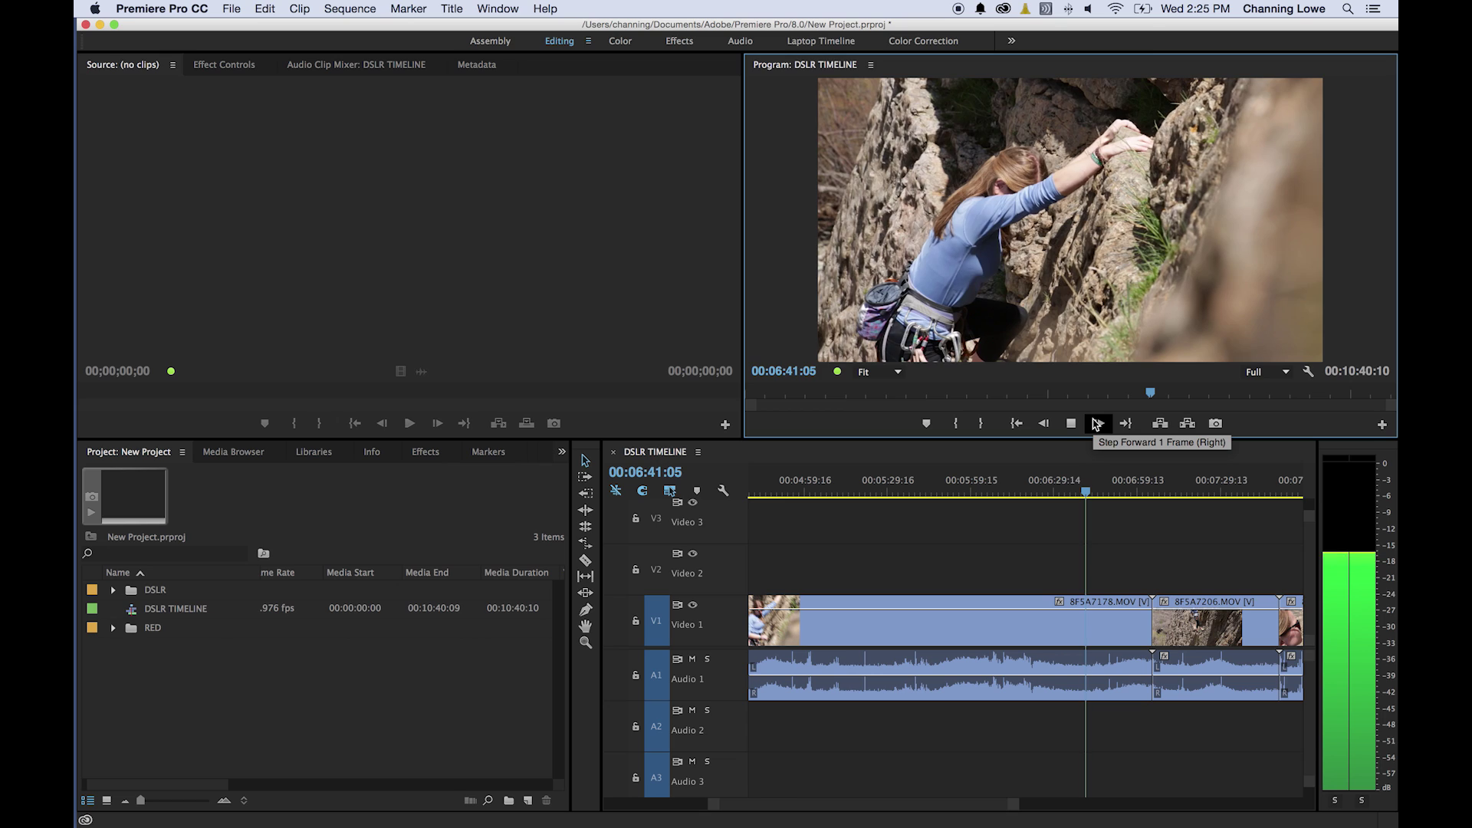
key(space)
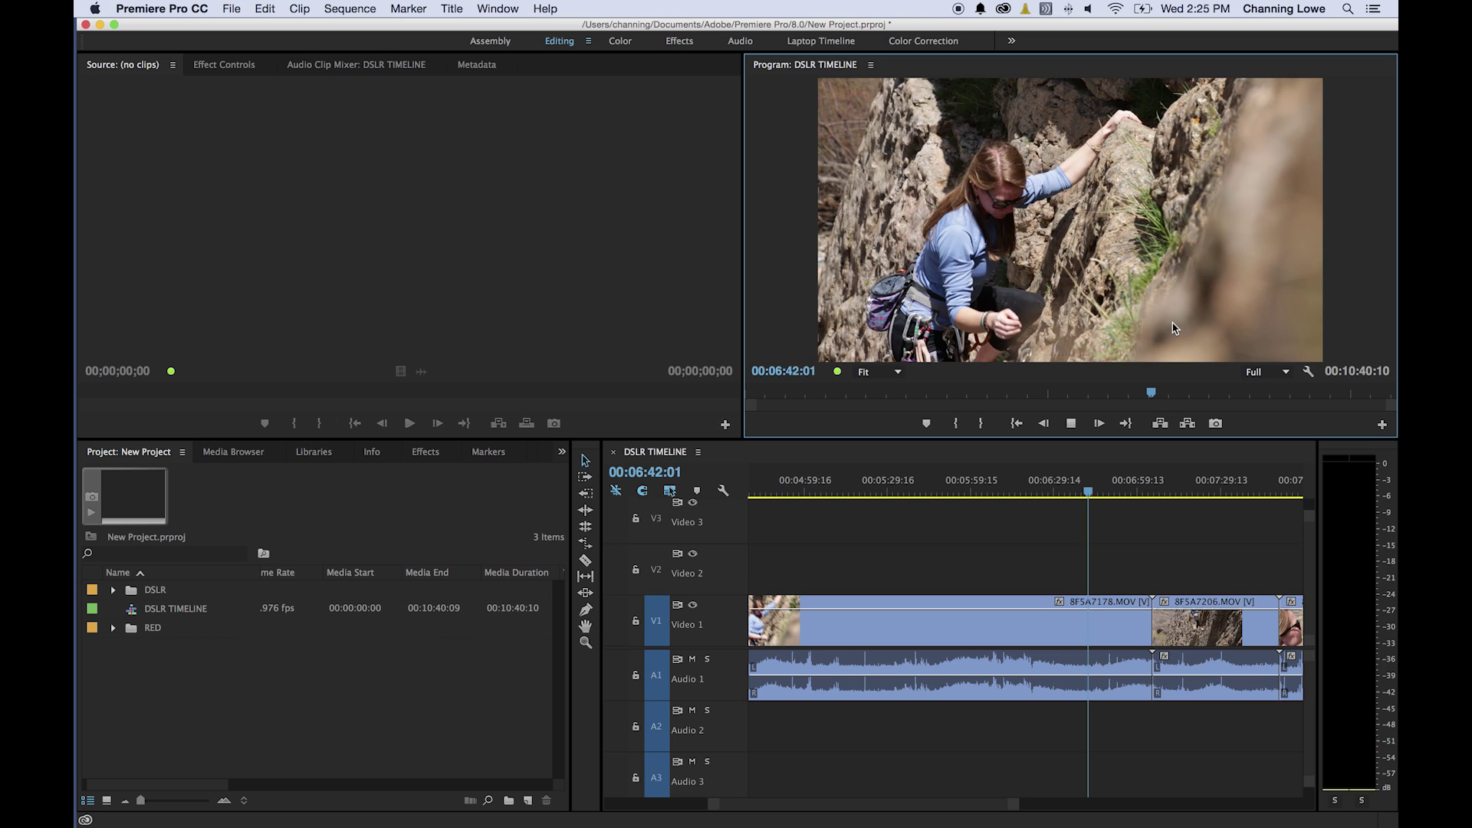
Step: Shuttle with K, J and L, rewinding fast then playing forward at increasing speed
key(k)
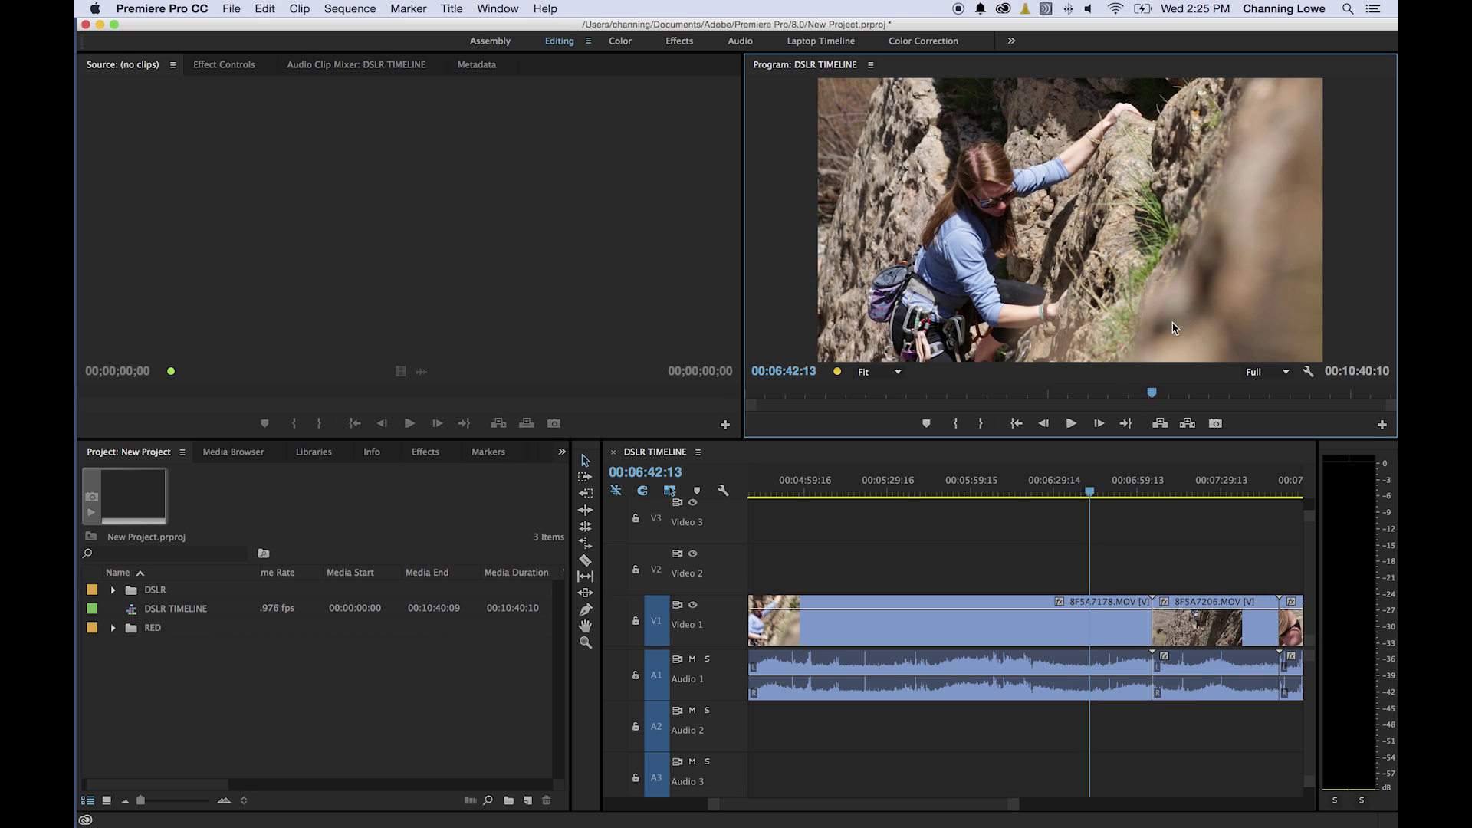
key(j)
key(j)
key(j)
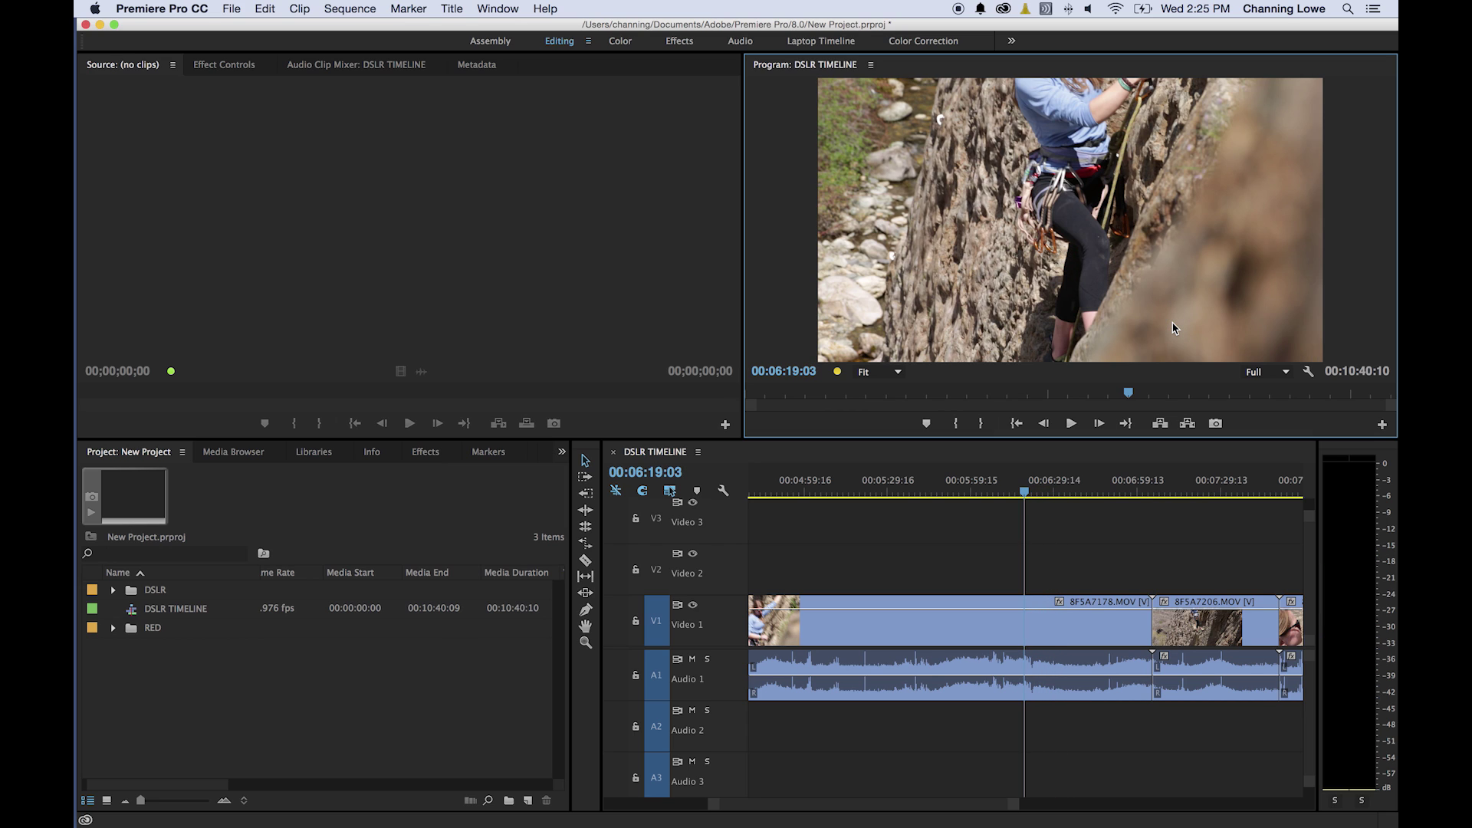
key(l)
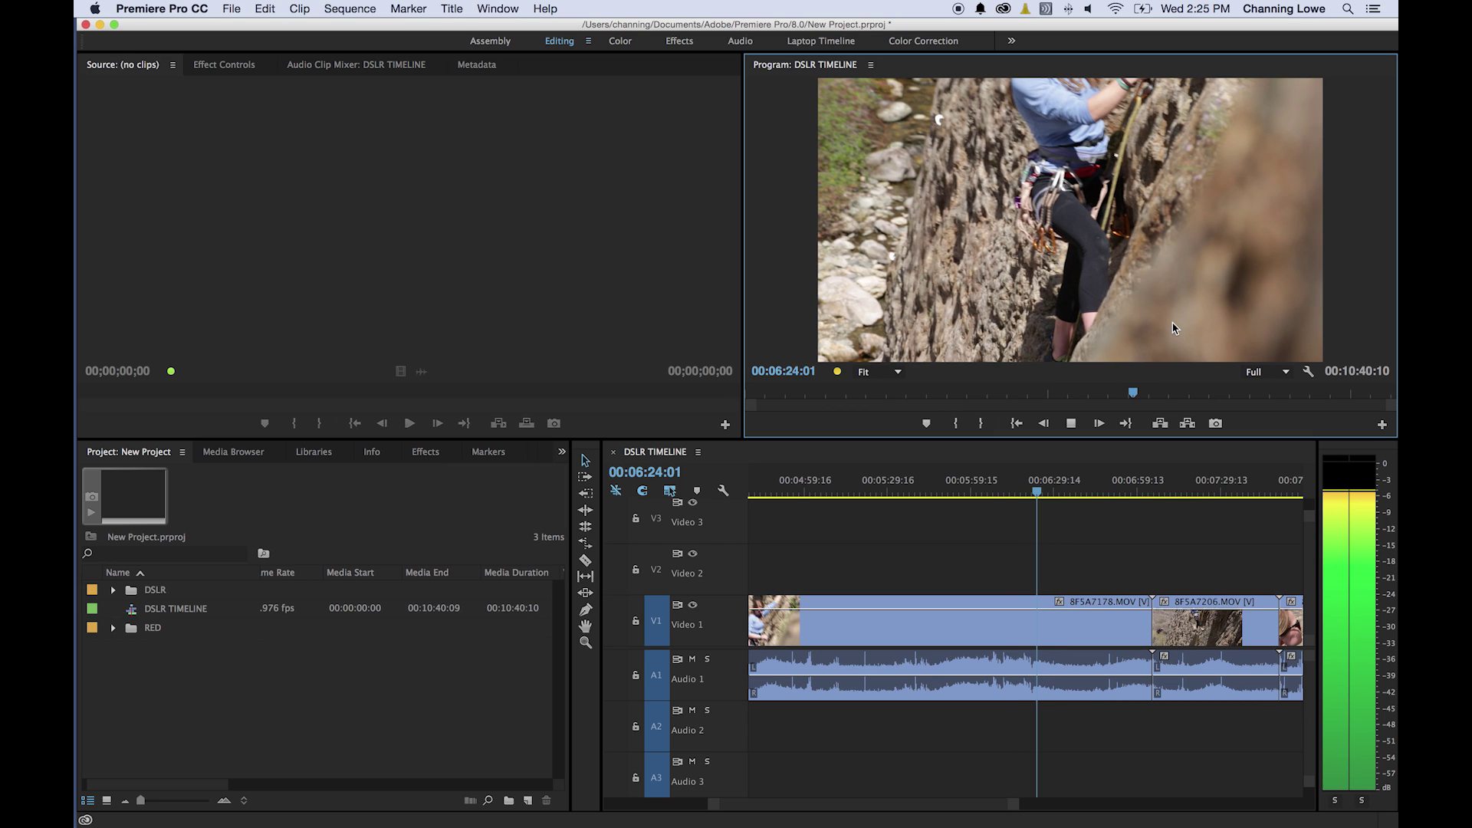
key(l)
key(l)
key(l)
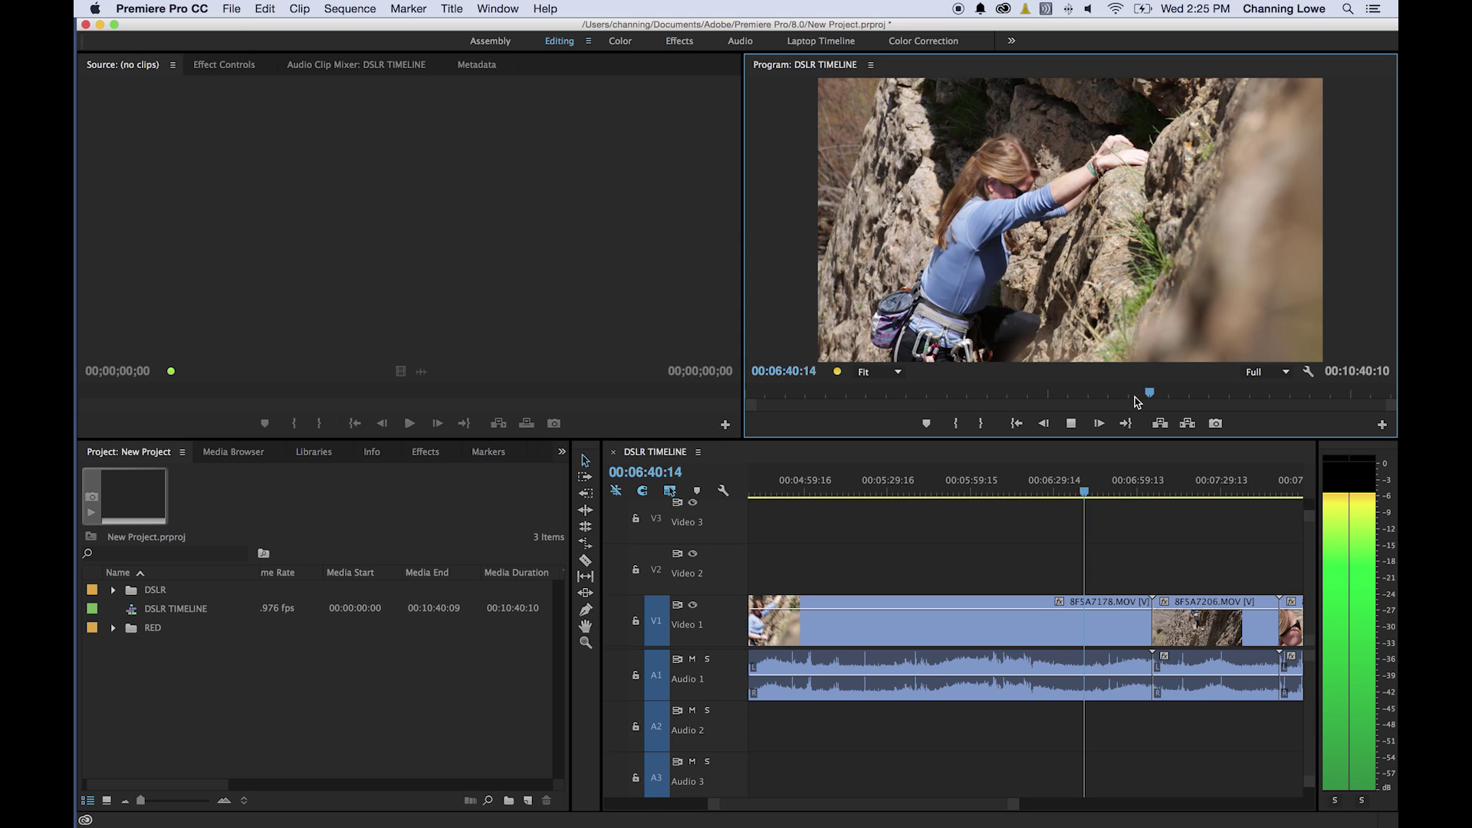
Step: Stop playback at 00:07:11:16 with K and toggle a timeline toolbar option
key(k)
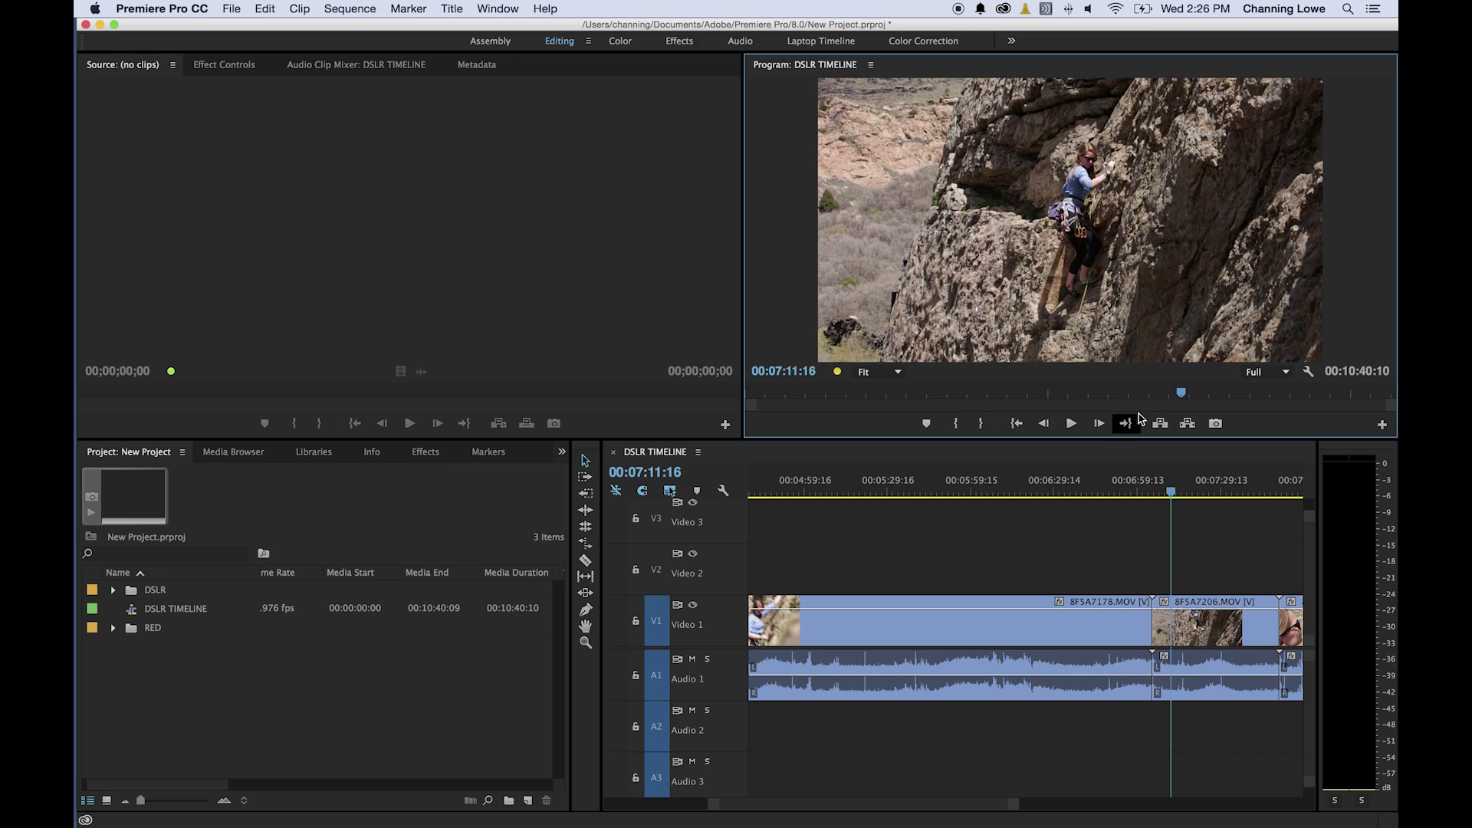
click(671, 491)
Step: Move back to about 00:05:22 and play and pause the footage with Space
drag(928, 497, 835, 495)
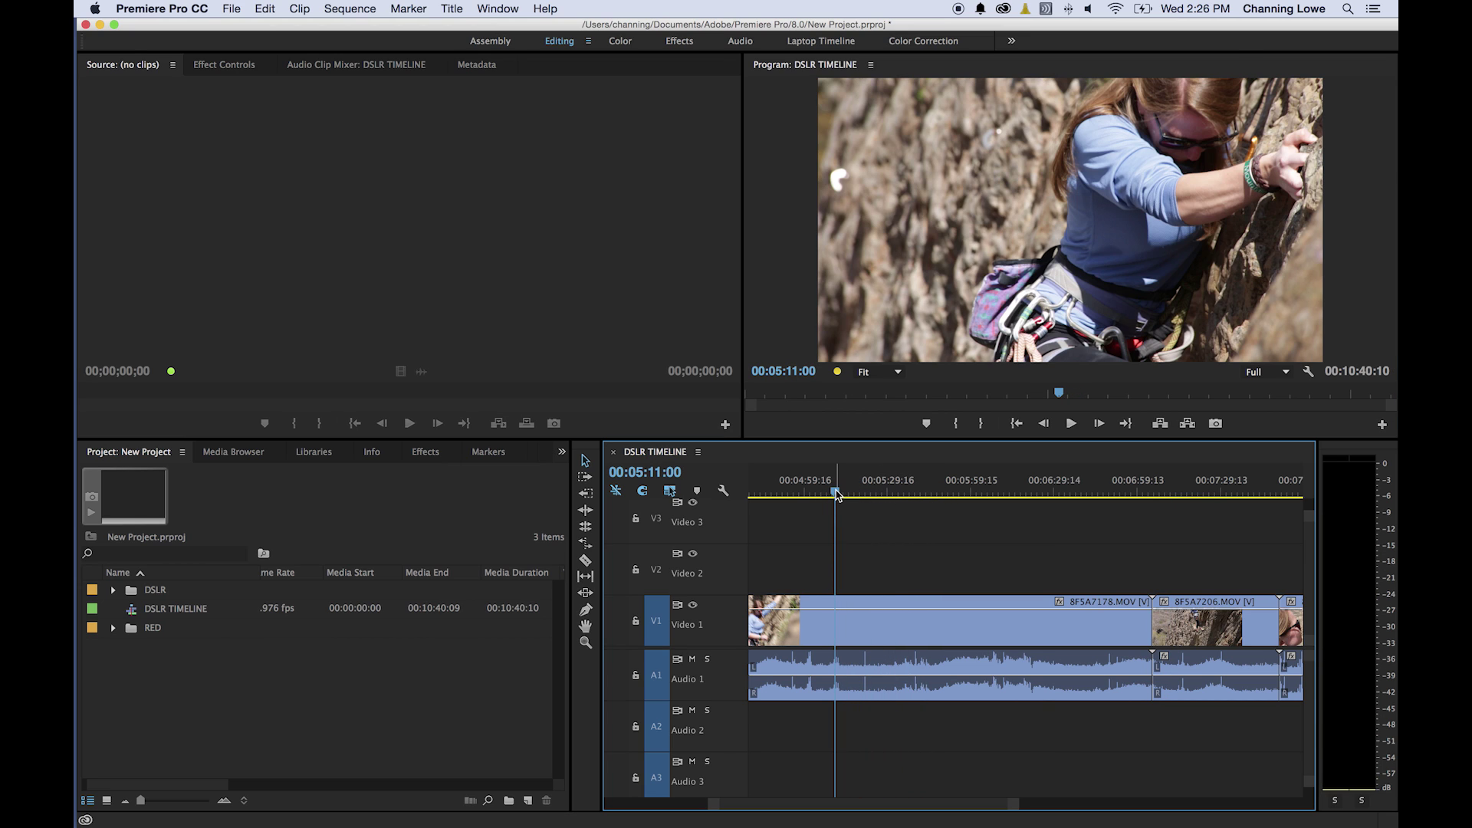
key(space)
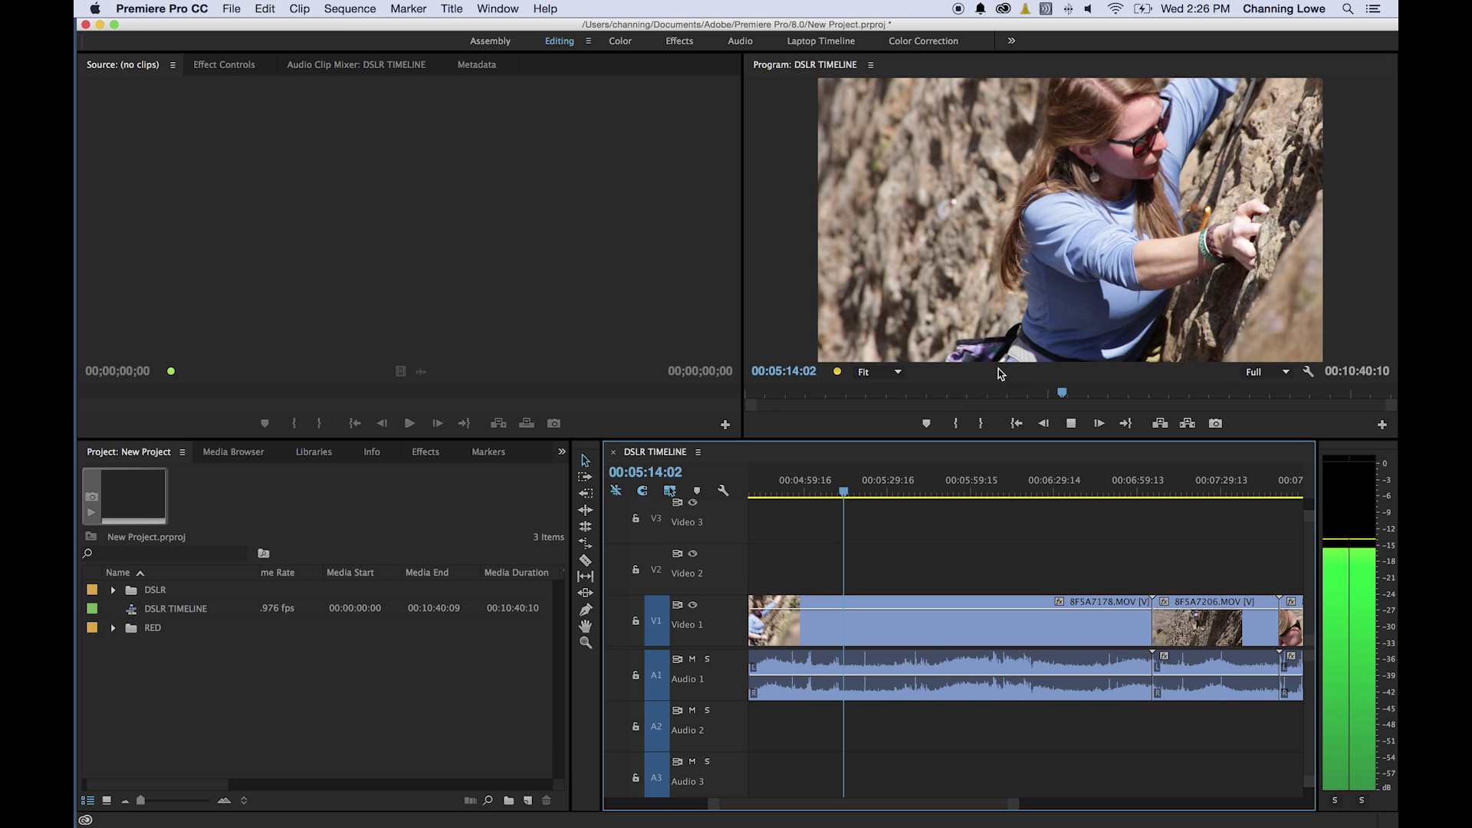
key(space)
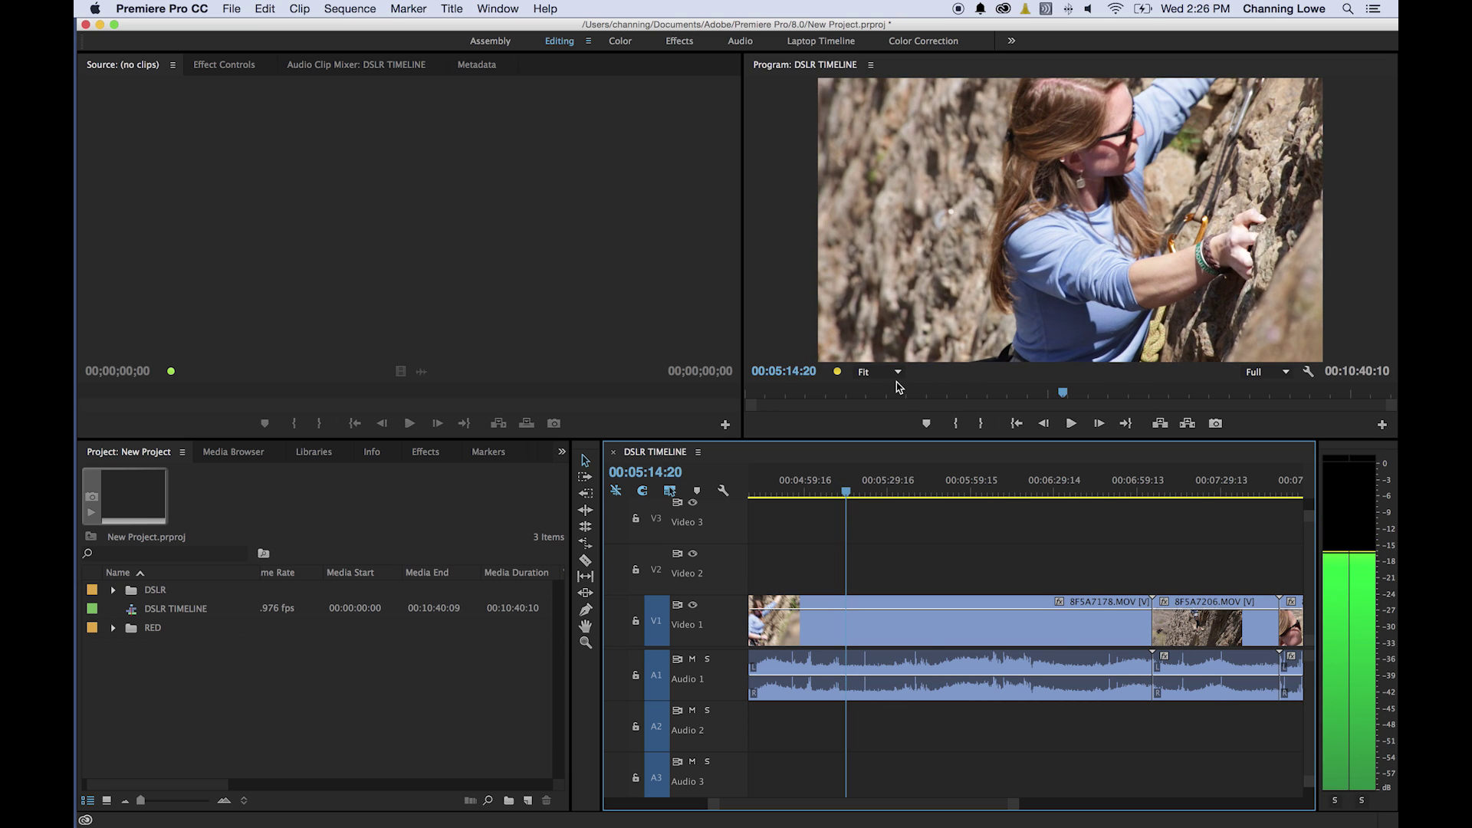
key(space)
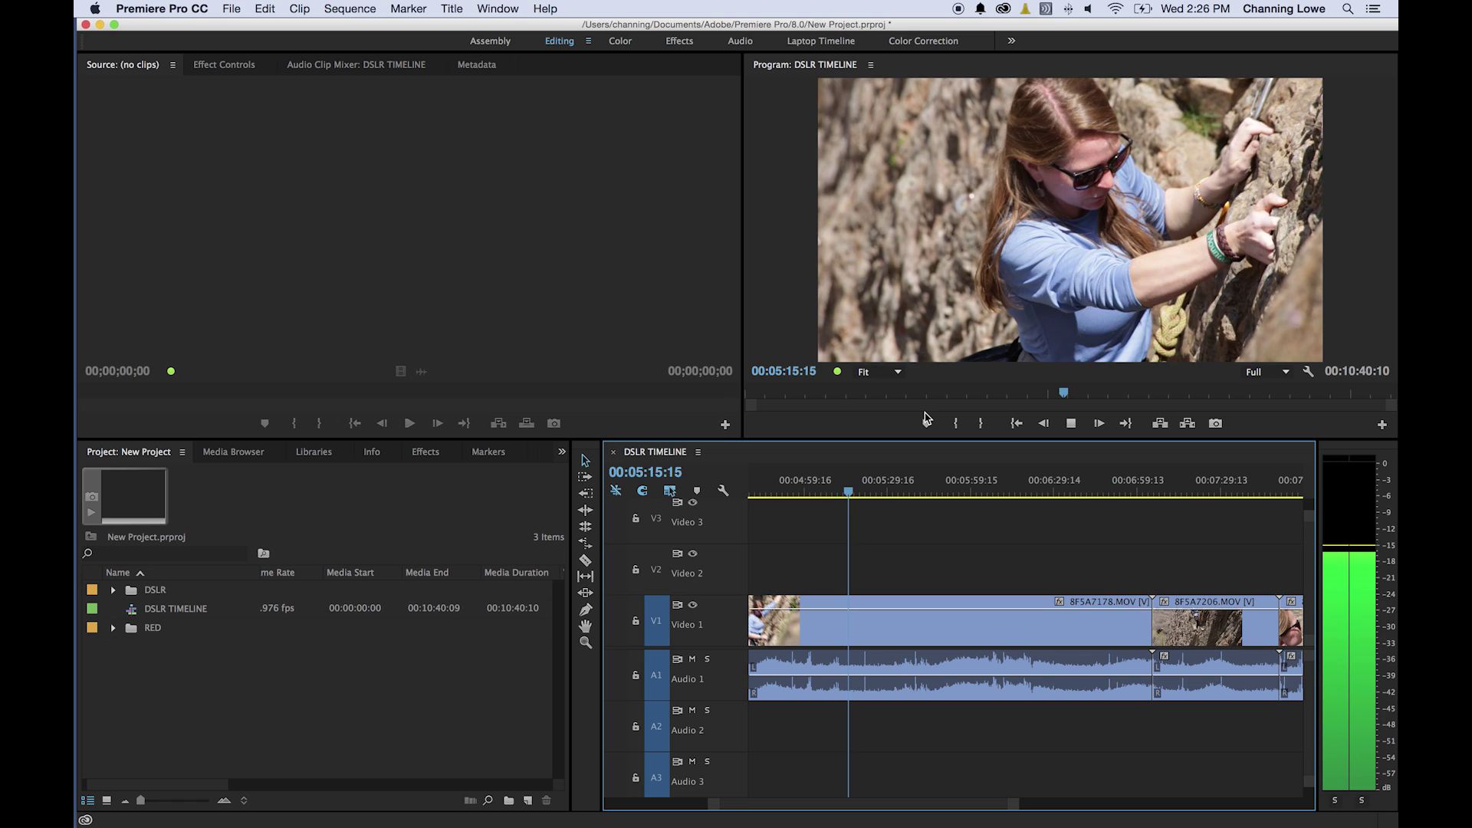
key(space)
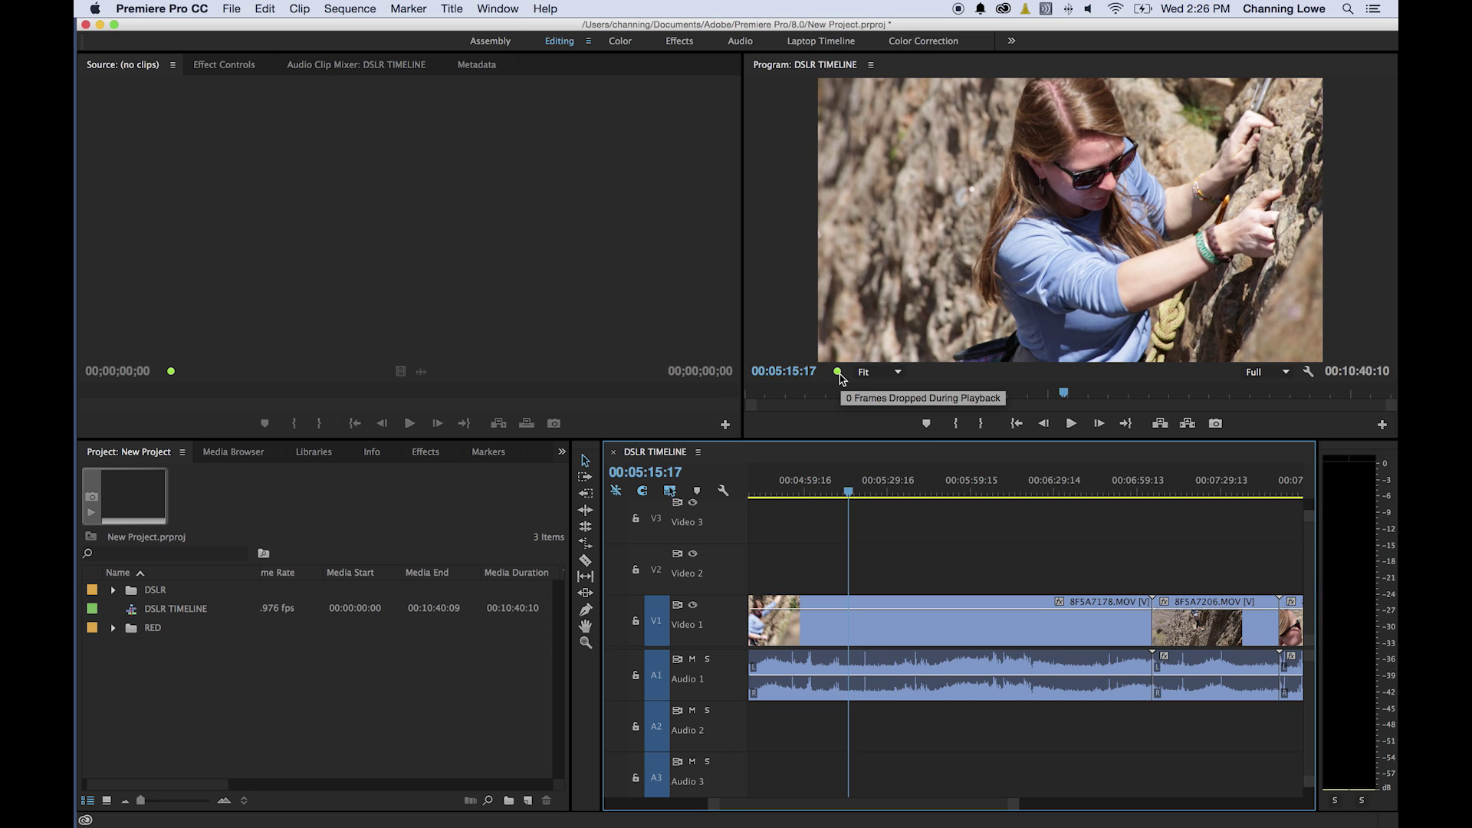
Step: Play at faster speed with L, stop with K, and check the dropped-frames indicator
key(l)
key(l)
key(l)
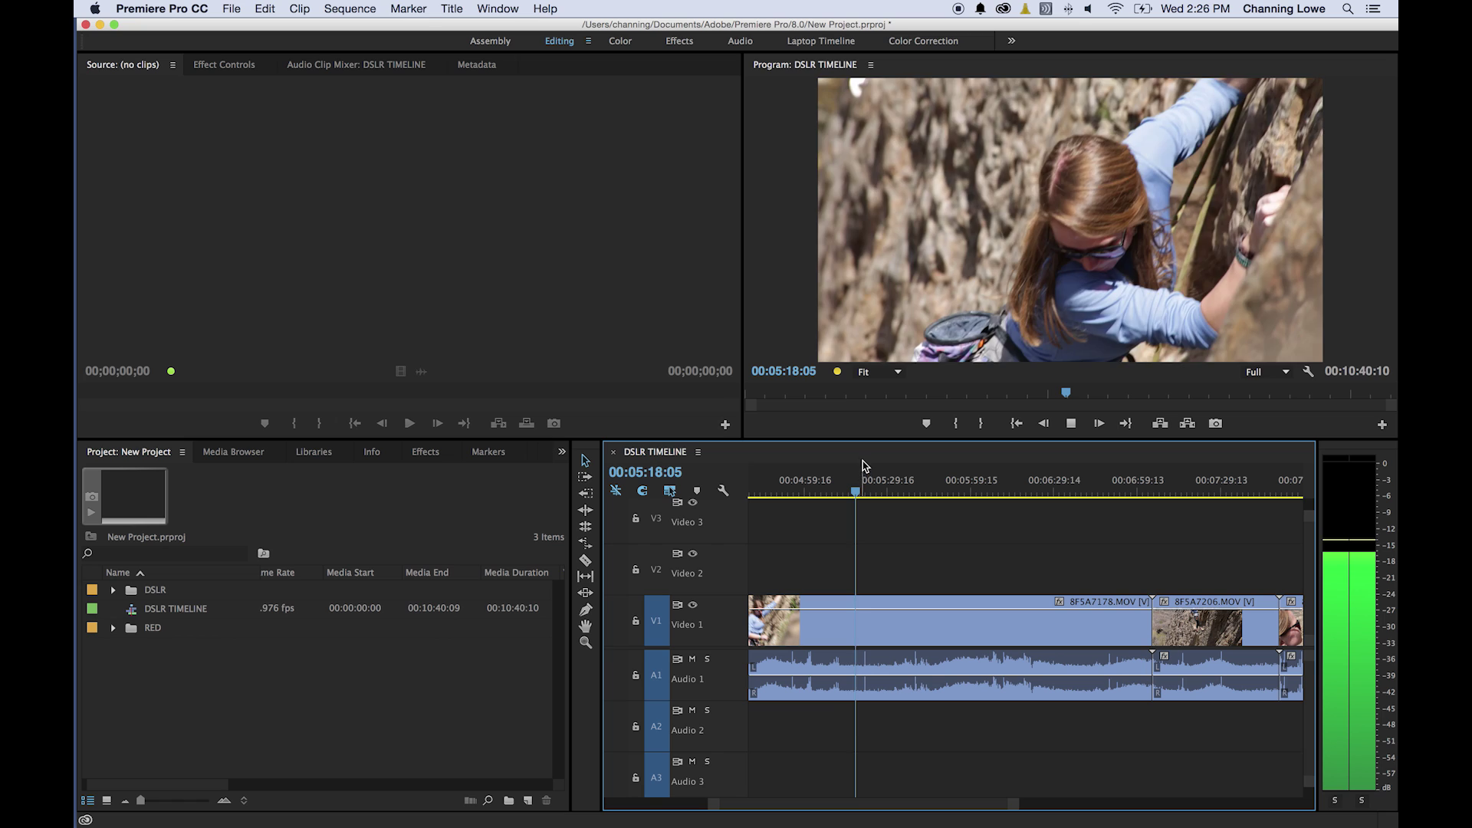
key(k)
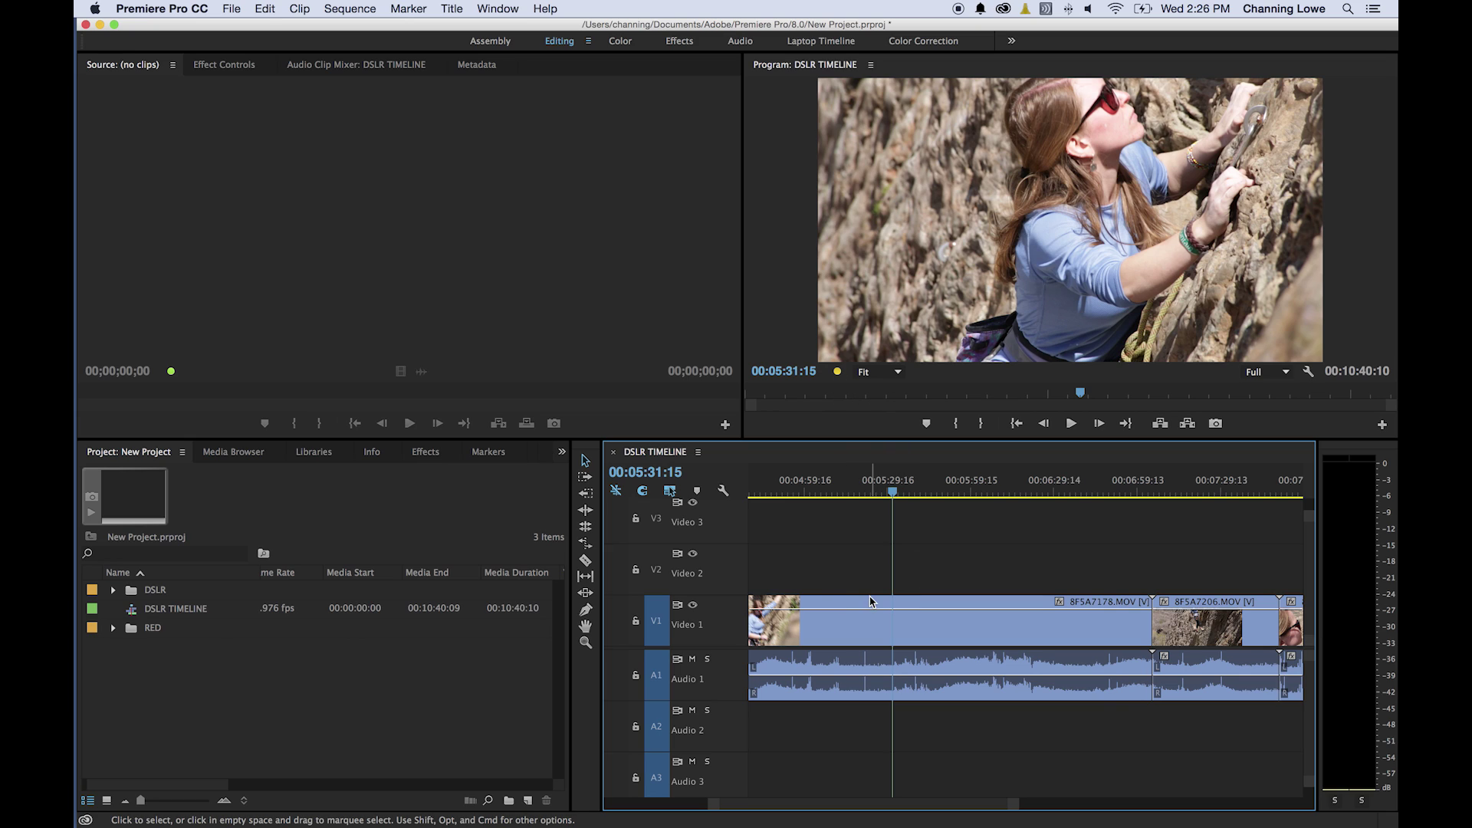
mouse_move(842, 380)
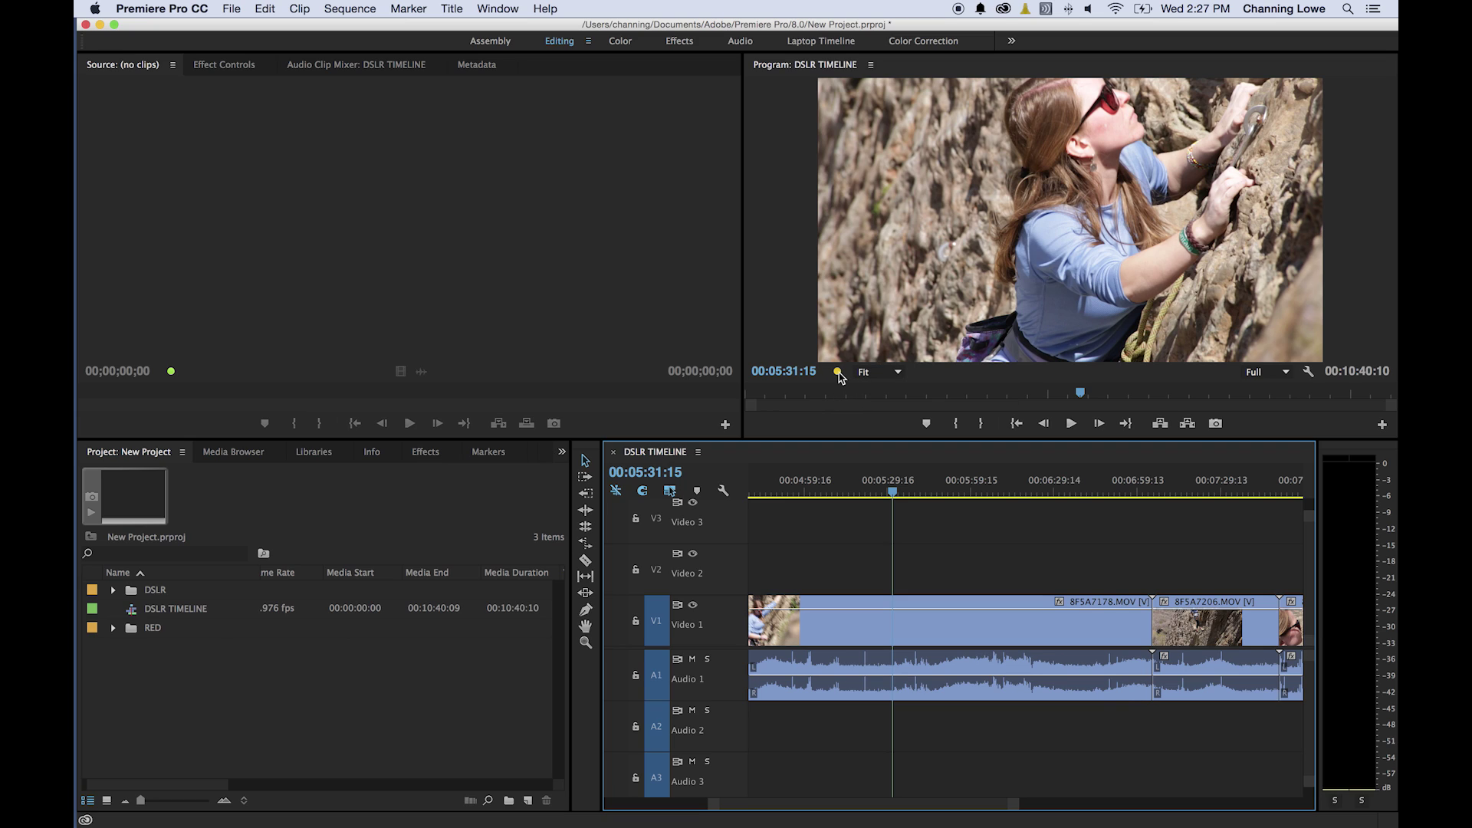
click(841, 377)
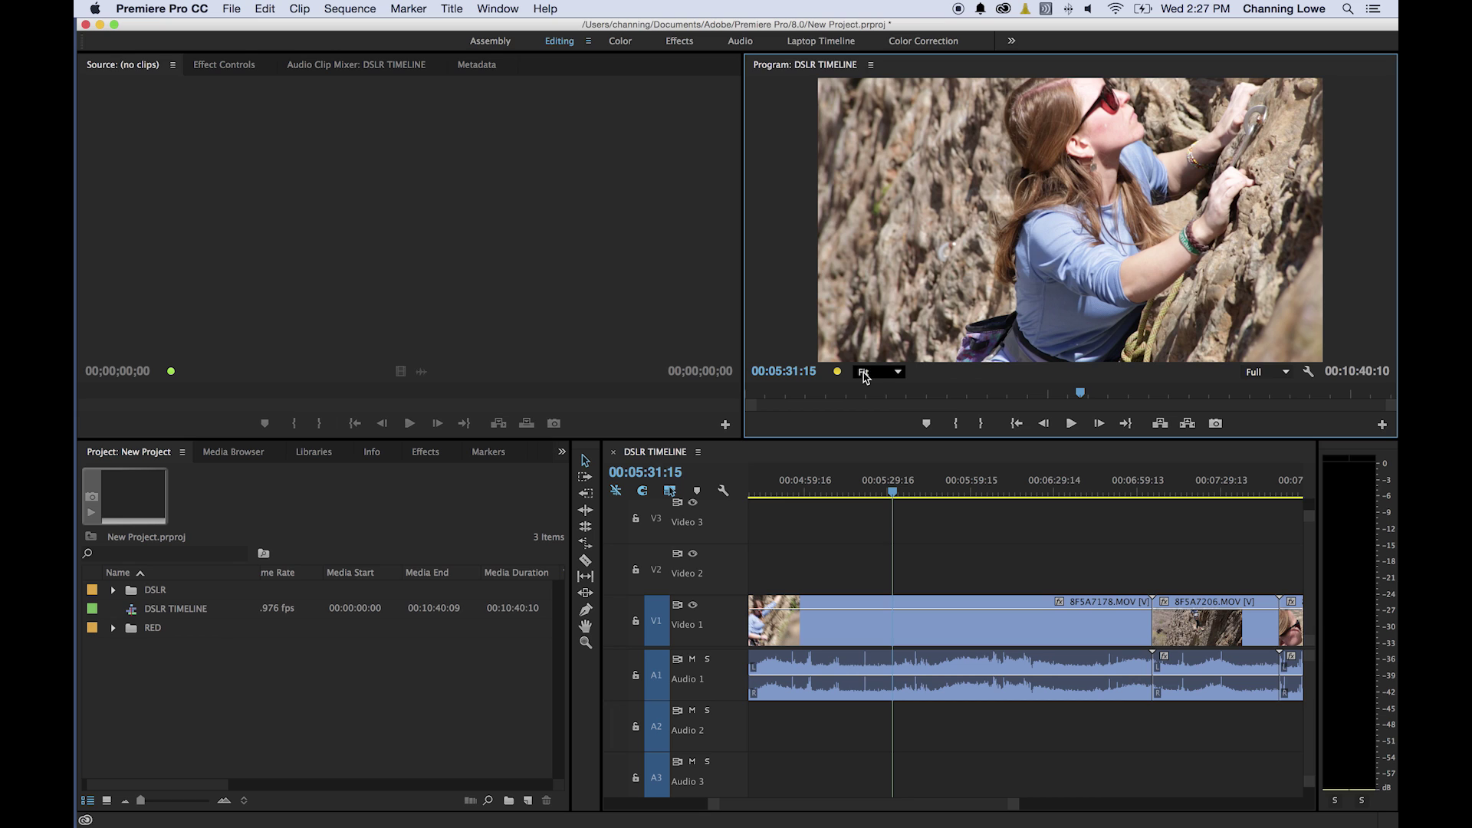
scroll(868, 375, up, 1)
scroll(868, 375, down, 1)
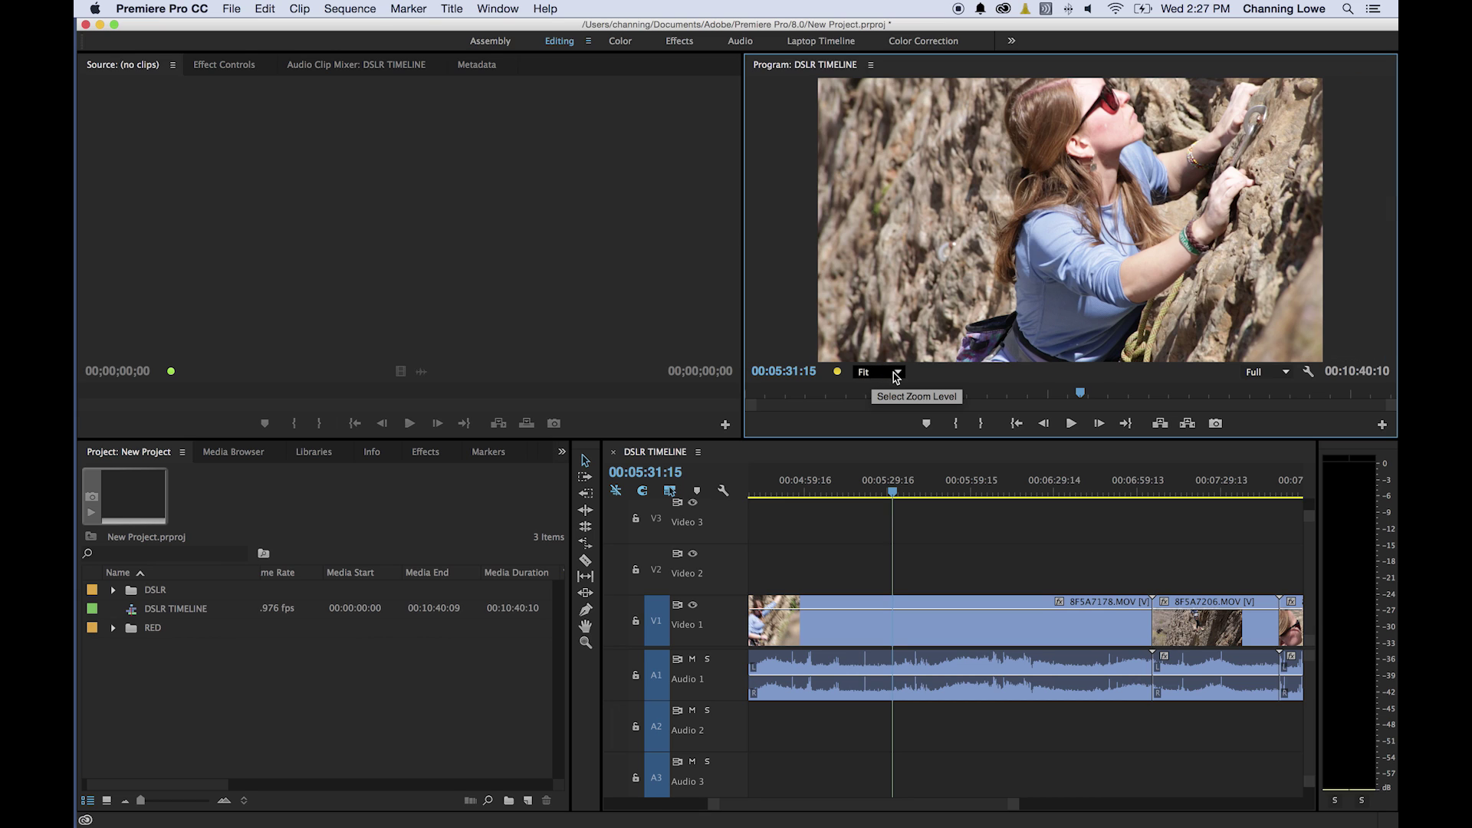
click(899, 374)
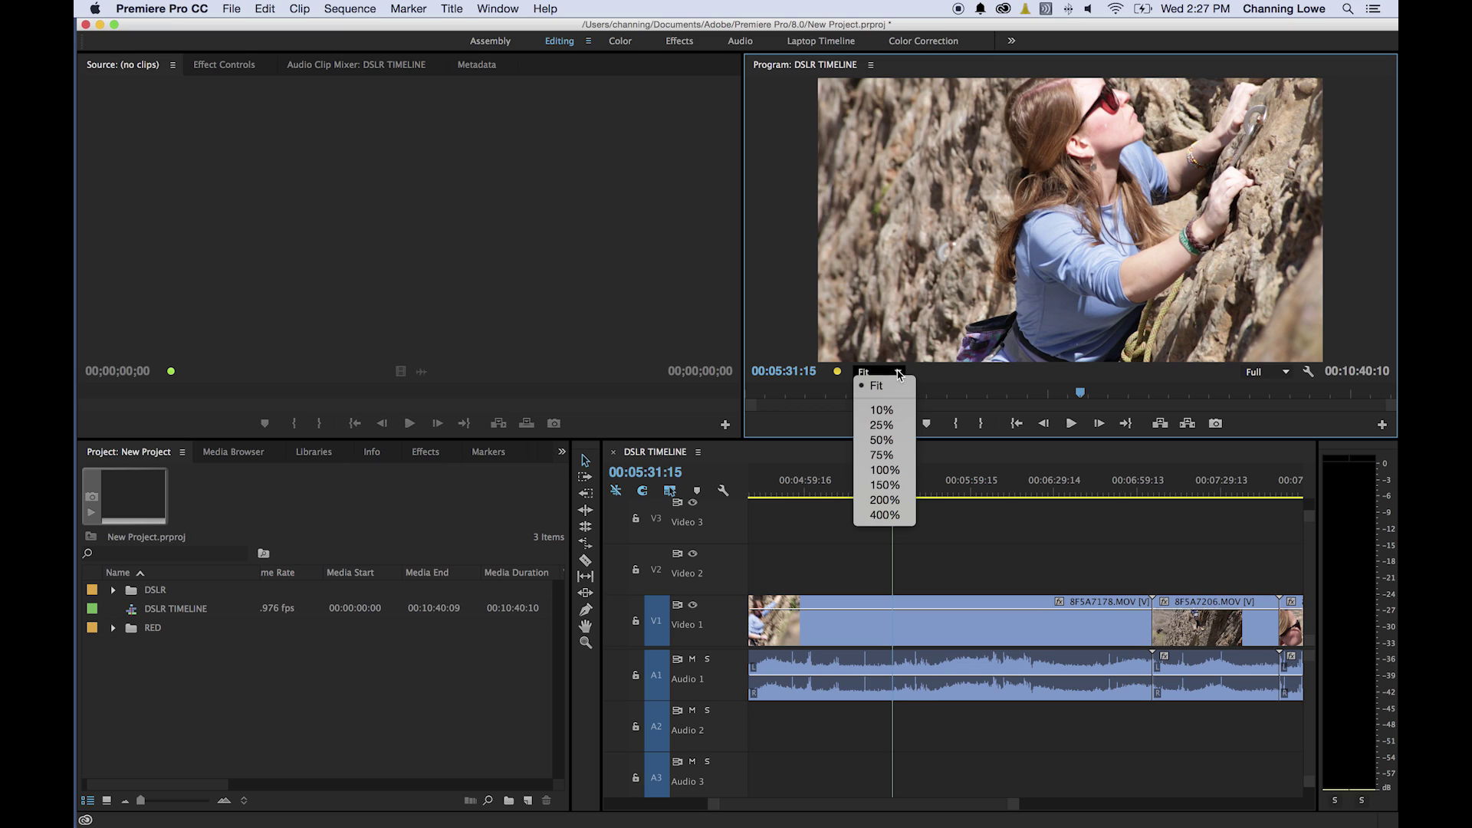
click(889, 514)
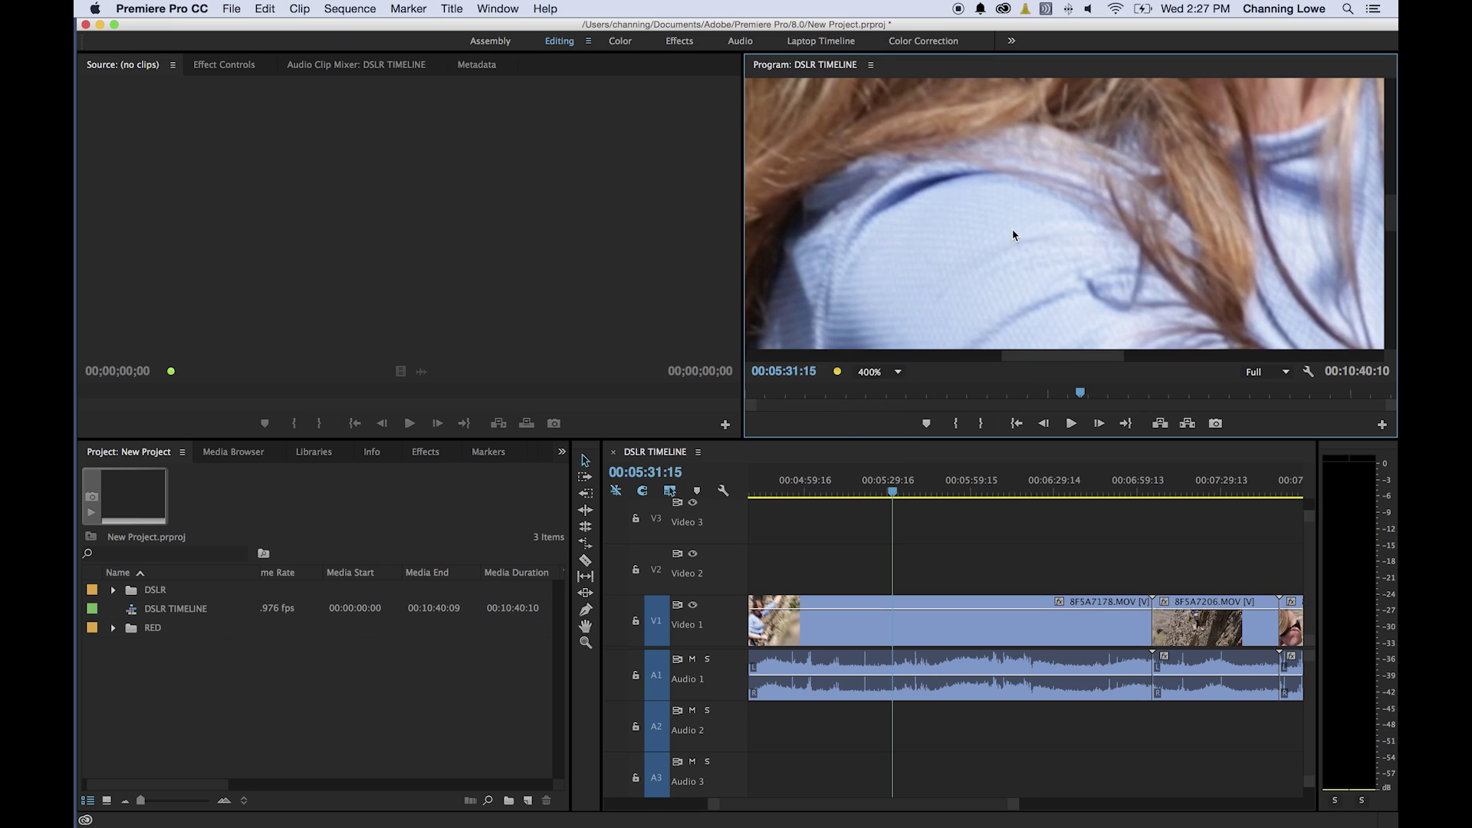
click(895, 372)
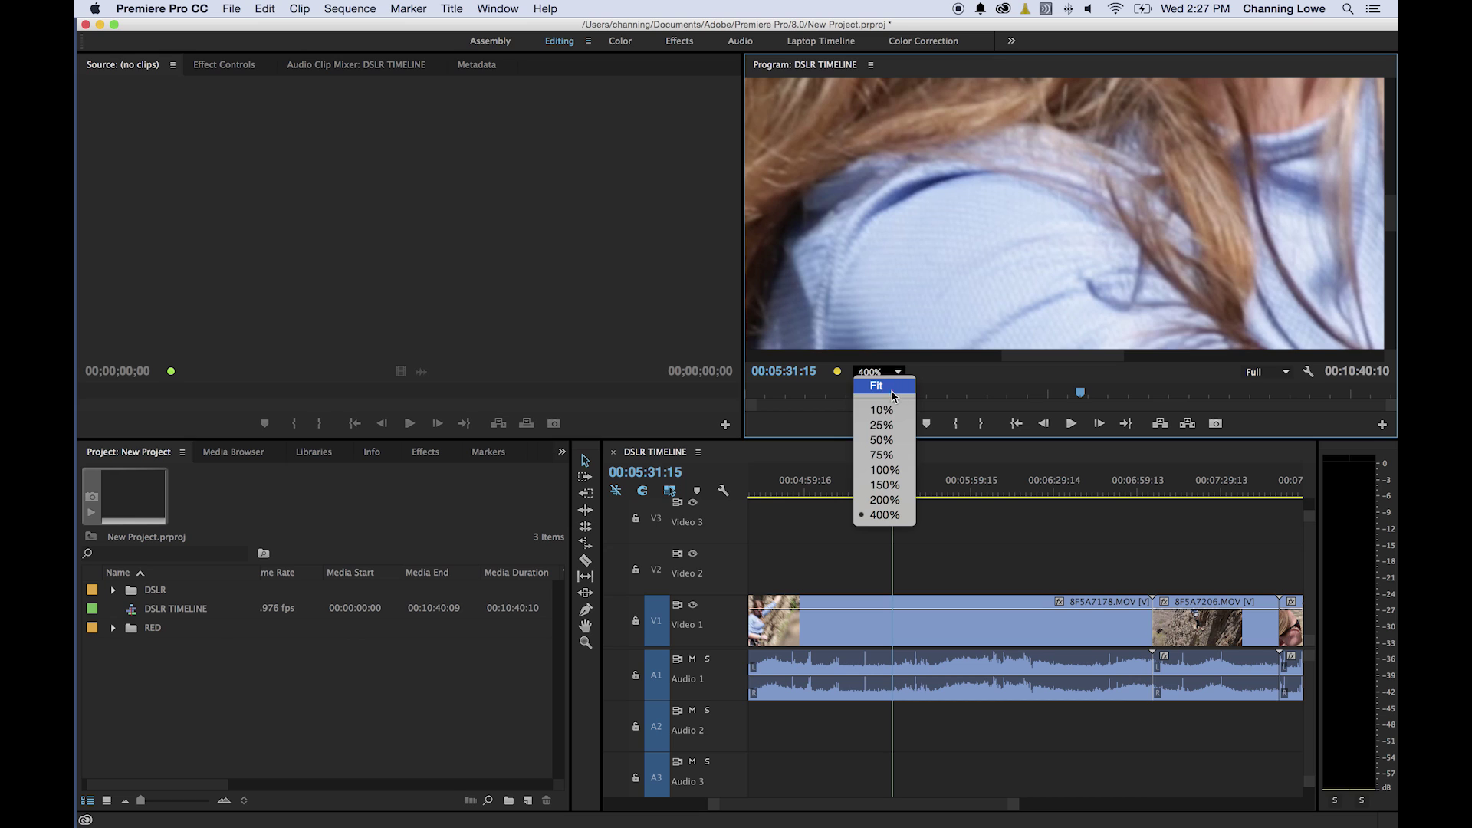
click(881, 412)
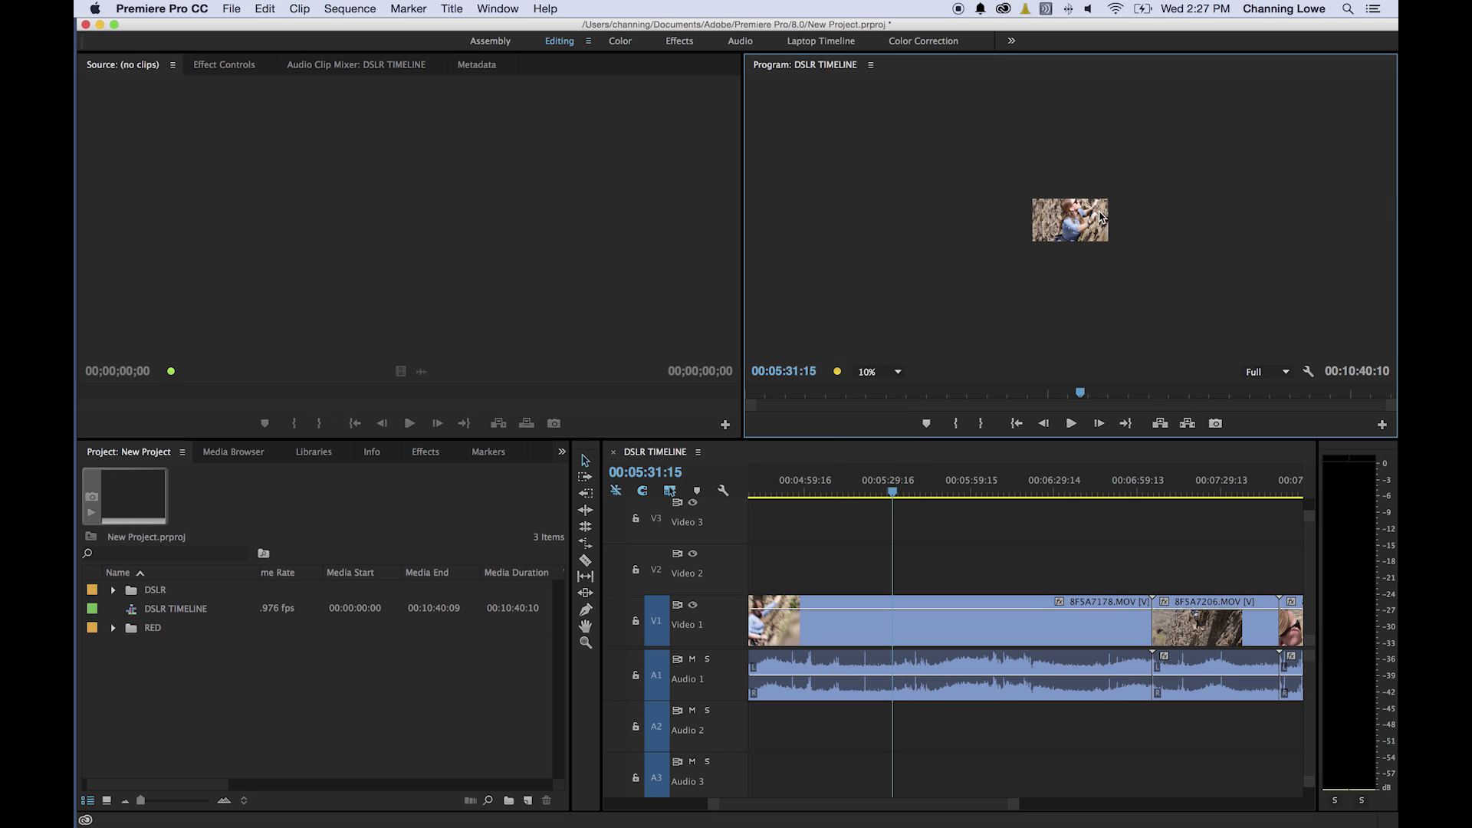
click(882, 372)
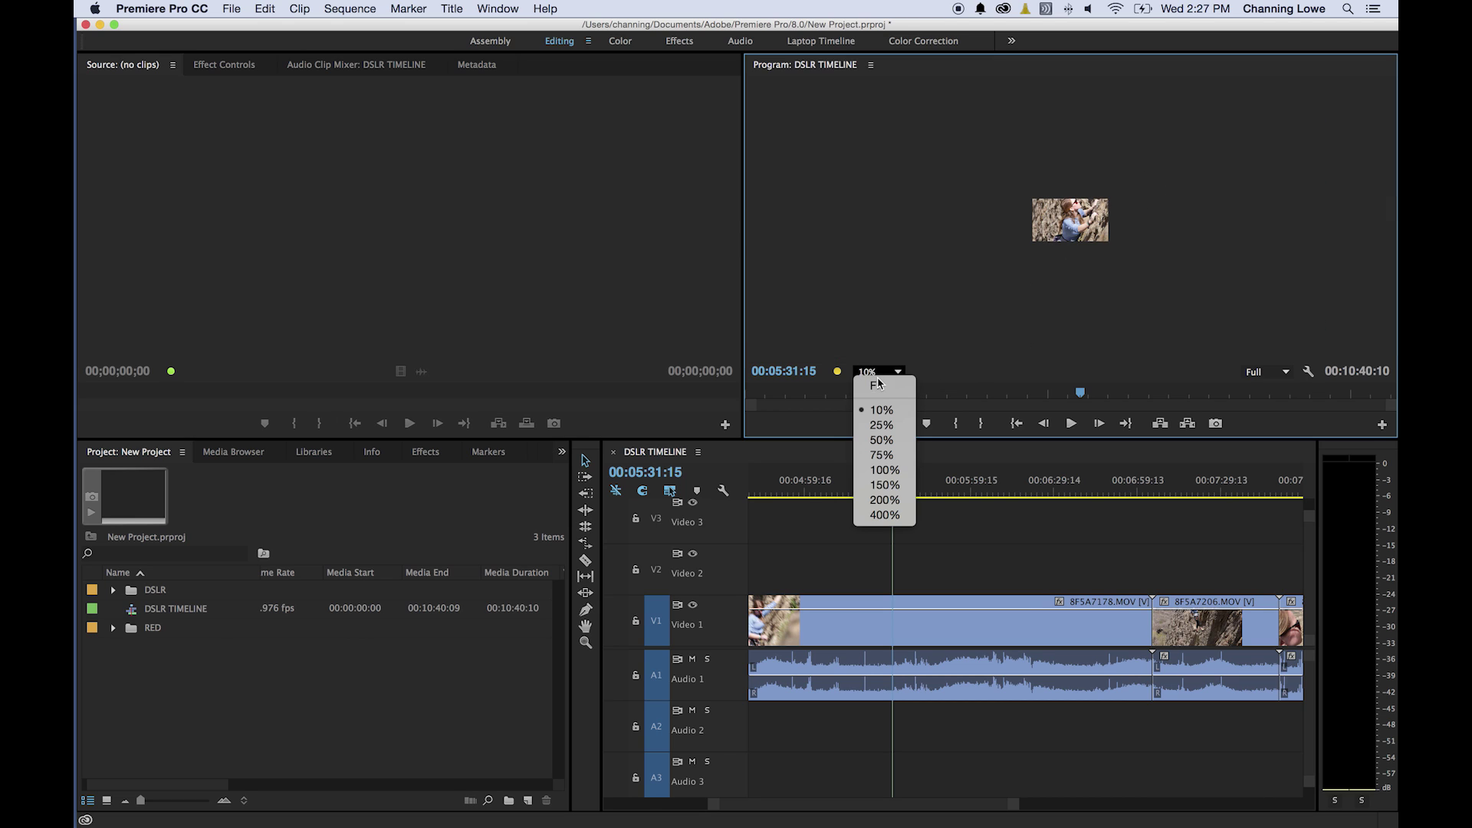
click(879, 388)
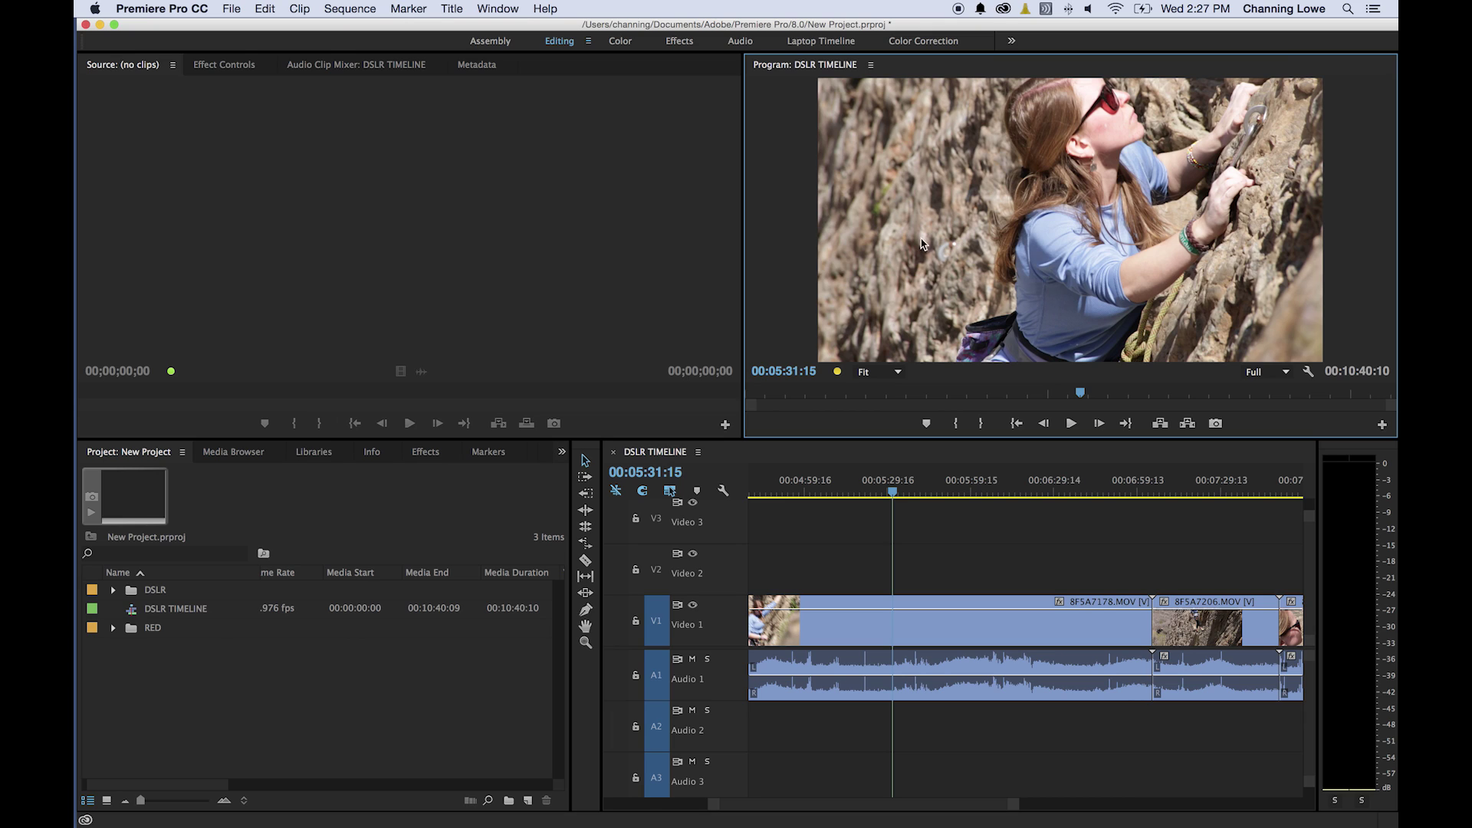
Step: Scale the climbing clip down inside the frame, set monitor zoom to 25%, and step back a few frames
click(891, 230)
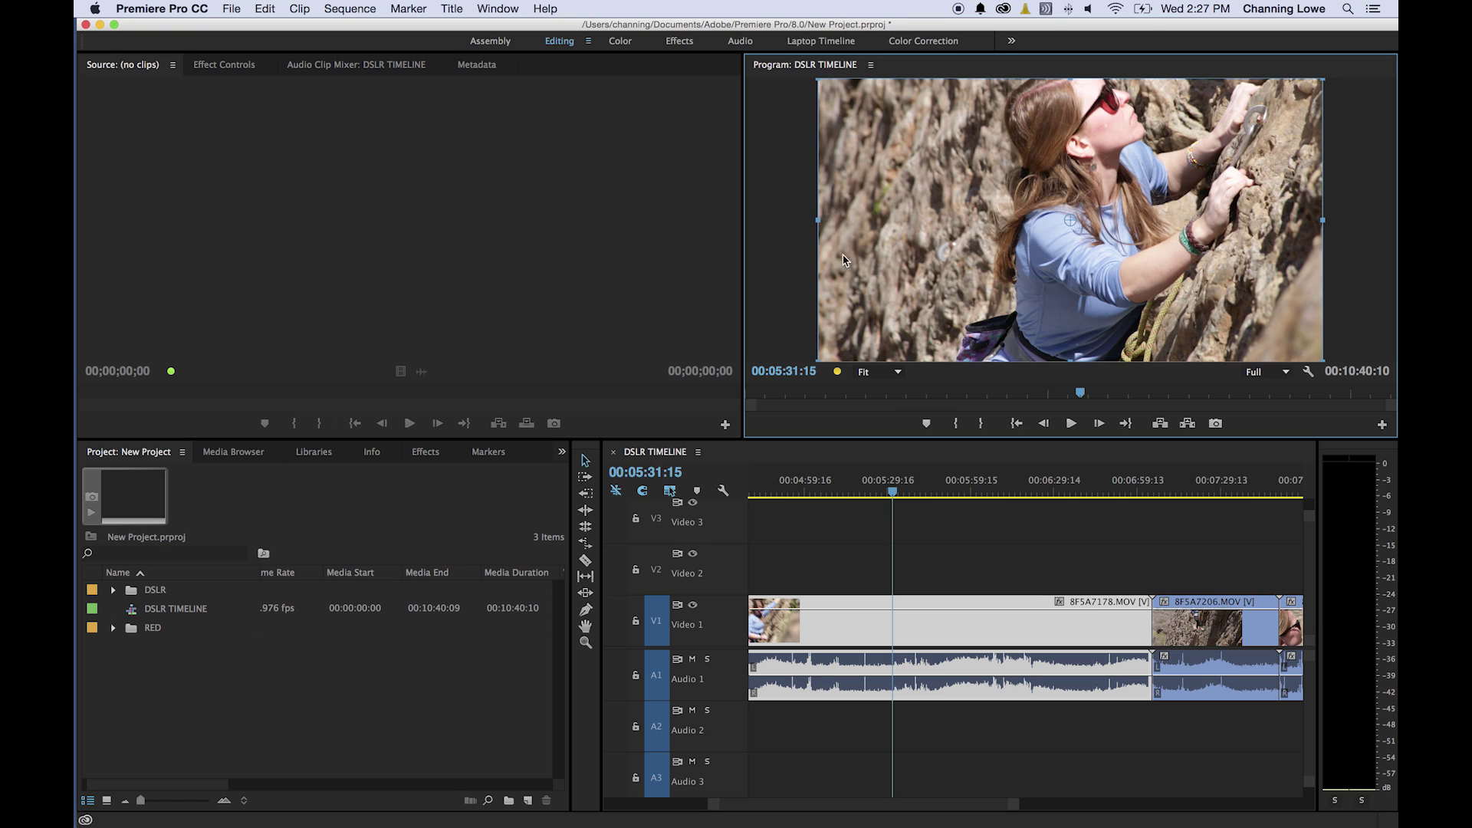
drag(819, 224, 893, 223)
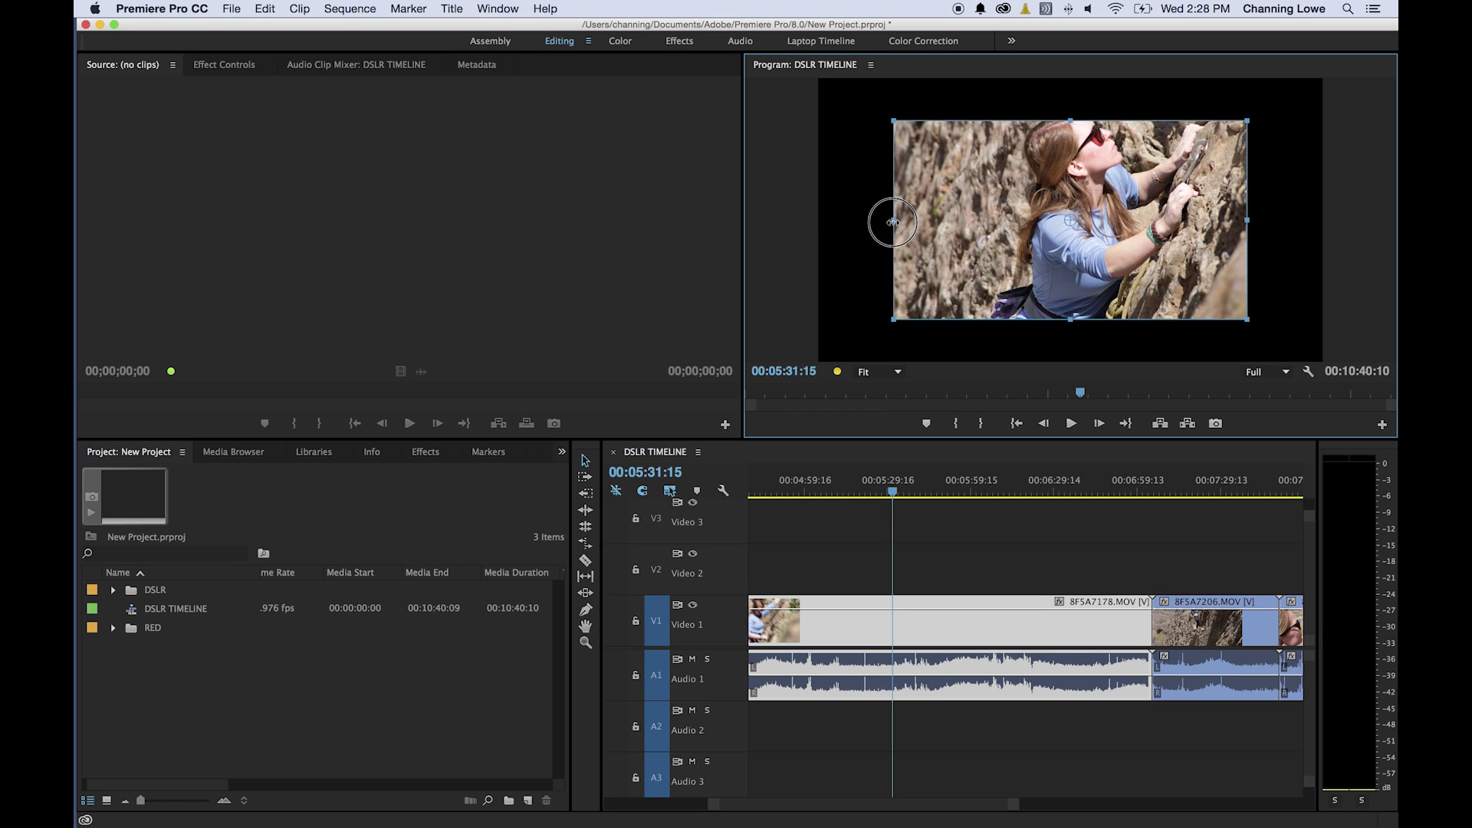
click(895, 372)
click(882, 424)
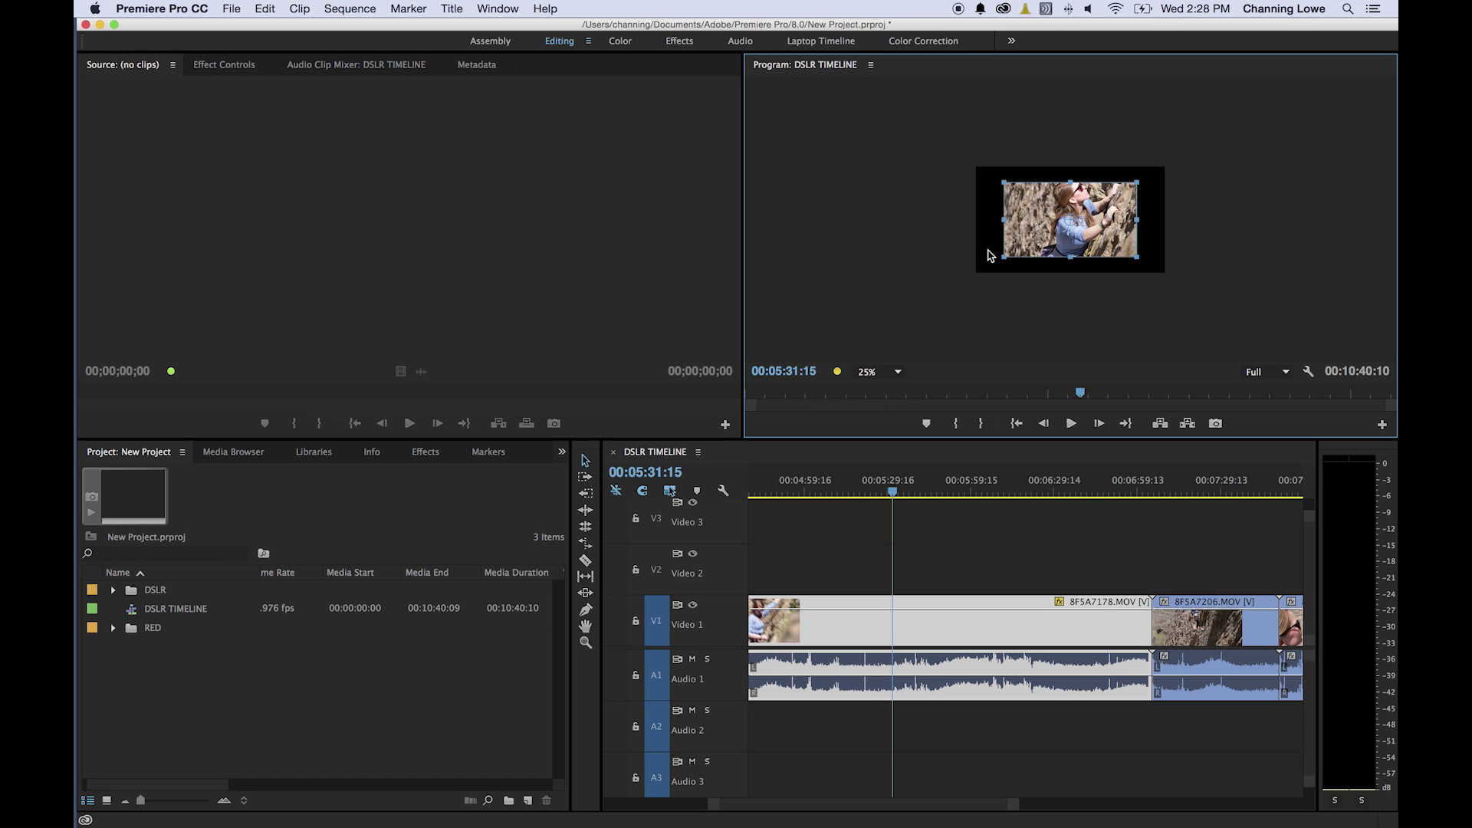
key(Left)
key(Left)
key(Left)
key(Left)
key(Left)
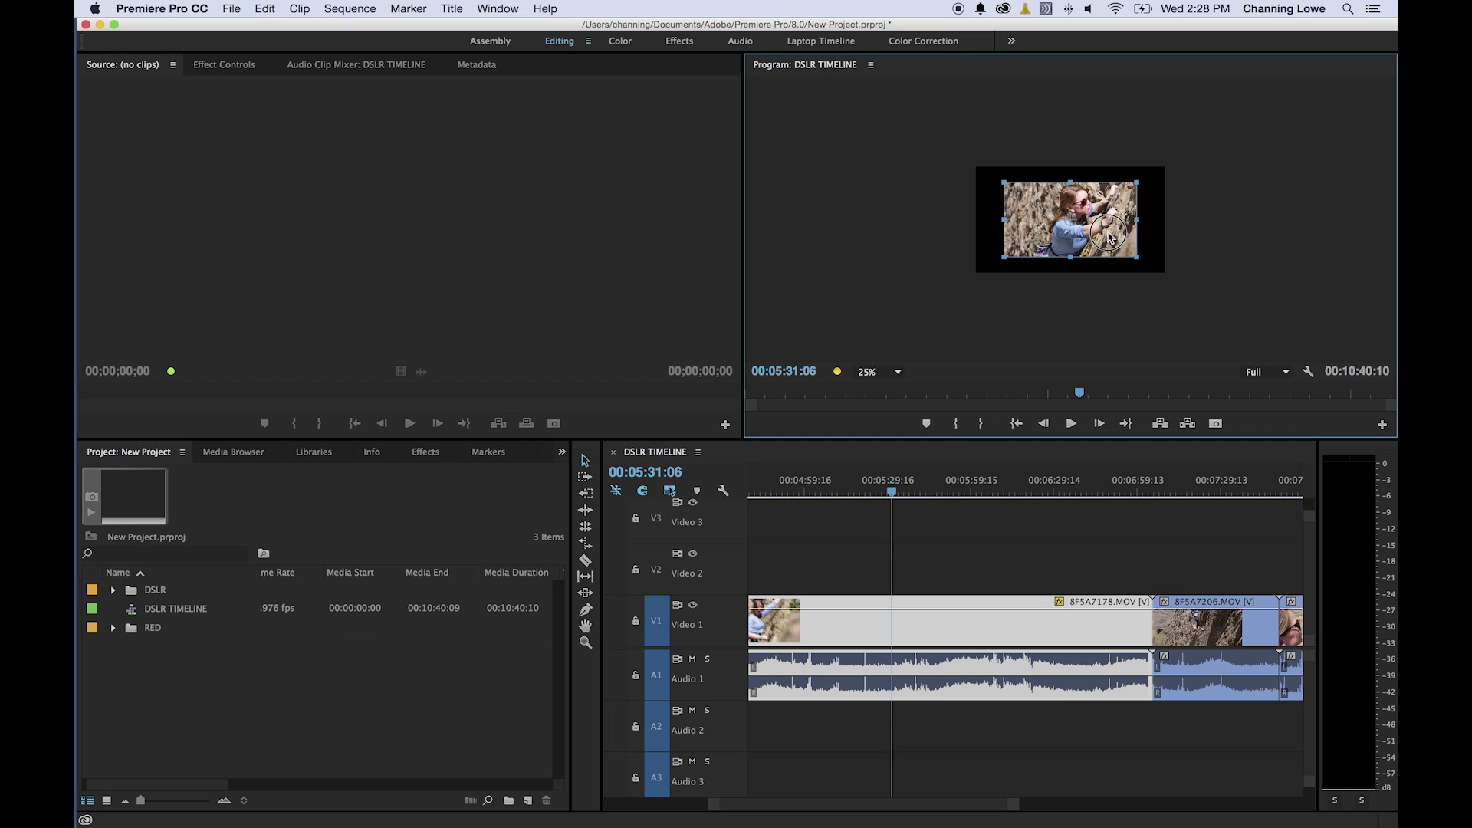
Step: Move, enlarge and rotate the clip in the Program Monitor, then undo twice to restore full frame
drag(1131, 235, 1284, 236)
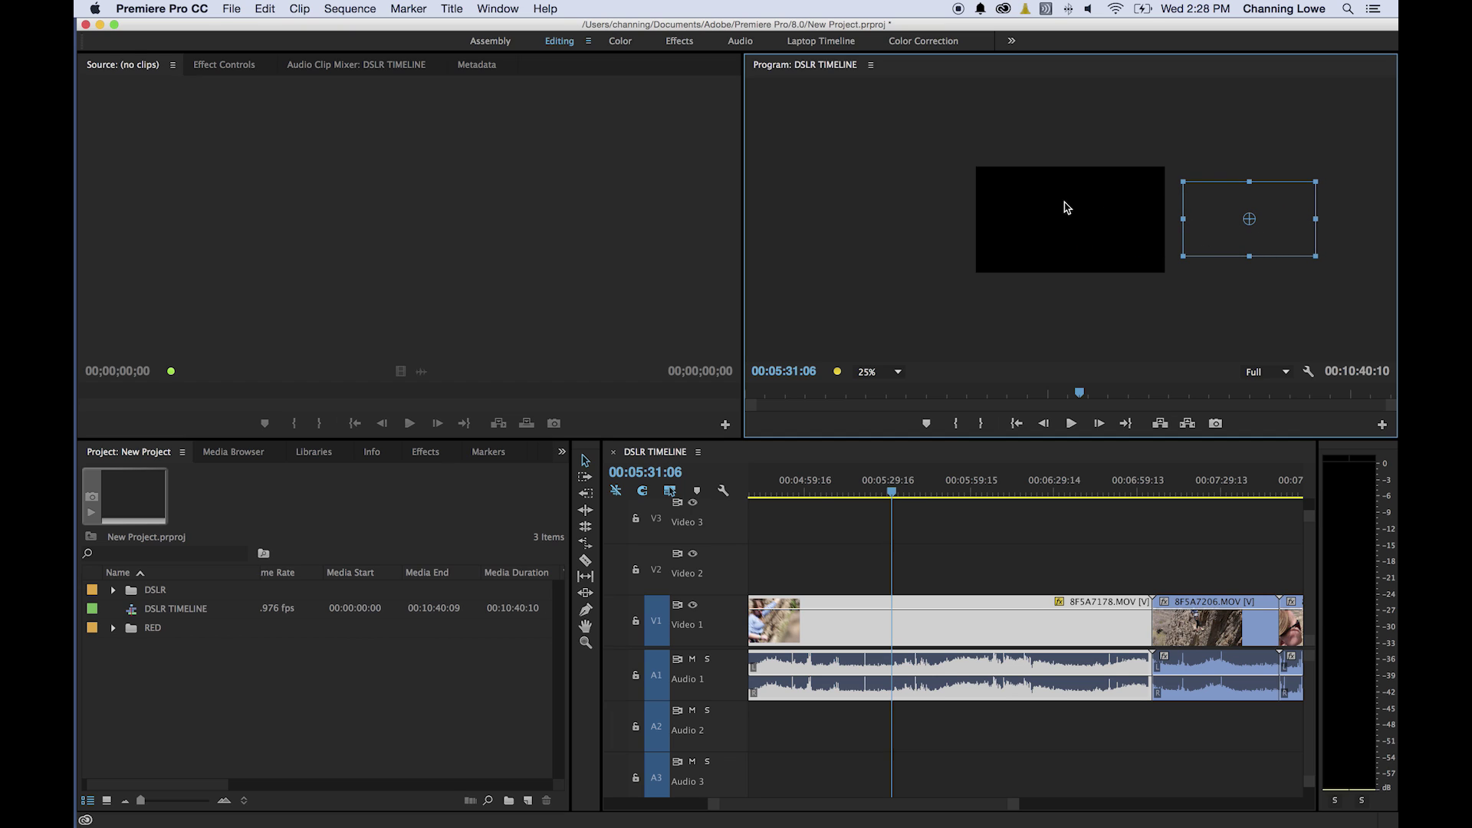
drag(1200, 214, 993, 232)
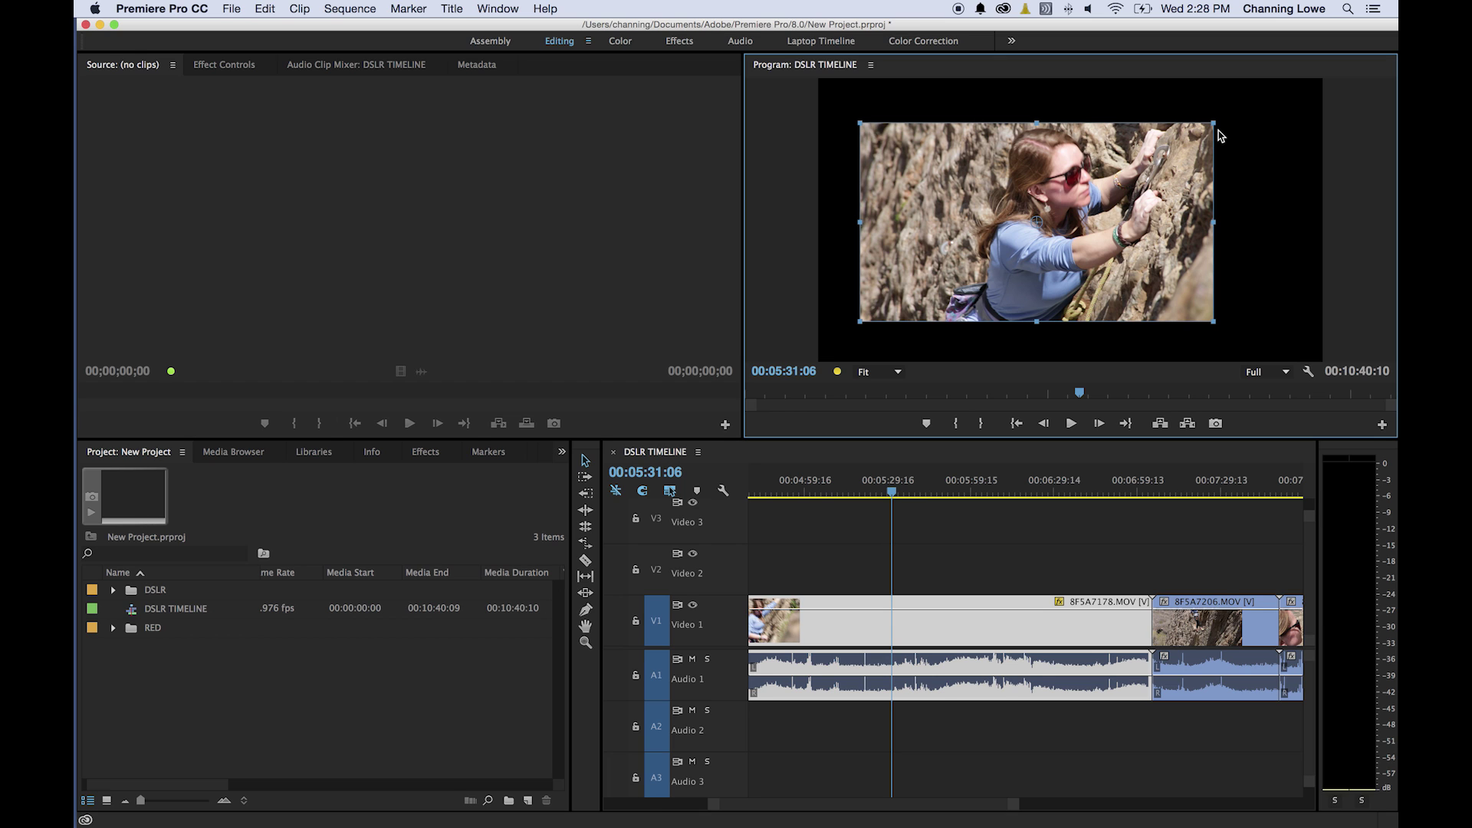
drag(1215, 128, 1265, 118)
drag(1155, 157, 1219, 159)
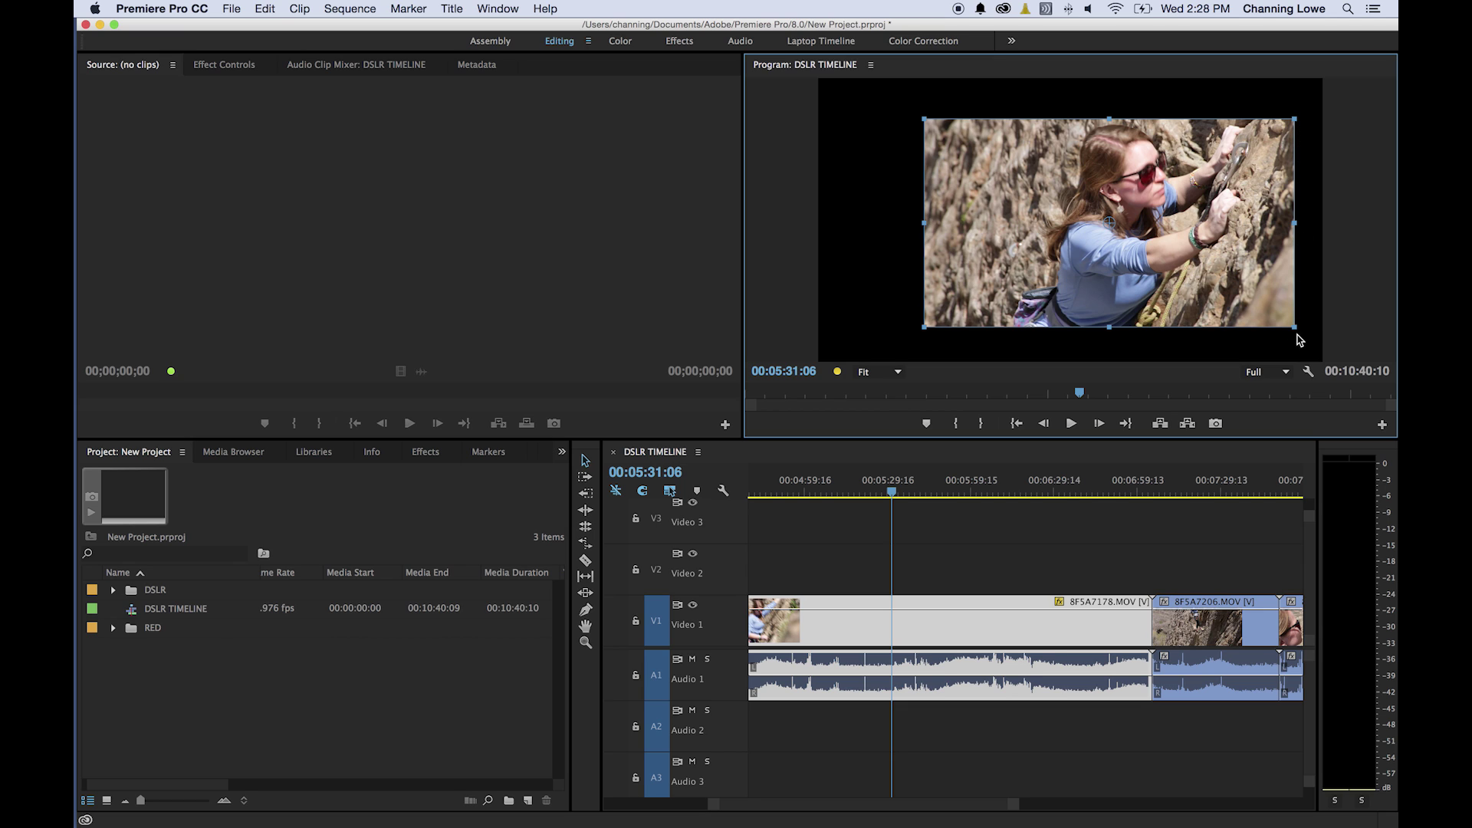
drag(1297, 331, 1294, 259)
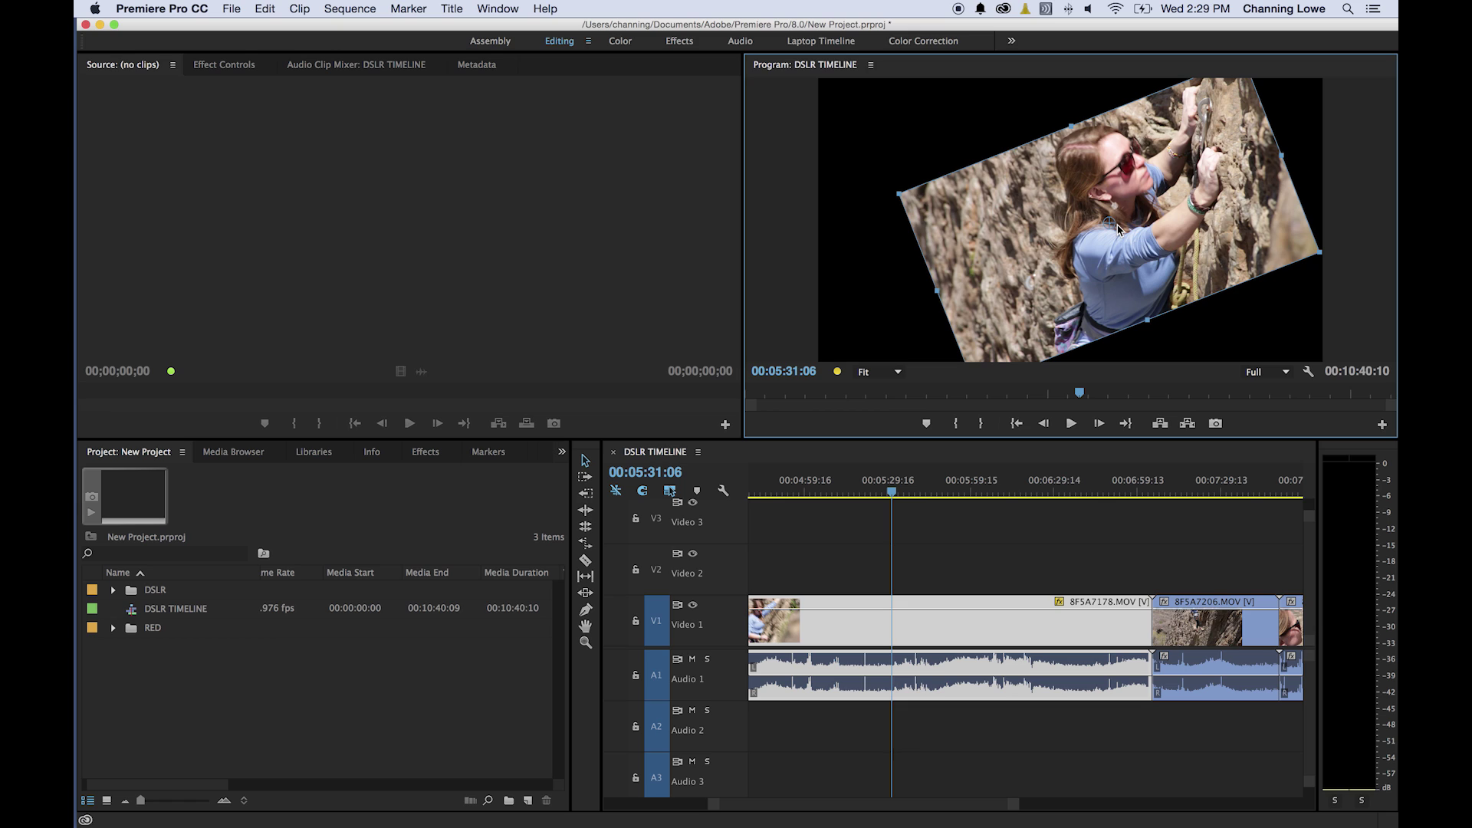
key(super+z)
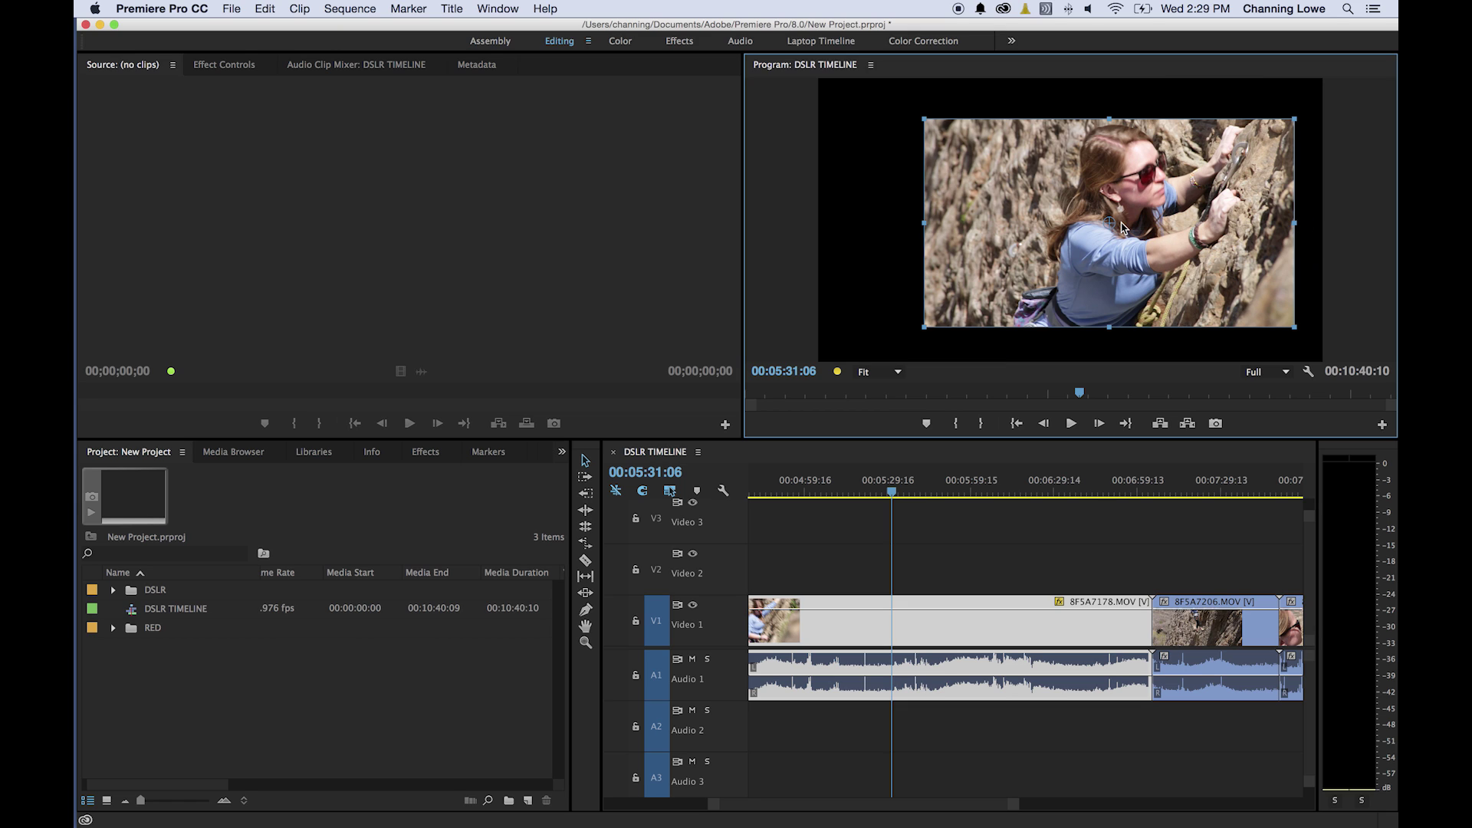
key(super+z)
key(super+z)
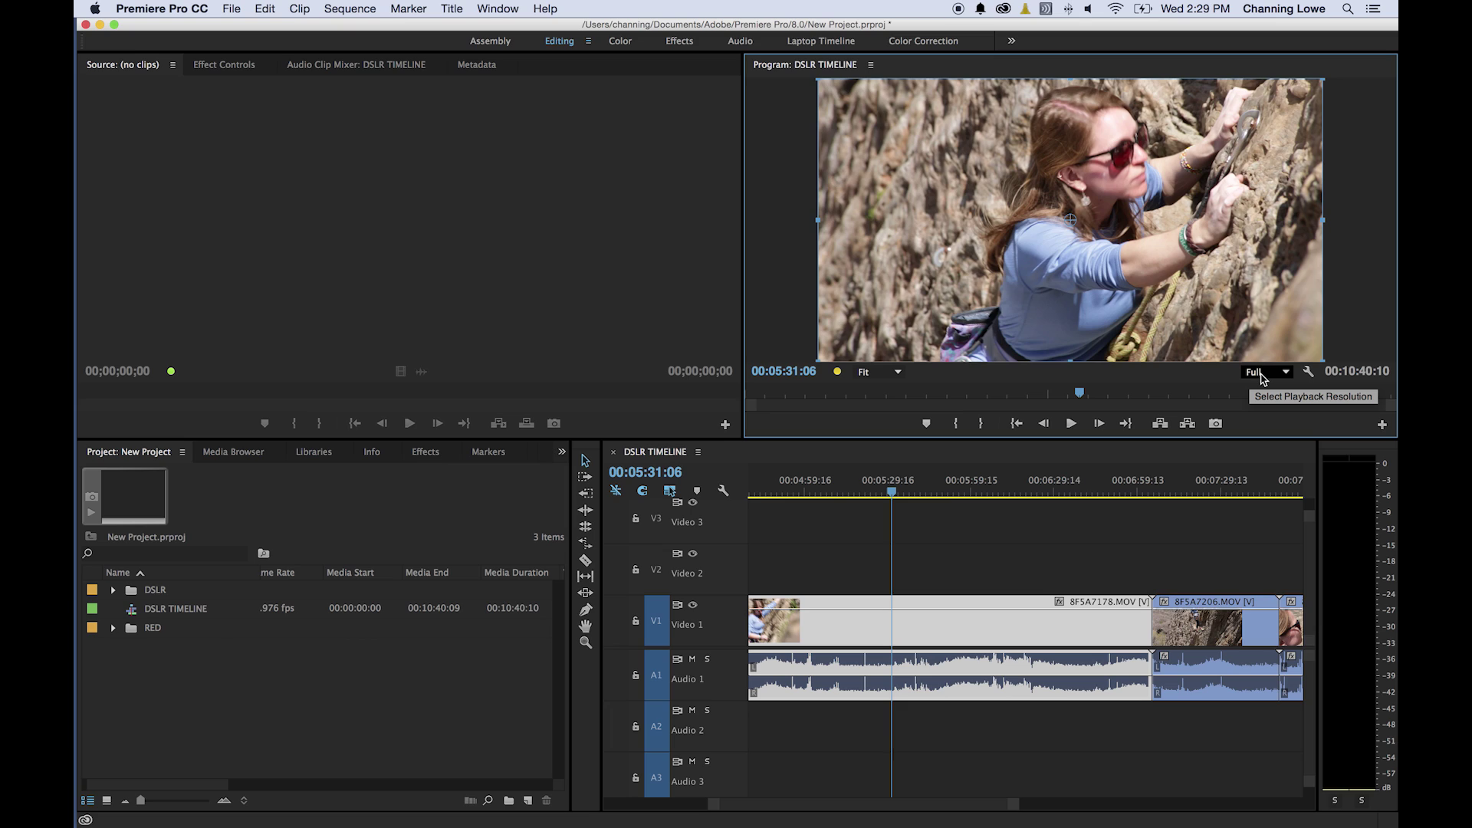
click(1266, 379)
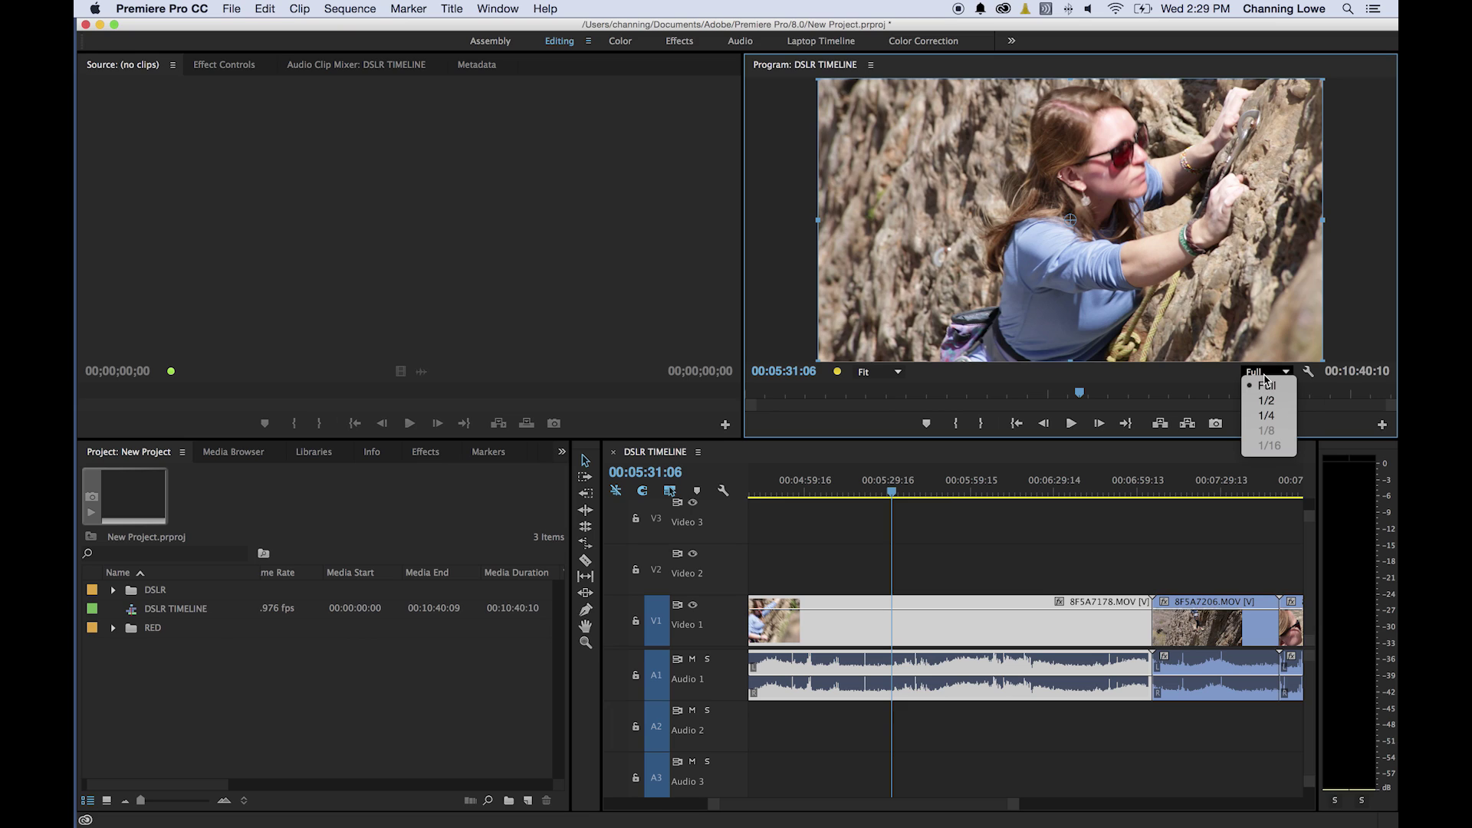
click(1263, 415)
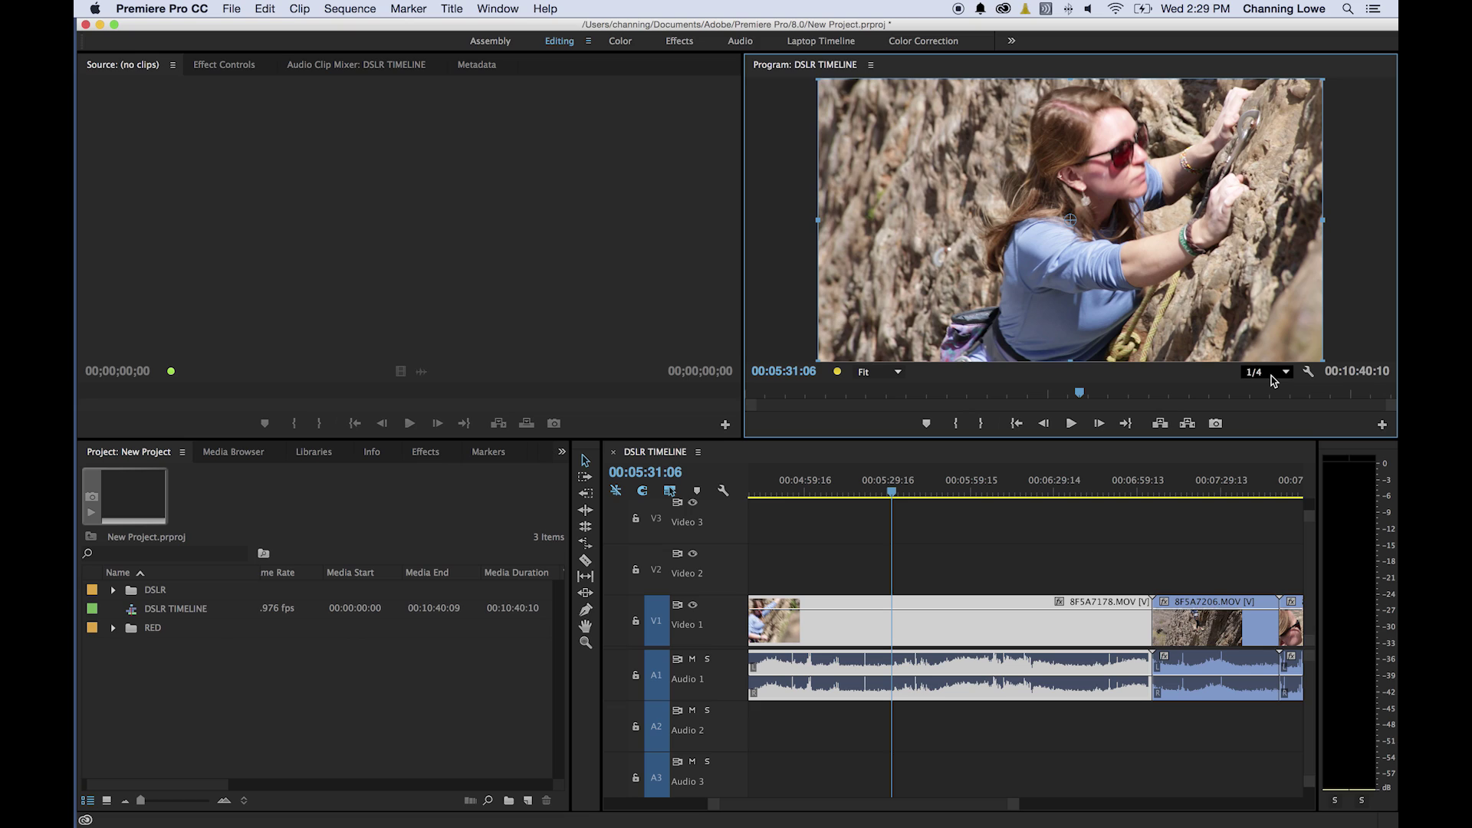
click(1270, 379)
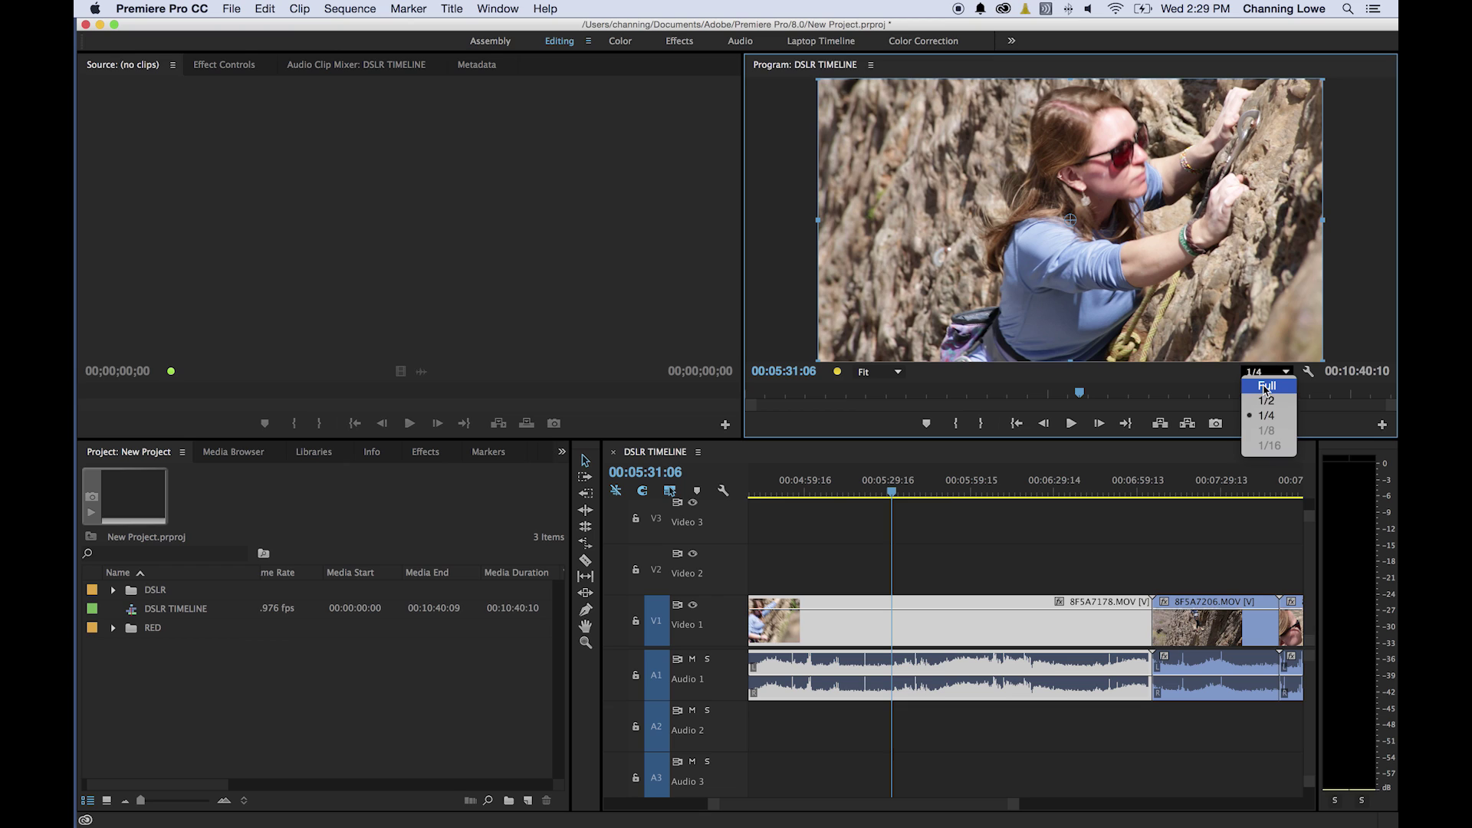
click(1266, 386)
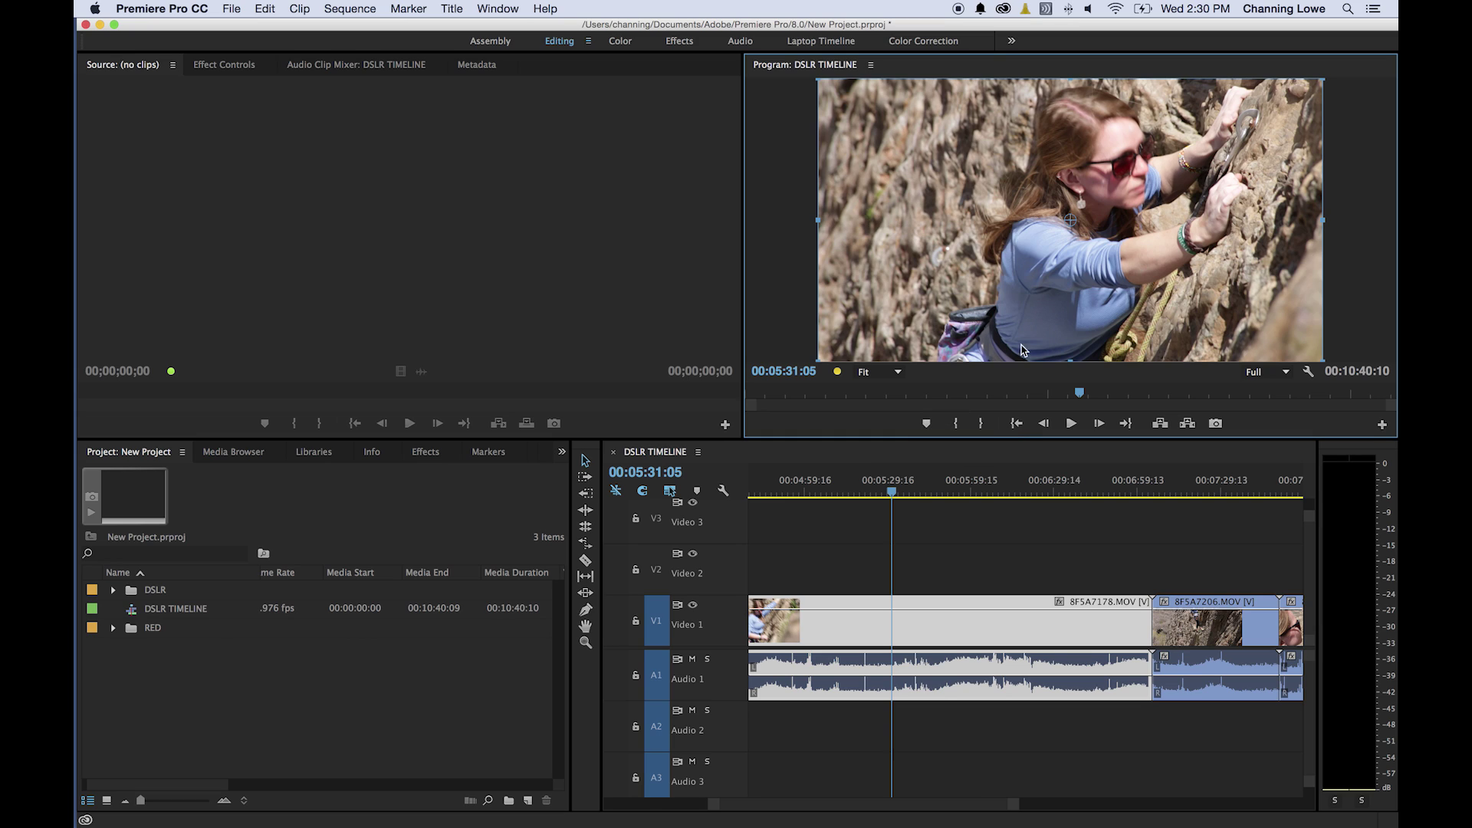
key(m)
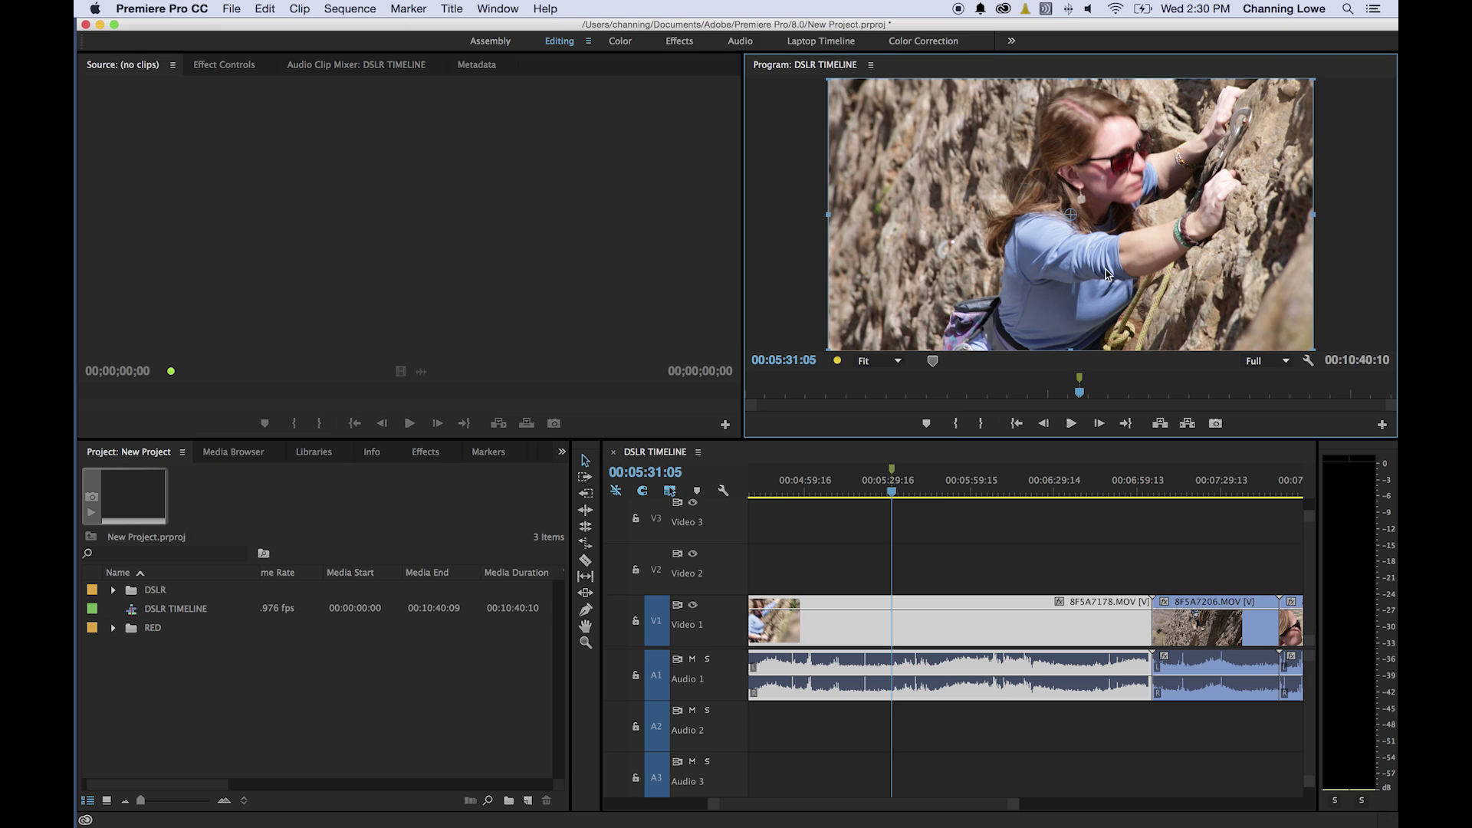
key(alt+m)
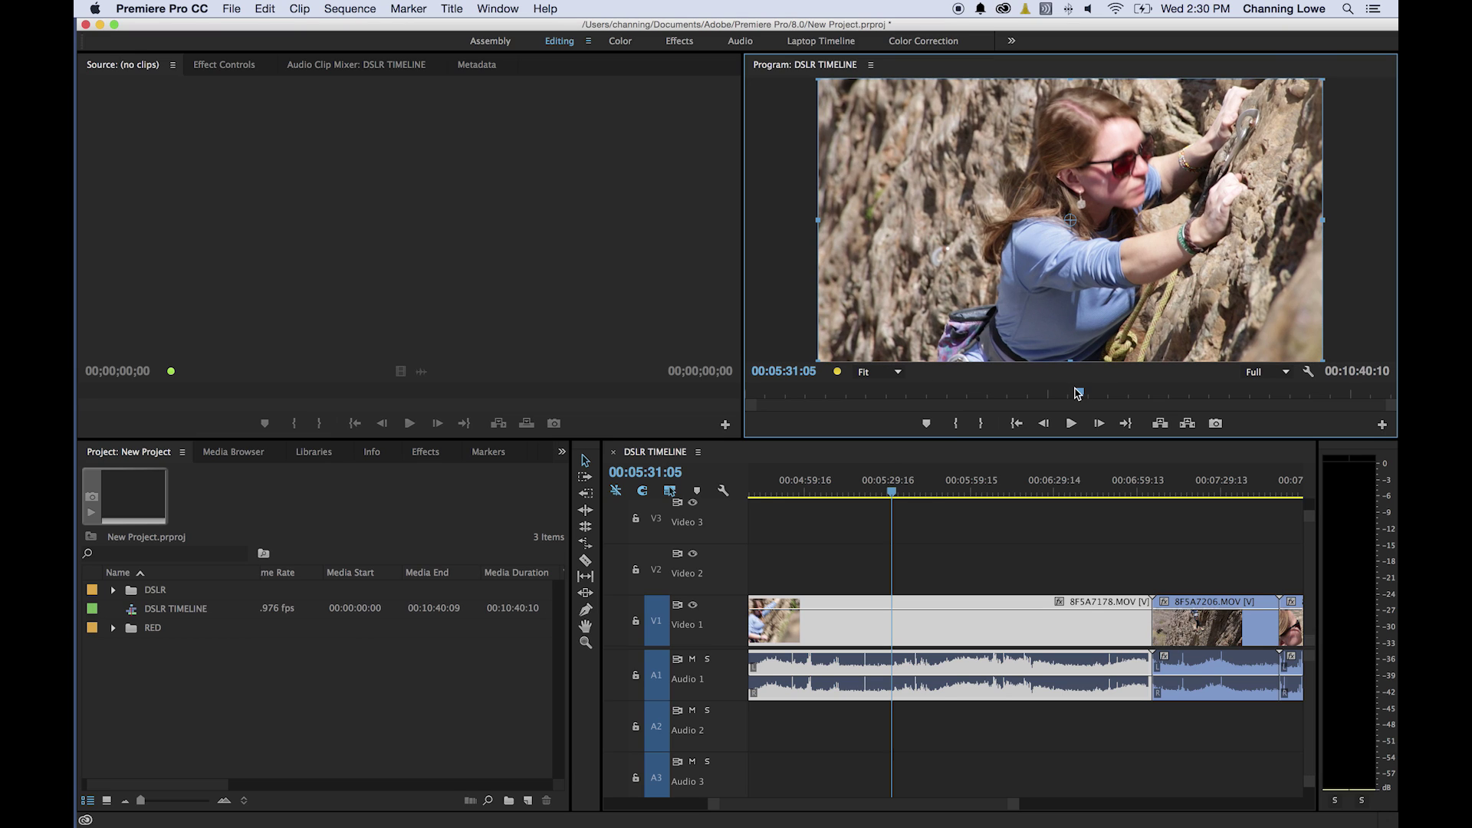
Step: Mark an In point, set the Out point at 00:06:23:19, then scrub back for a new start
click(956, 424)
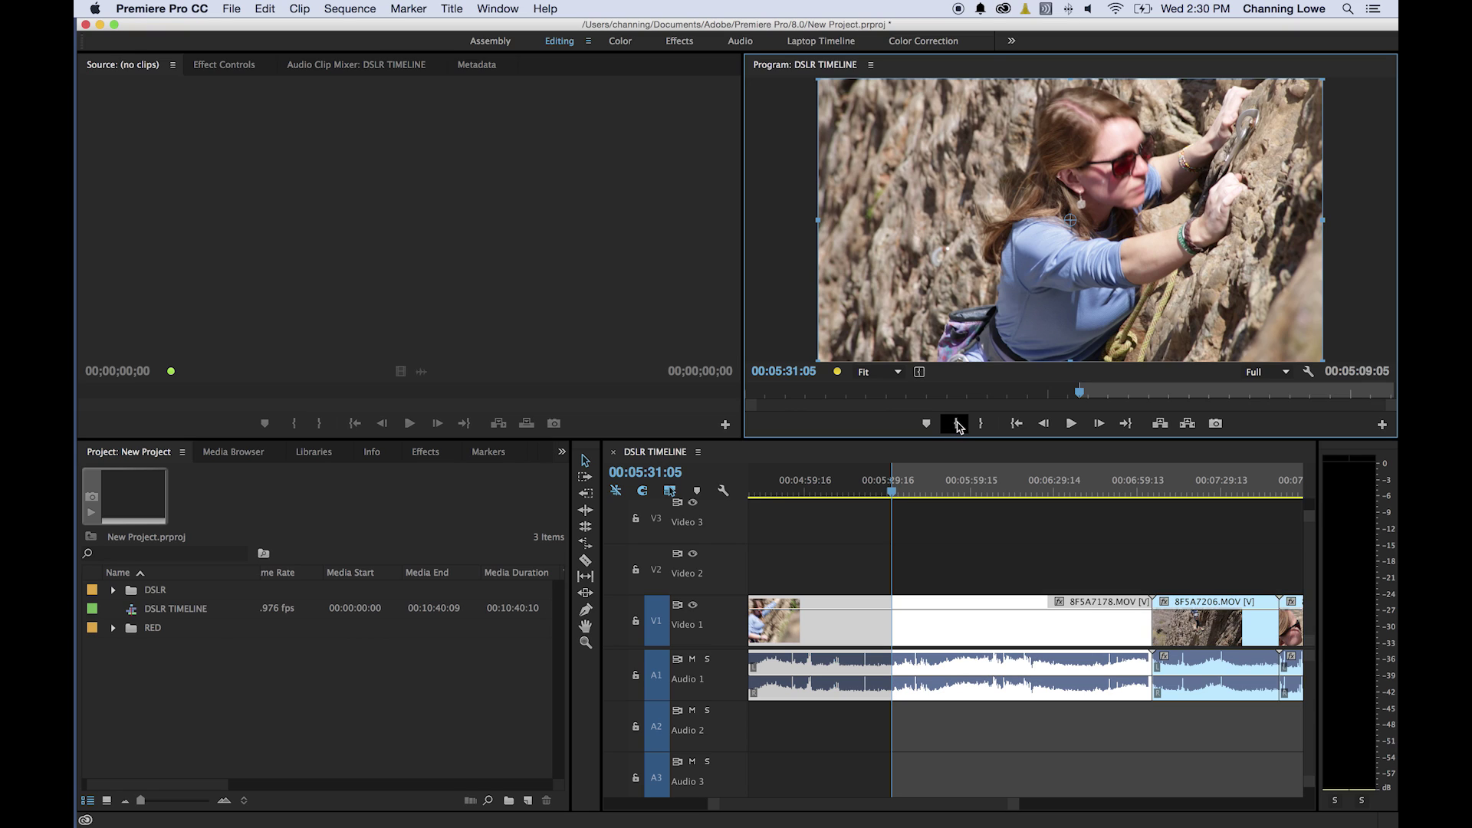
drag(1091, 395, 1133, 394)
key(o)
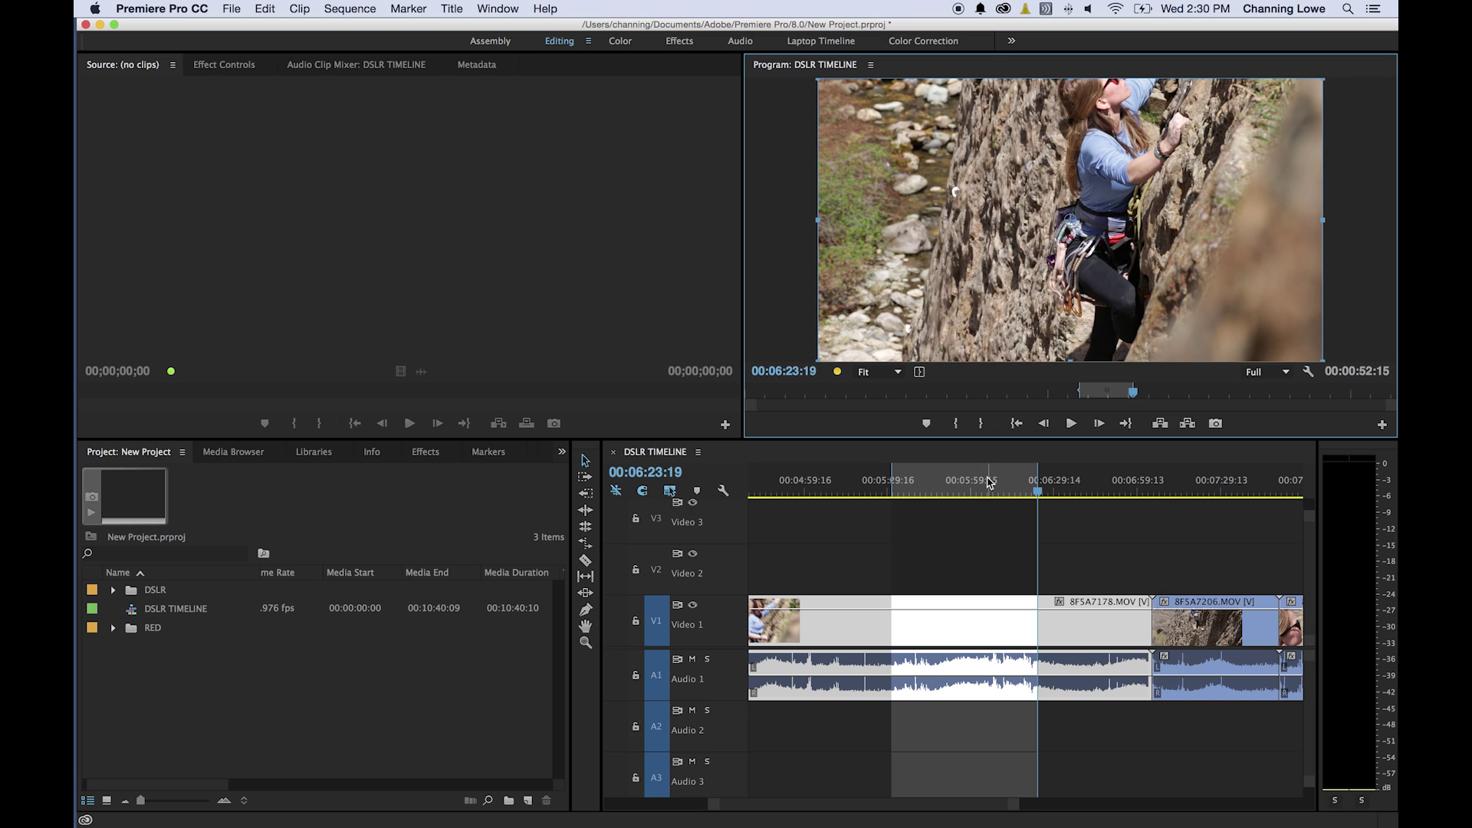
drag(989, 481, 1029, 493)
Step: Mark a new range ending at 00:06:20:07 and jump back and forth between its in and out points
key(i)
key(o)
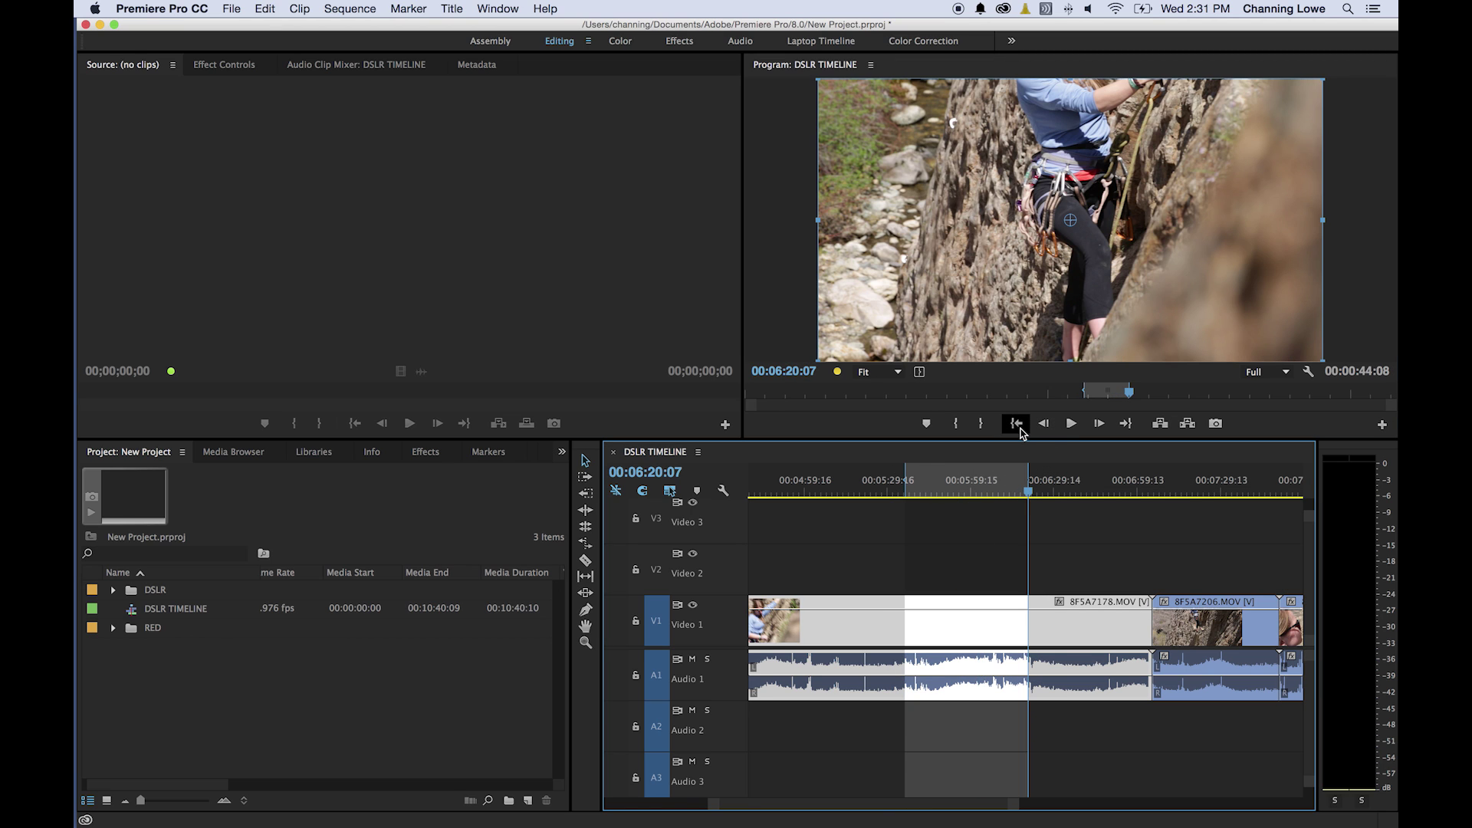
click(1017, 424)
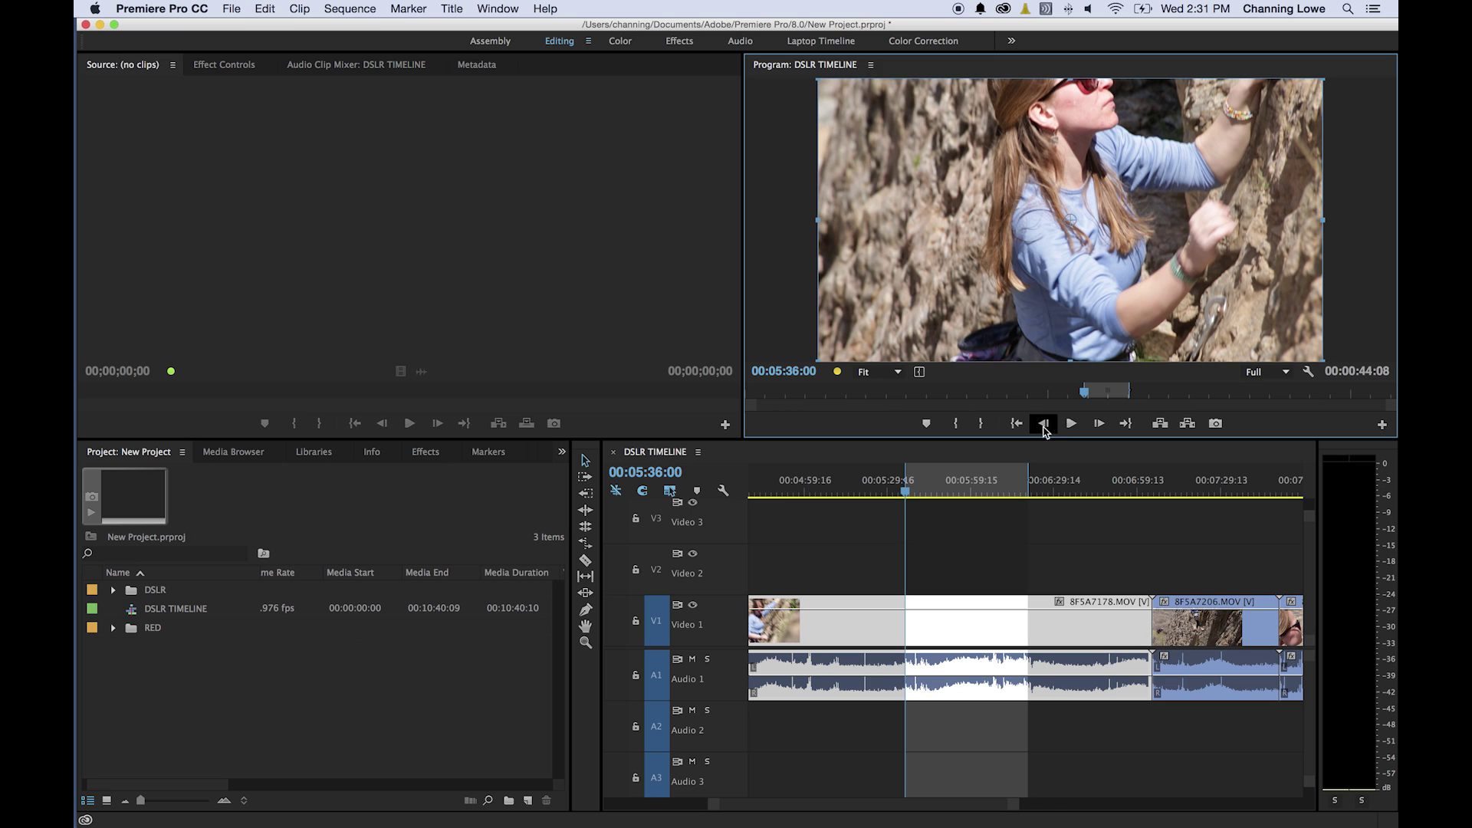
click(1124, 424)
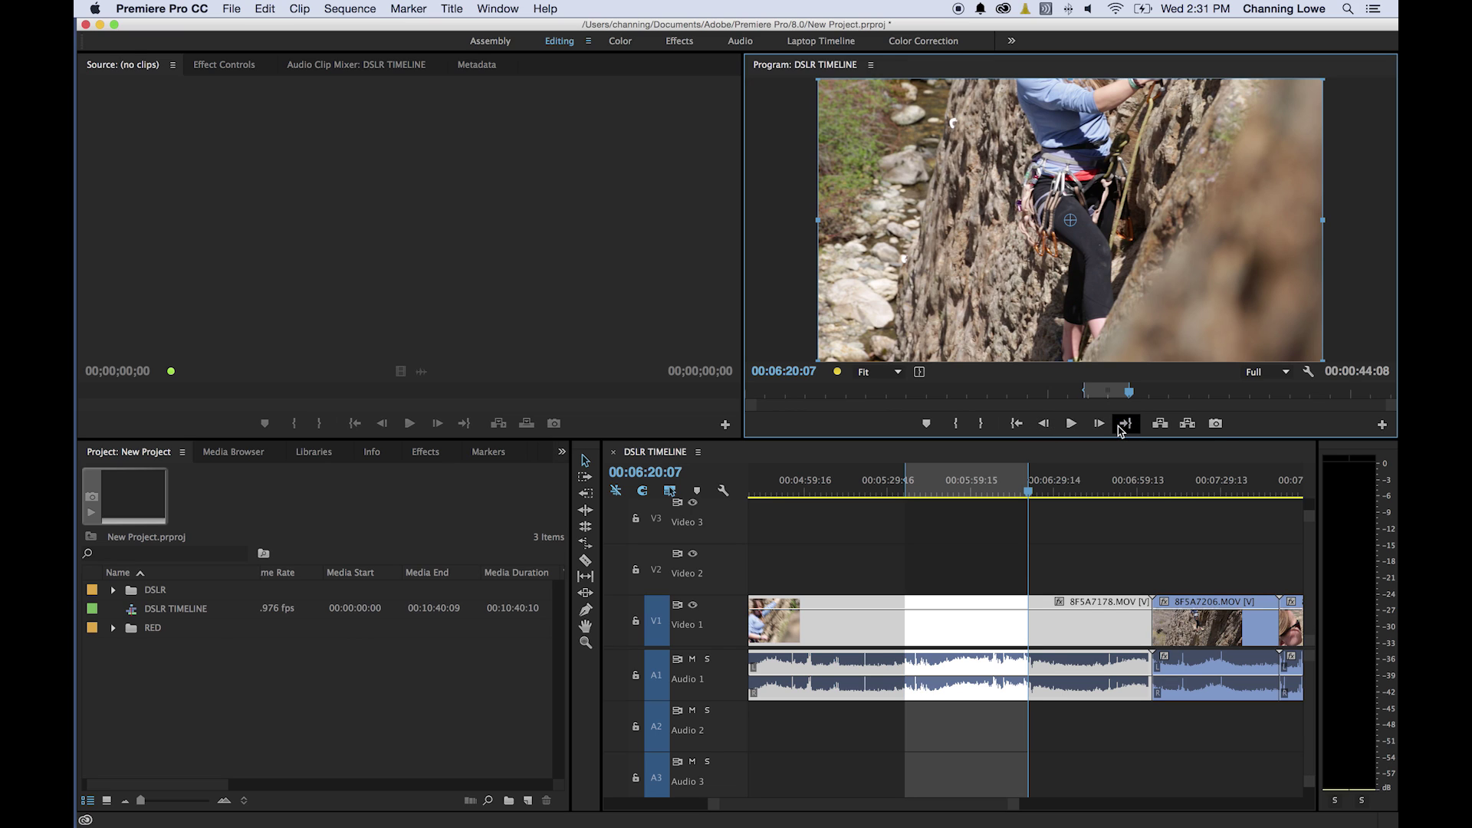
click(1017, 424)
click(1125, 424)
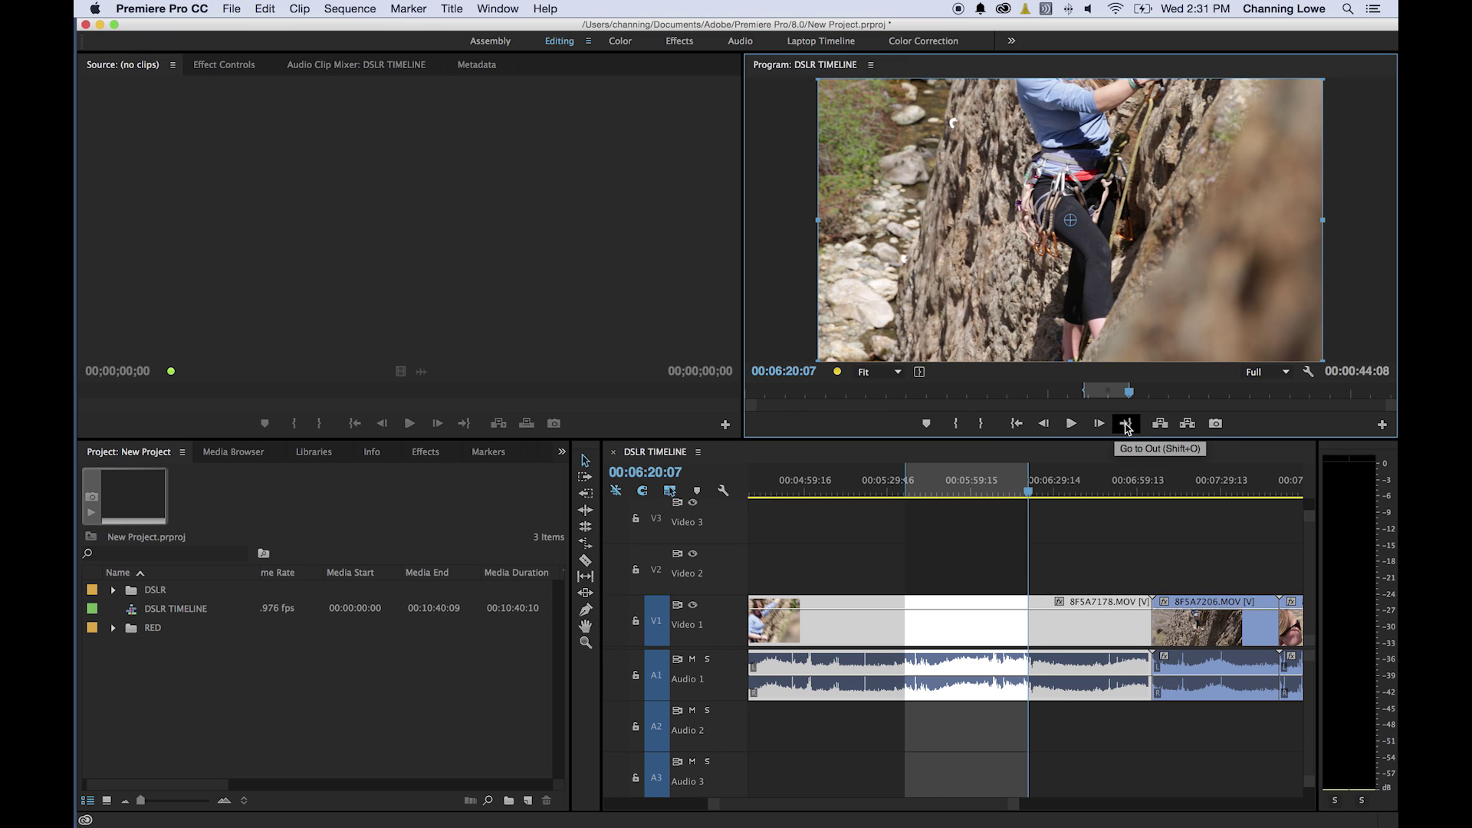
Step: From 00:06:12:15, jump to the in and out points with Shift+I and Shift+O, then briefly play
click(1007, 489)
key(shift+i)
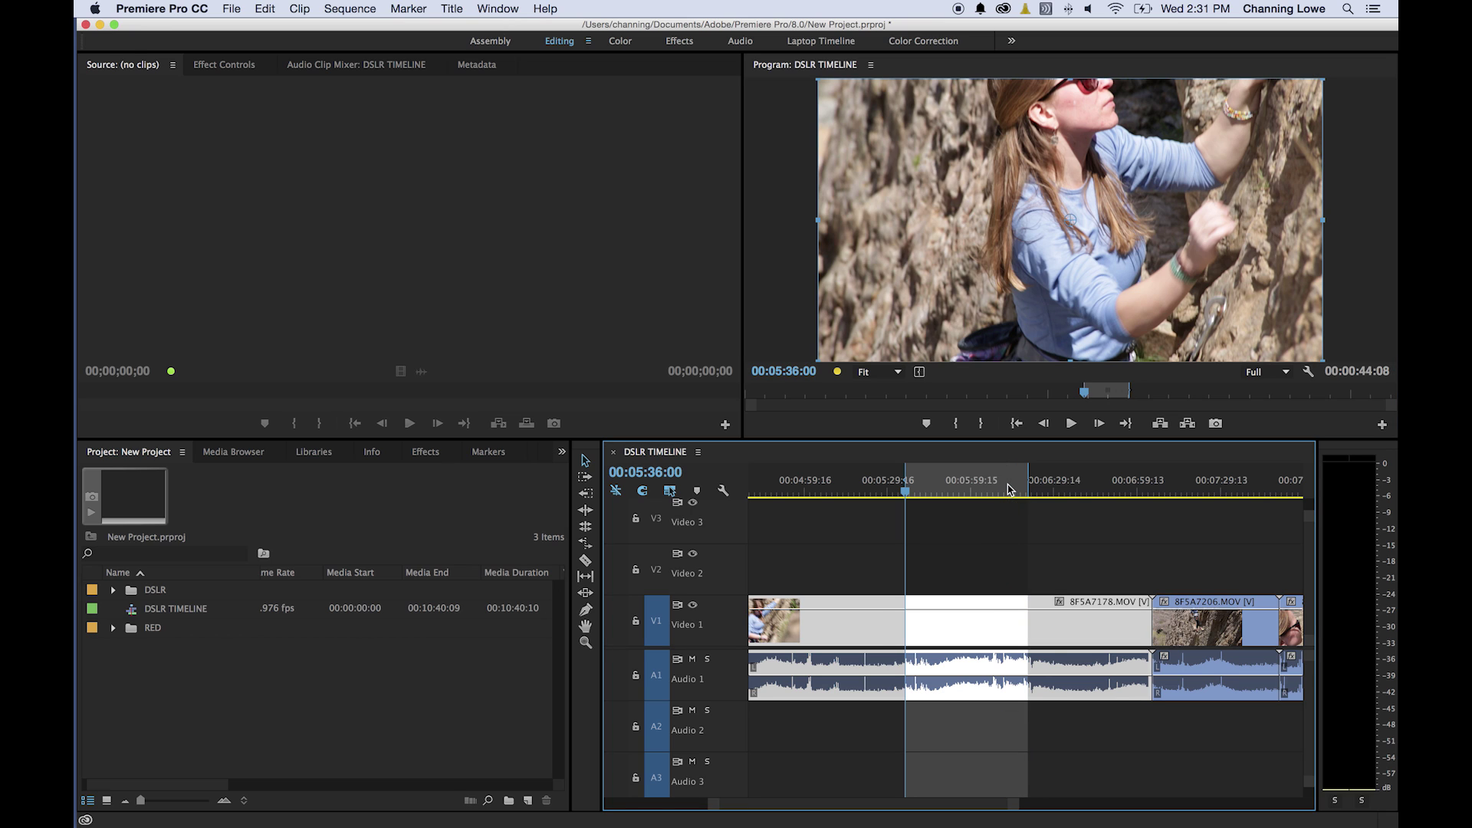
key(shift+o)
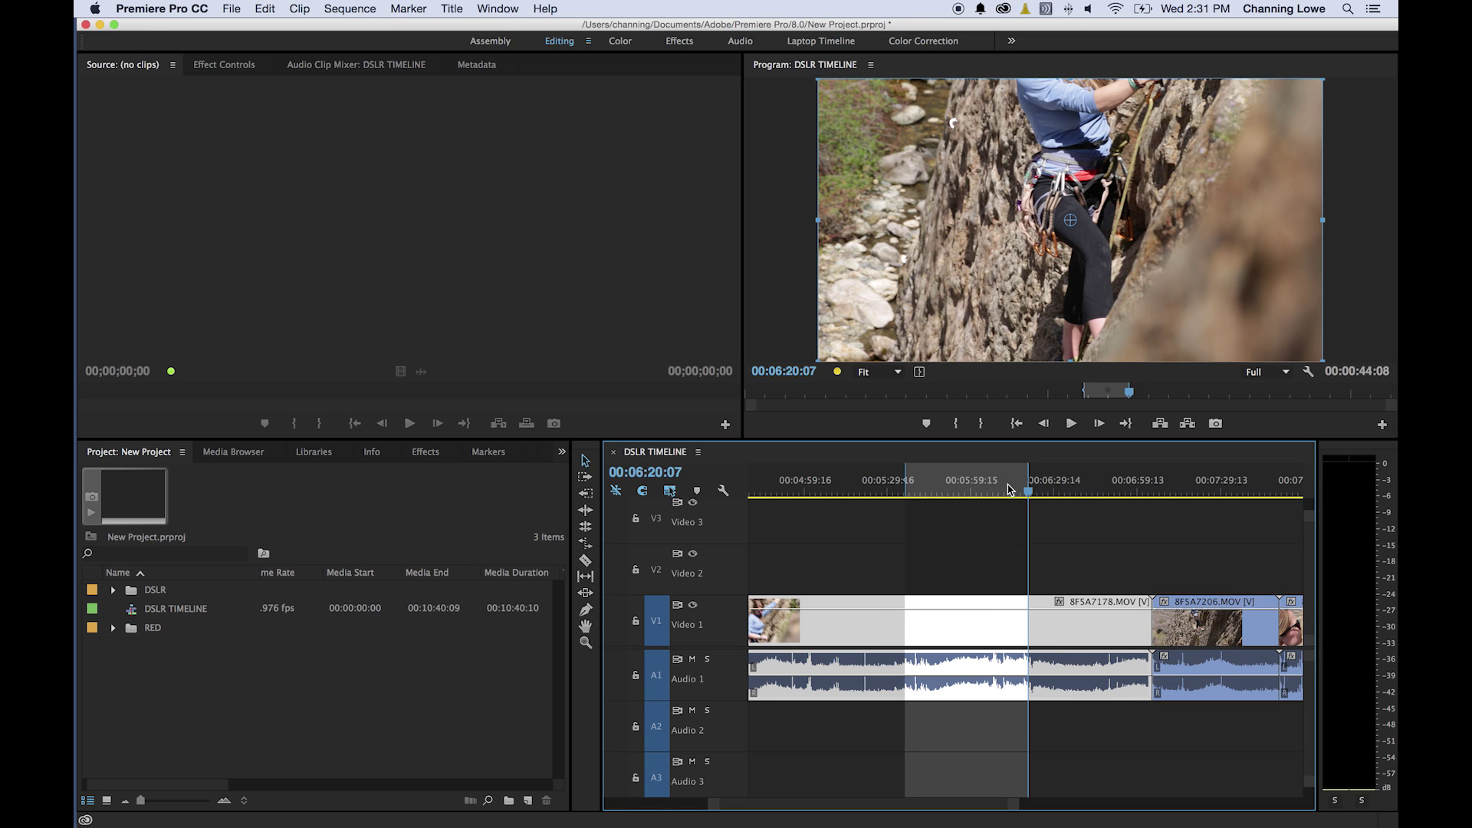
key(space)
Step: Step back two frames and forward three, then park inside the range and play forward slowly
click(1043, 423)
click(1043, 428)
click(1043, 428)
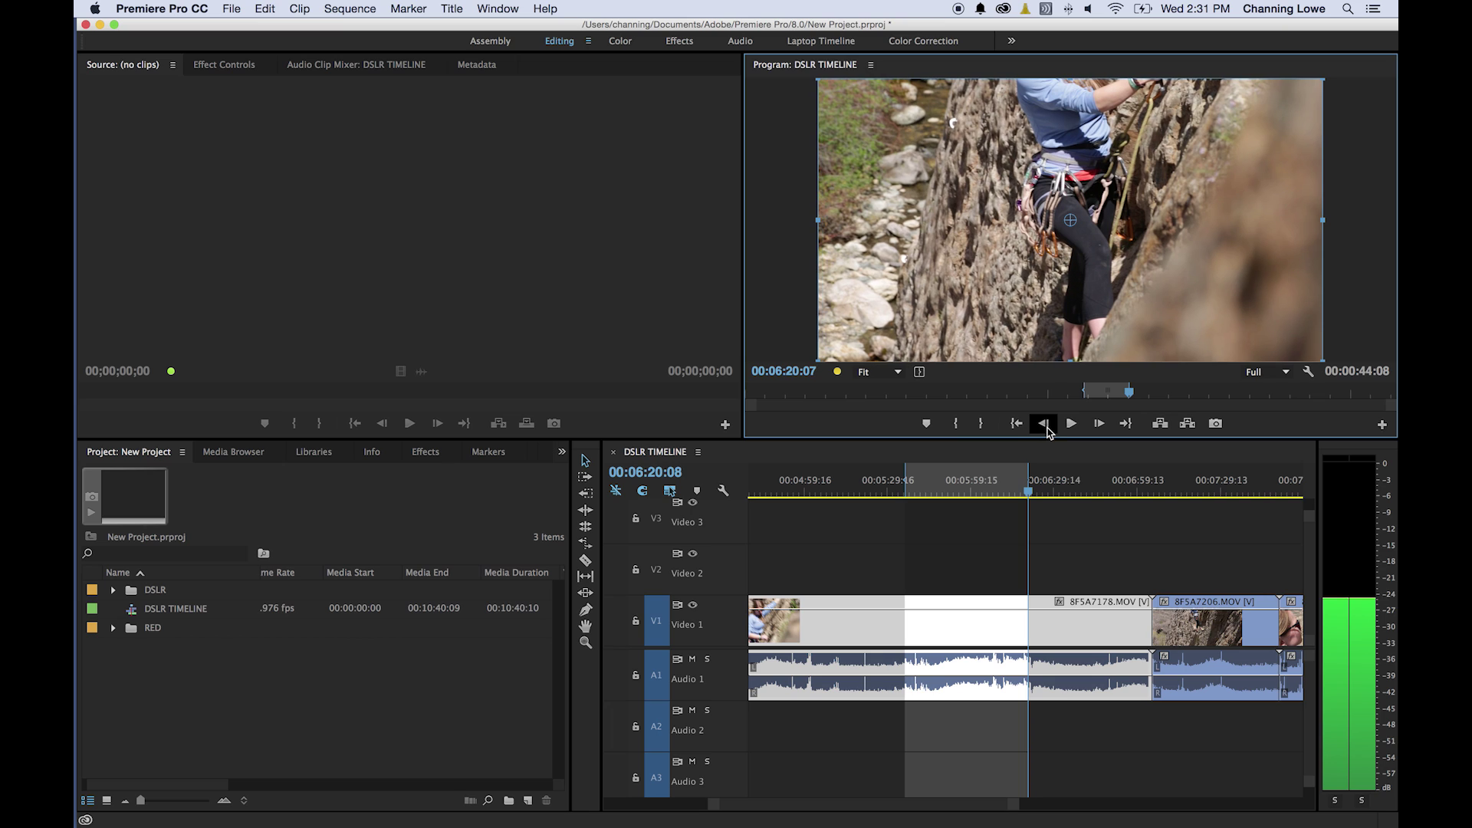
click(1095, 428)
click(1095, 427)
click(1095, 428)
click(1095, 428)
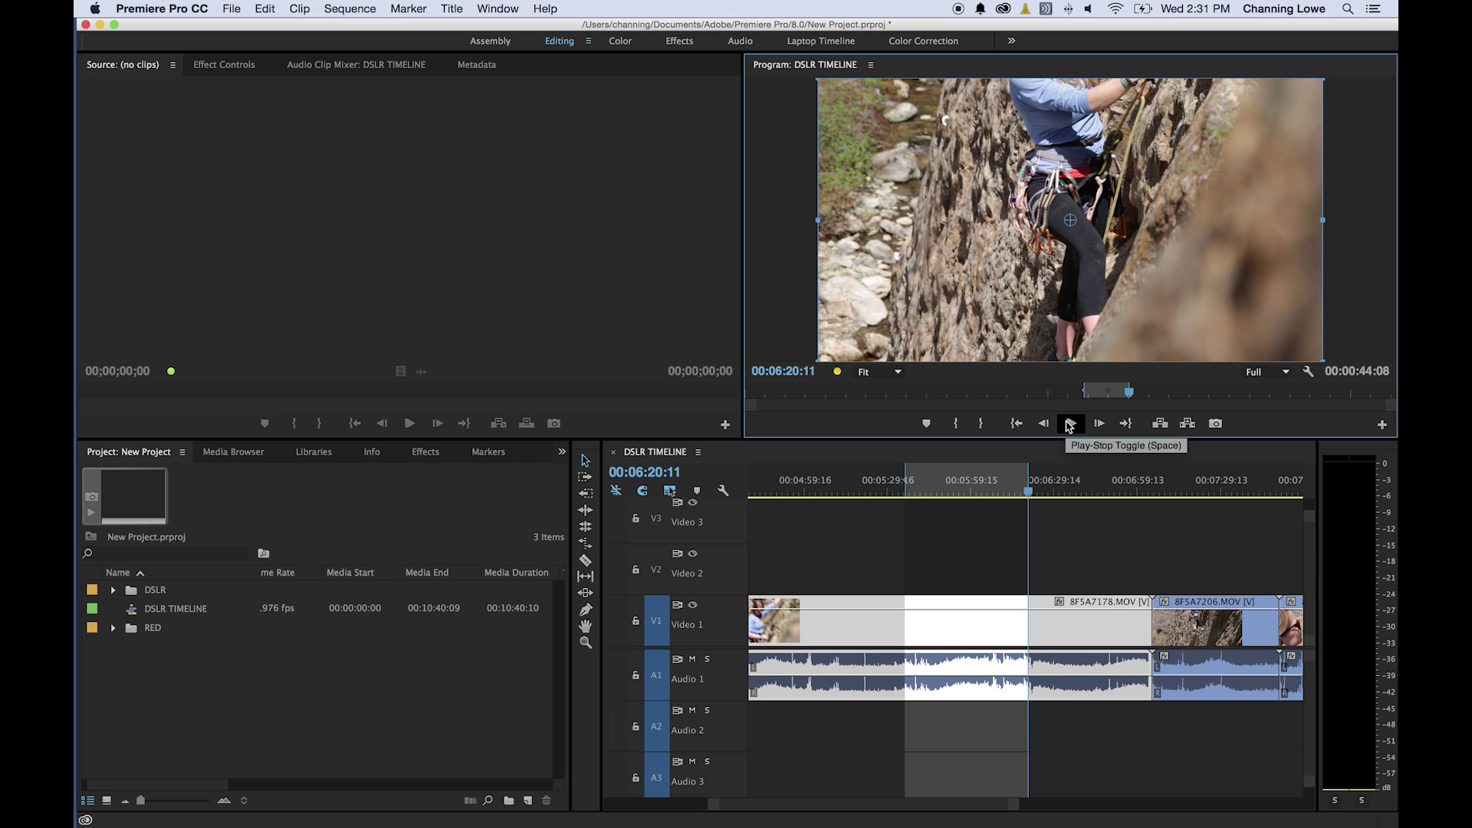
key(Up)
key(Up)
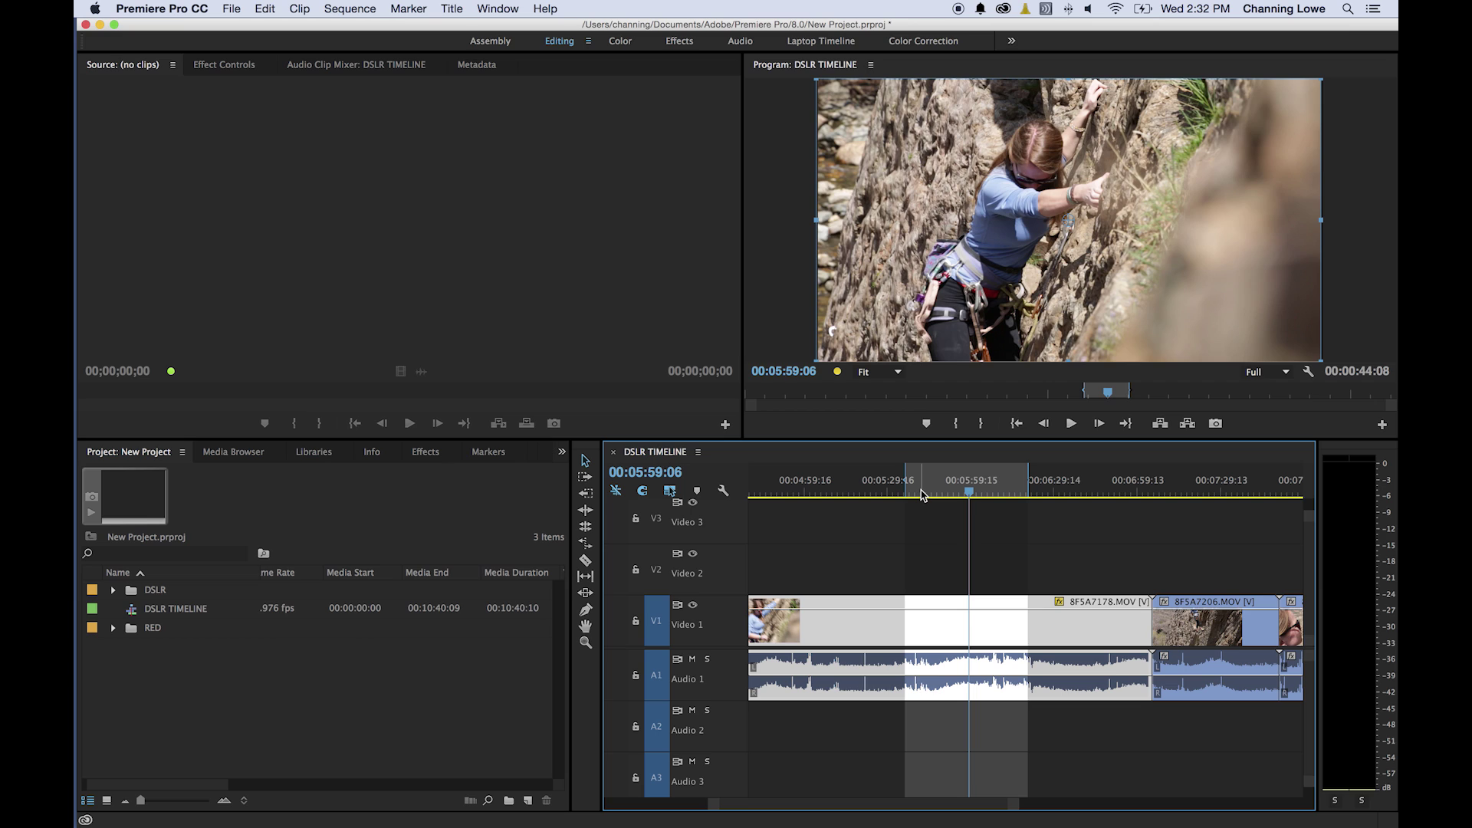
key(shift+l)
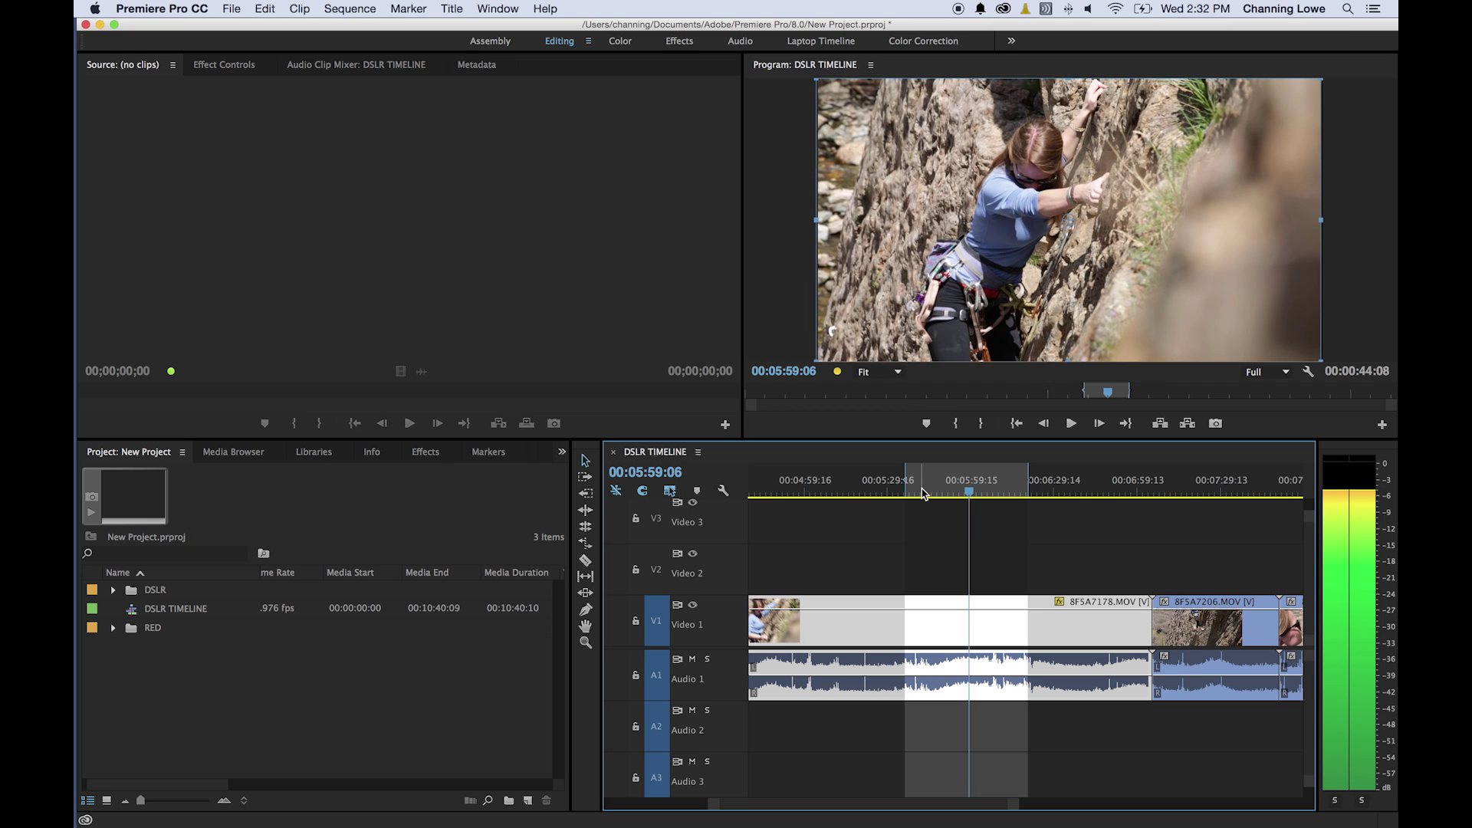
Step: Shuttle the Program monitor slowly backward and forward with Shift+J and Shift+L, then stop
click(793, 258)
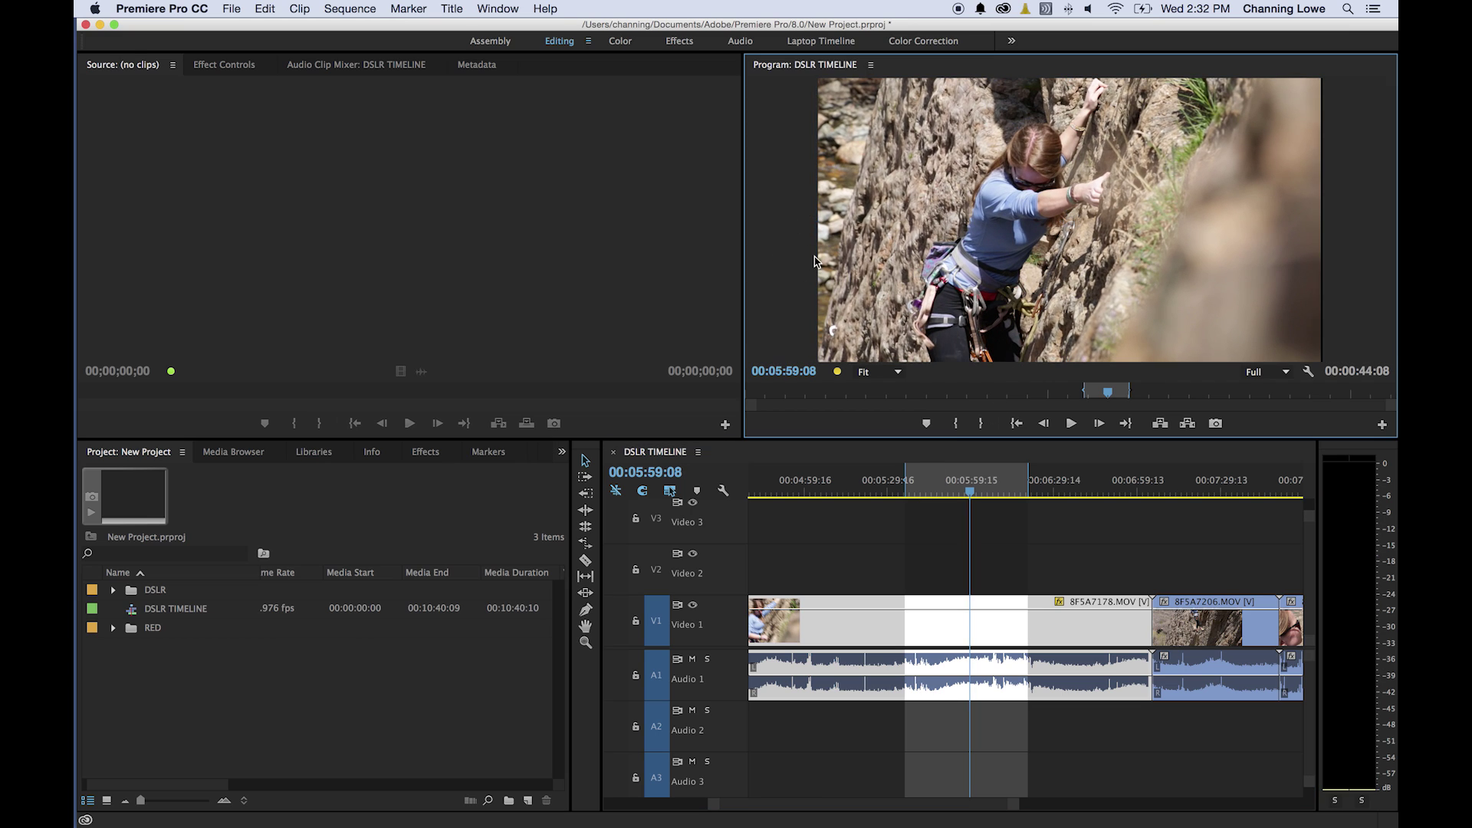
key(shift+j)
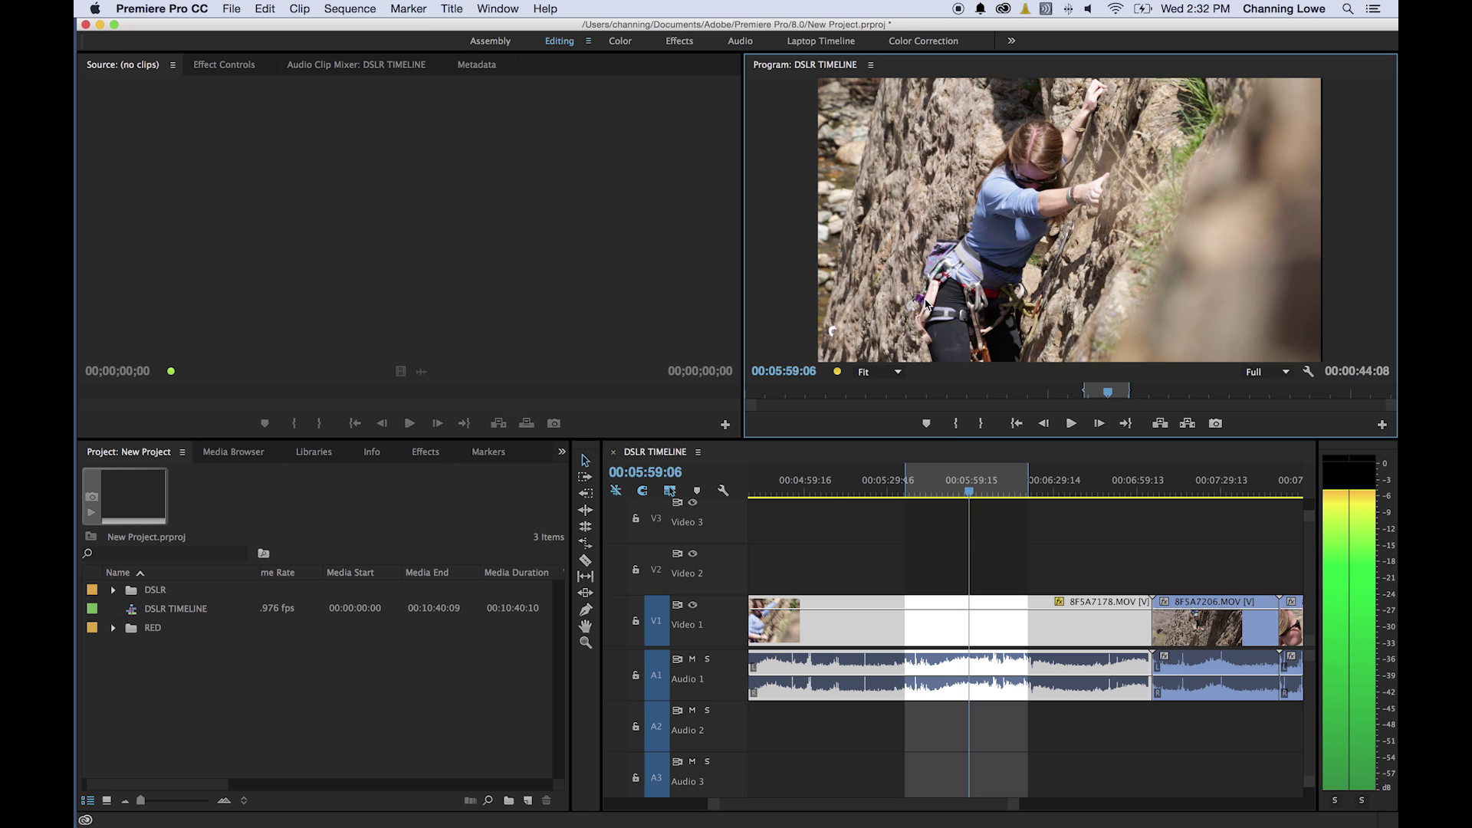
key(shift+l)
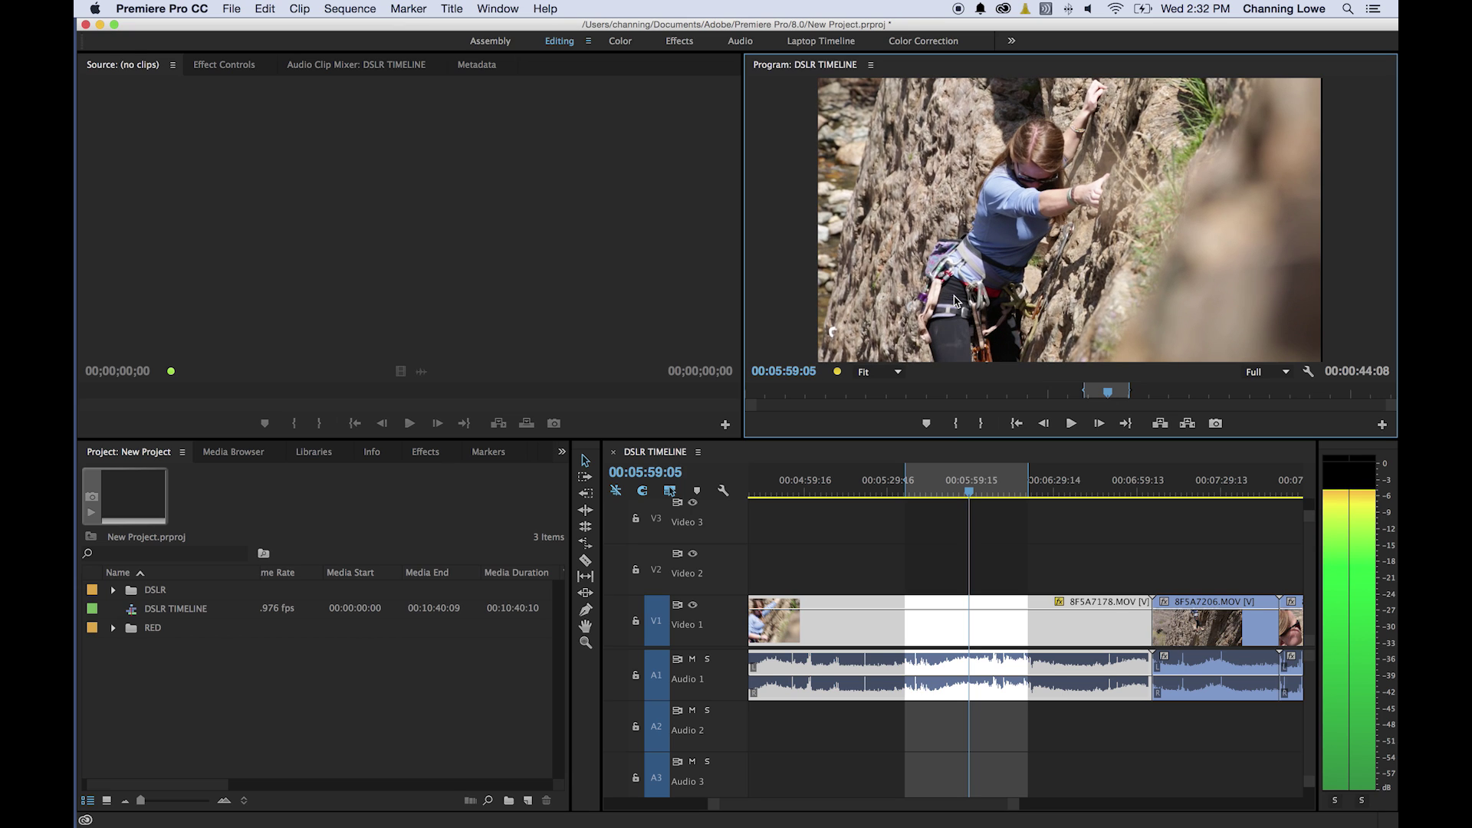
key(Left)
key(Left)
key(Left)
key(Left)
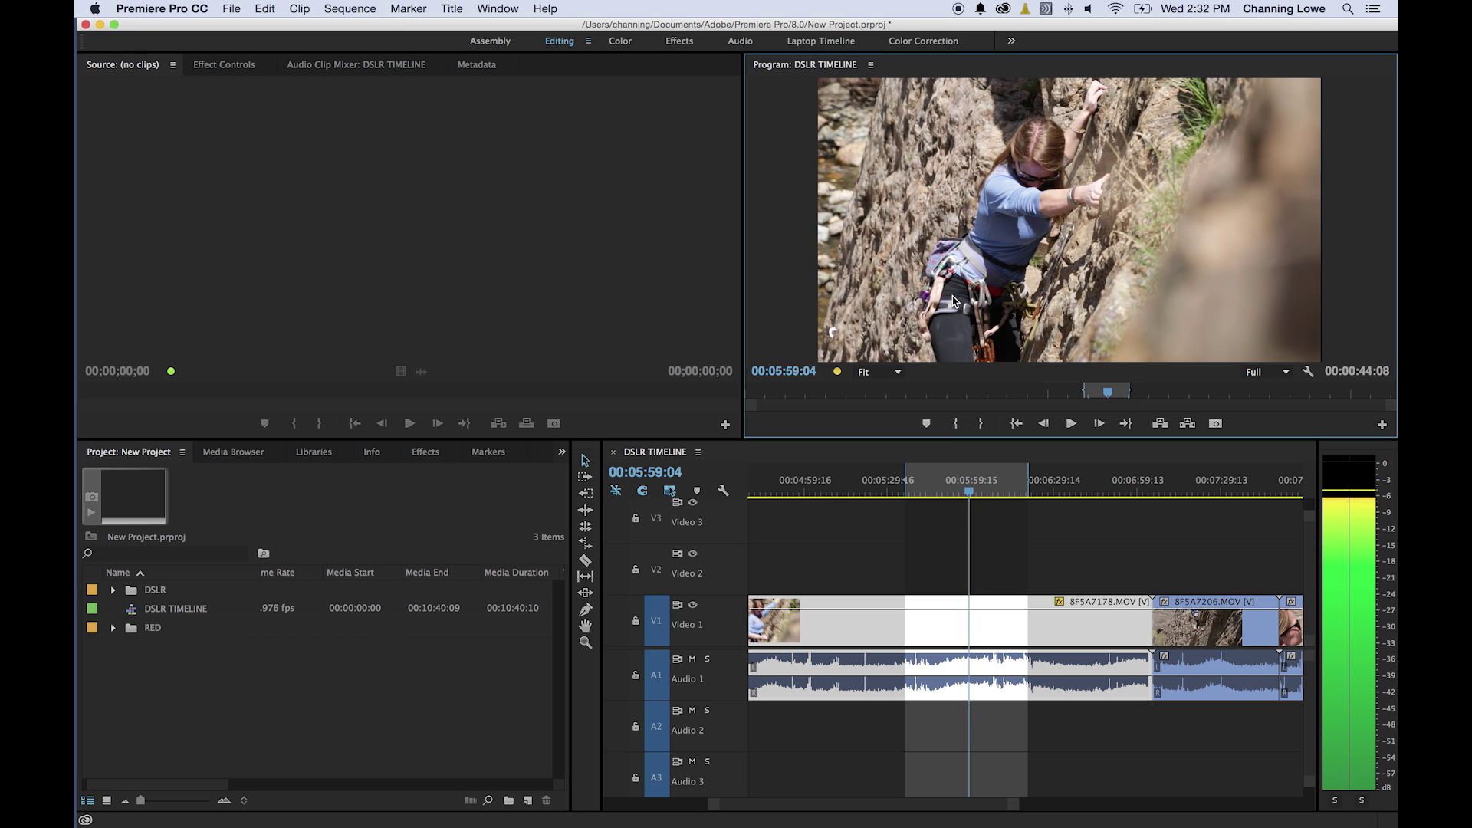
Step: Nudge the 8F5A7178 picture about 24 px left and slightly up, leaving a black right edge
double_click(957, 291)
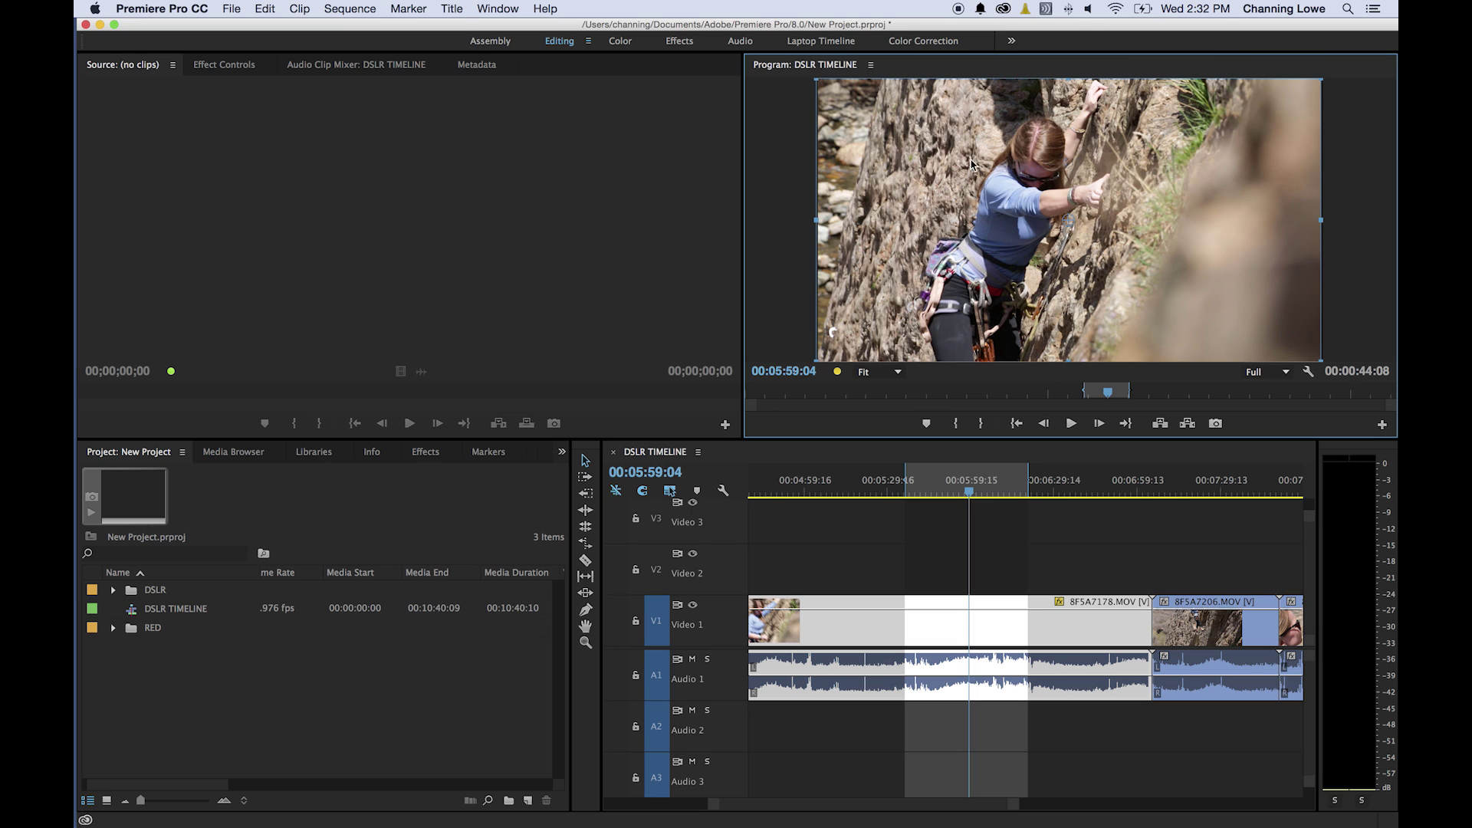
key(Left)
key(Left)
key(Left)
key(Left)
key(Left)
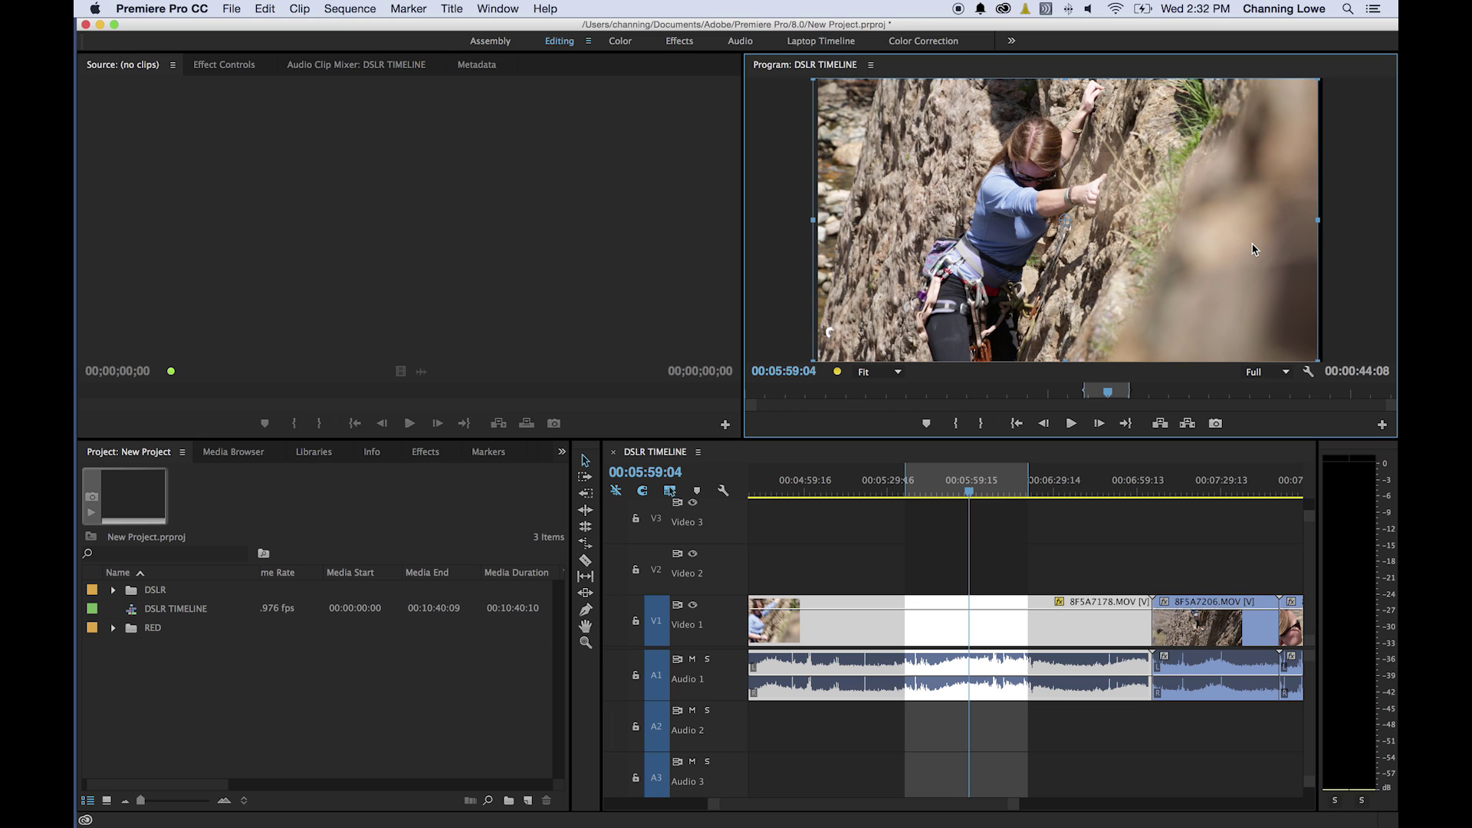
key(Left)
key(Left)
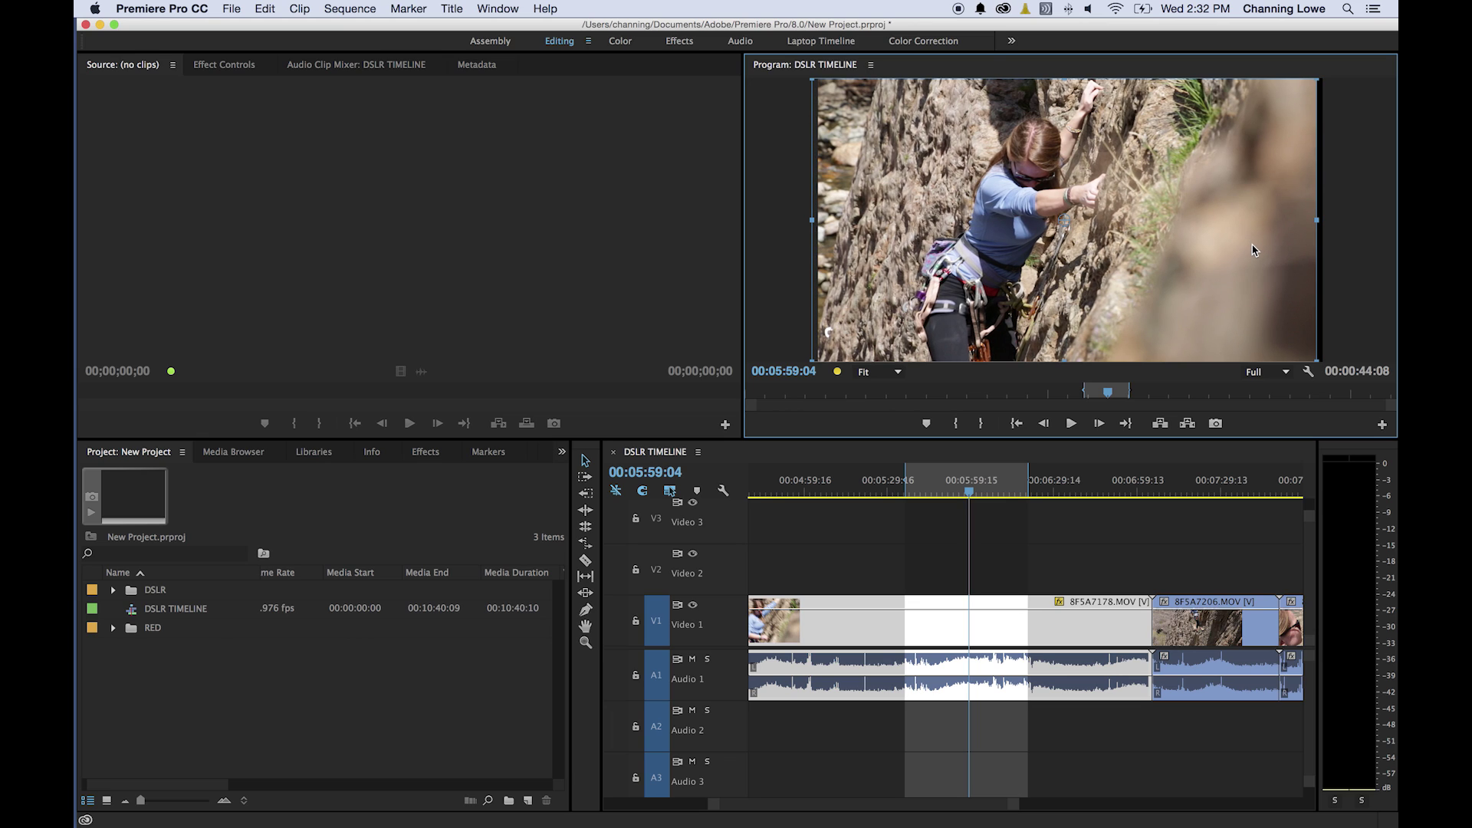
key(Left)
key(Left)
key(Left)
key(Left)
key(Left)
key(Left)
key(Left)
key(Left)
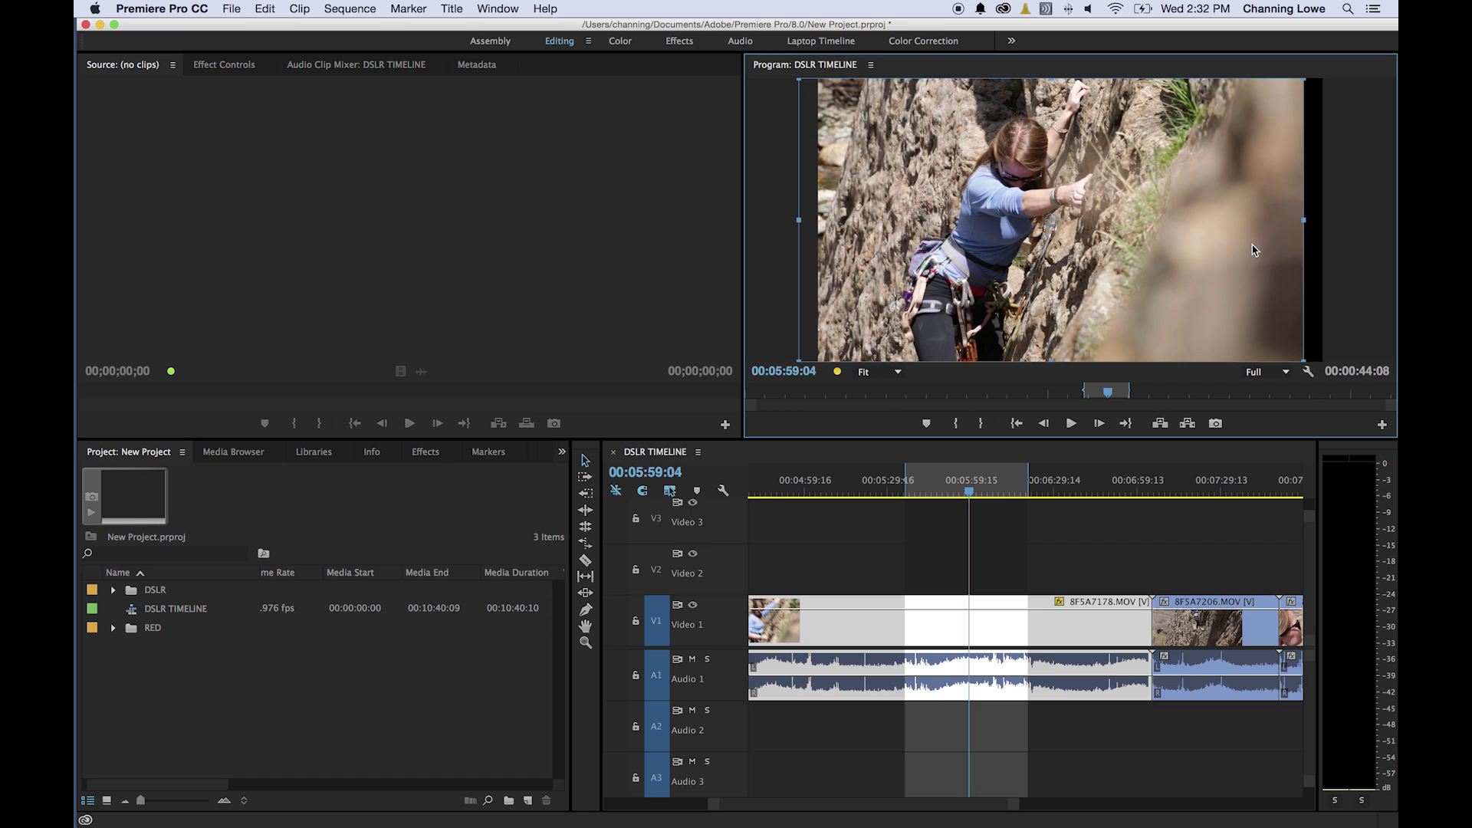
key(Left)
key(Left)
key(Left)
key(Up)
key(Up)
key(Up)
key(Up)
key(Up)
key(Up)
key(Down)
key(Down)
key(Down)
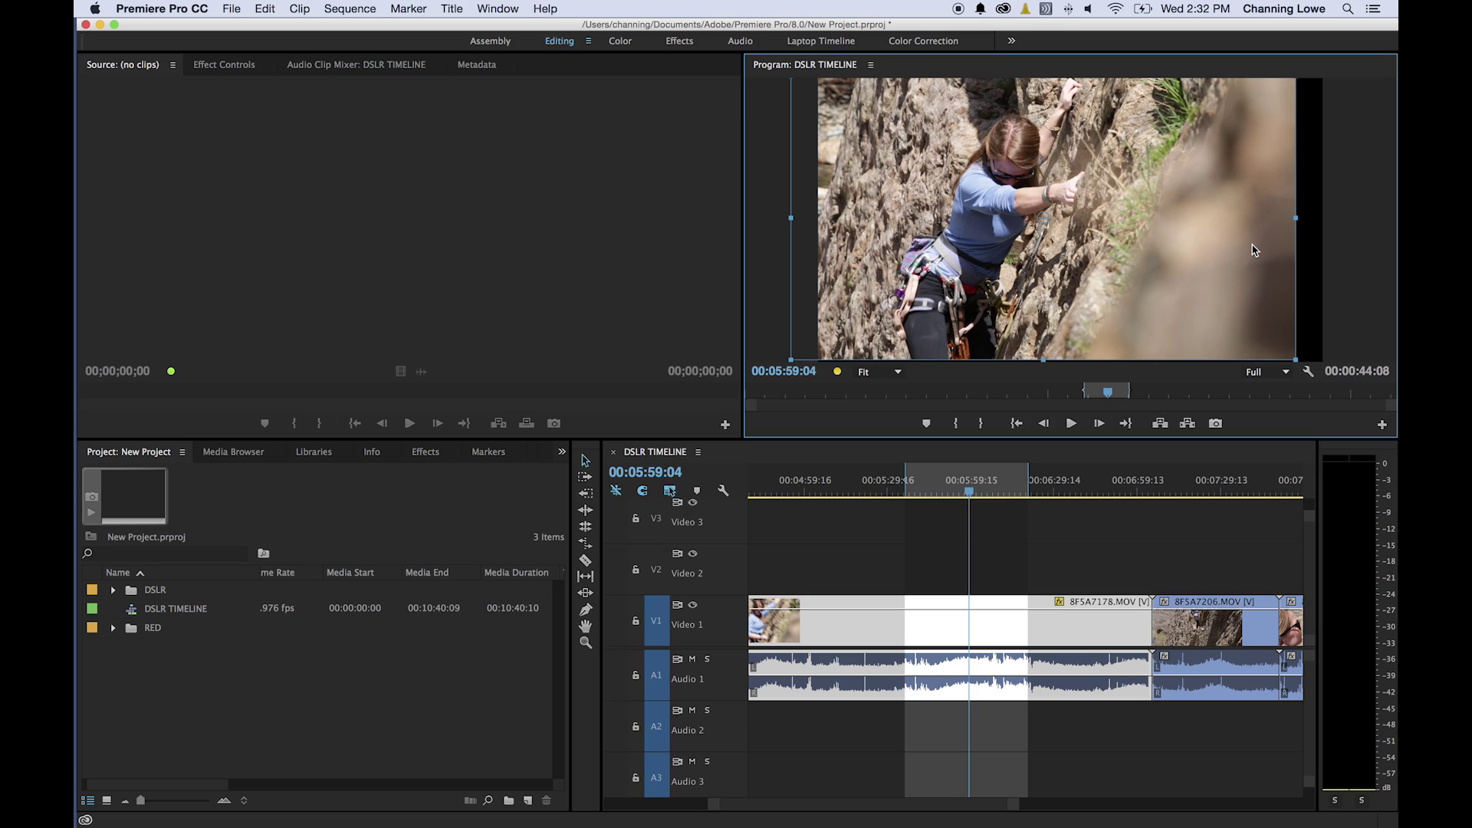
click(1338, 257)
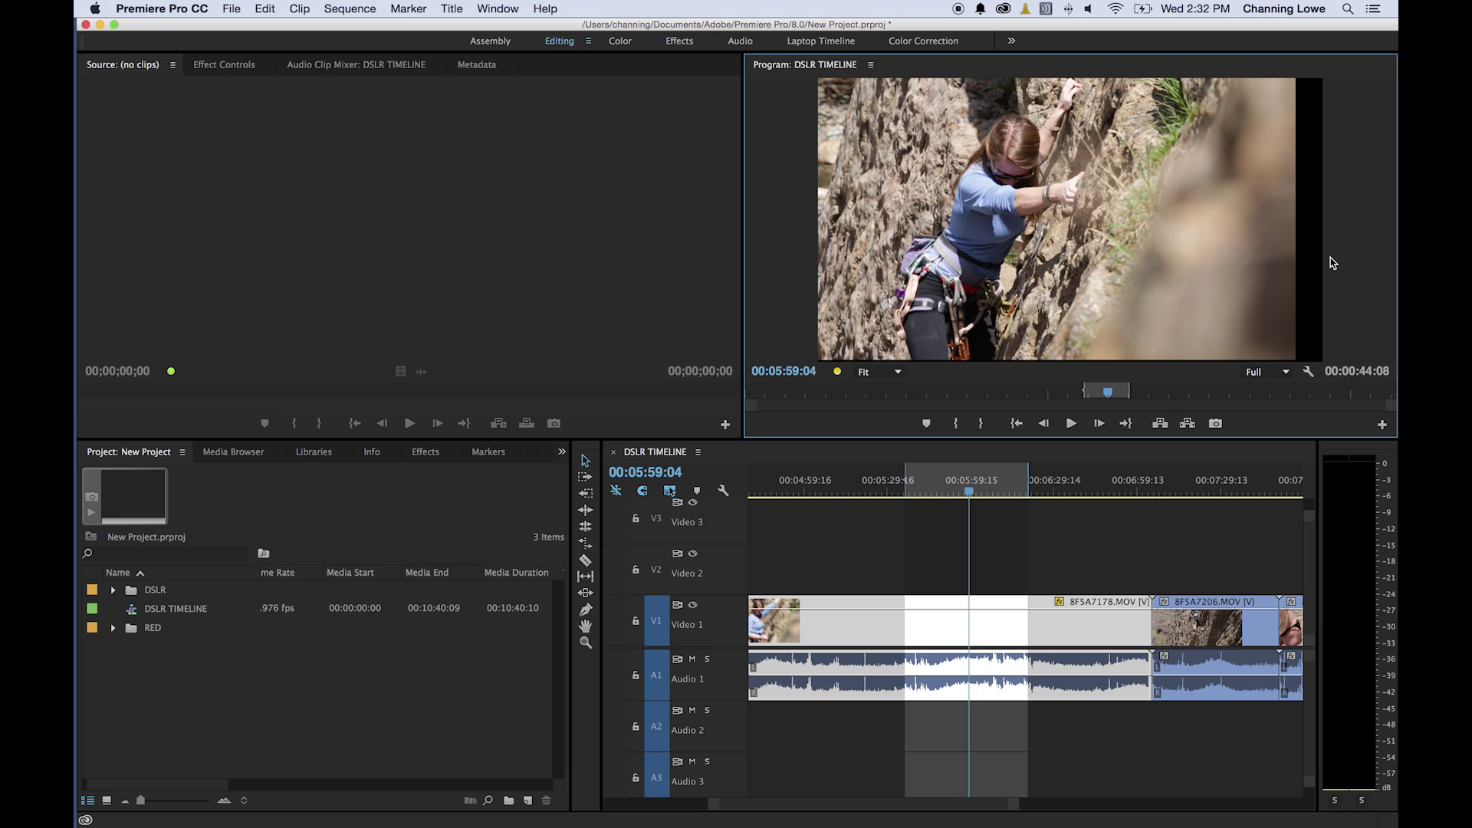
Step: Play, then jump between edit points to land on 00:07:50:18
key(space)
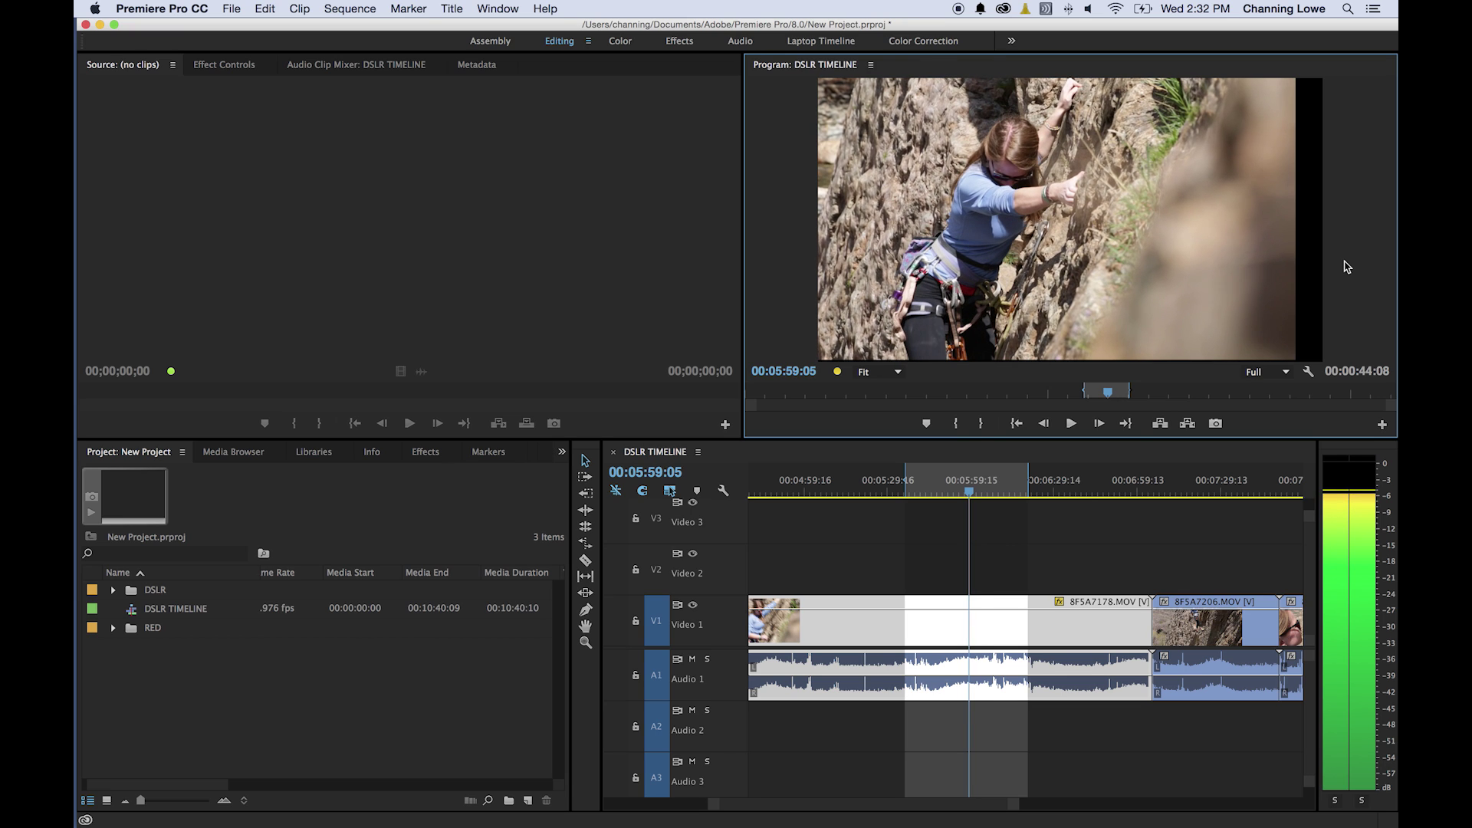
key(Up)
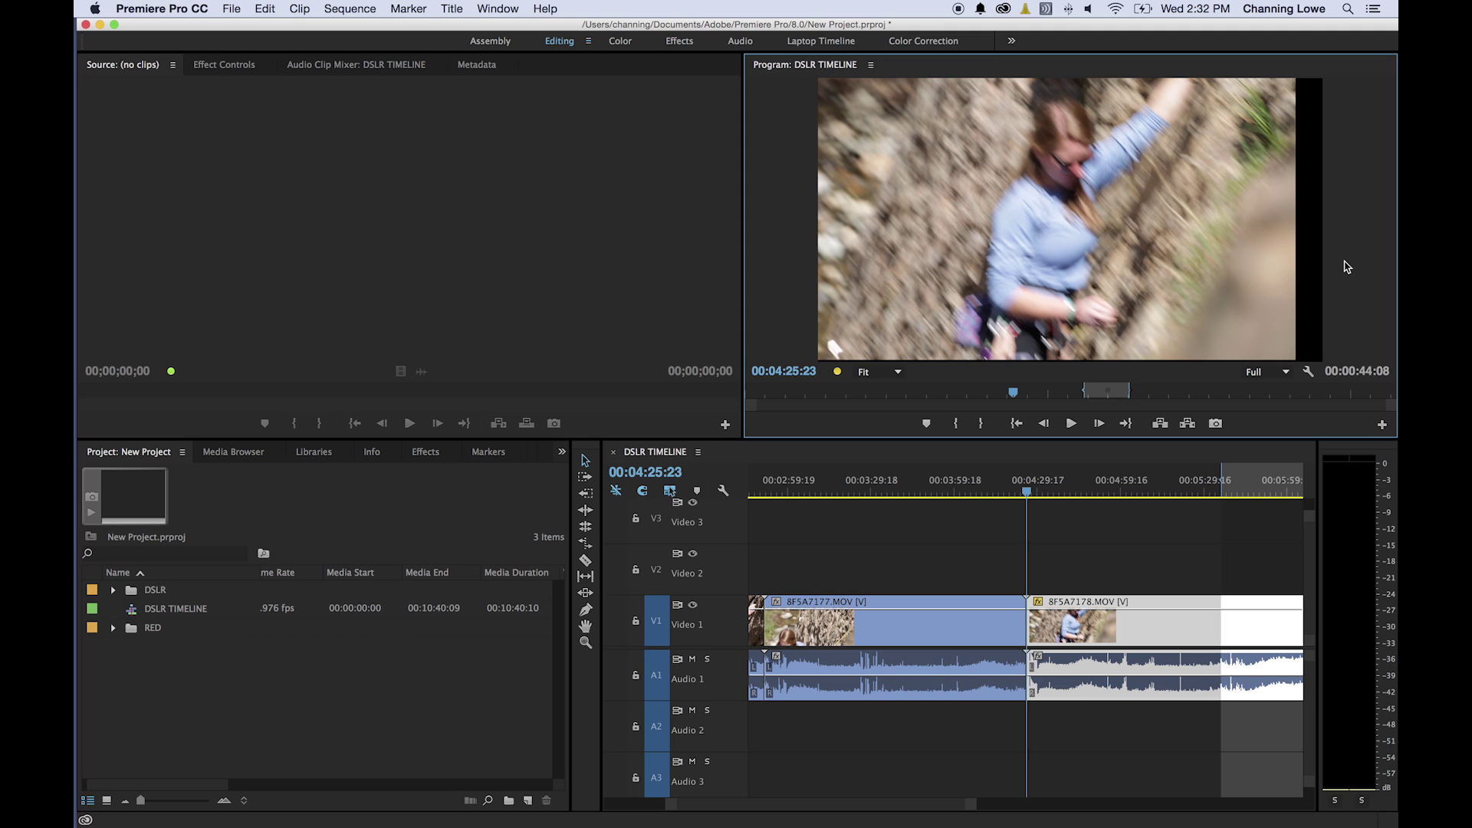
key(Down)
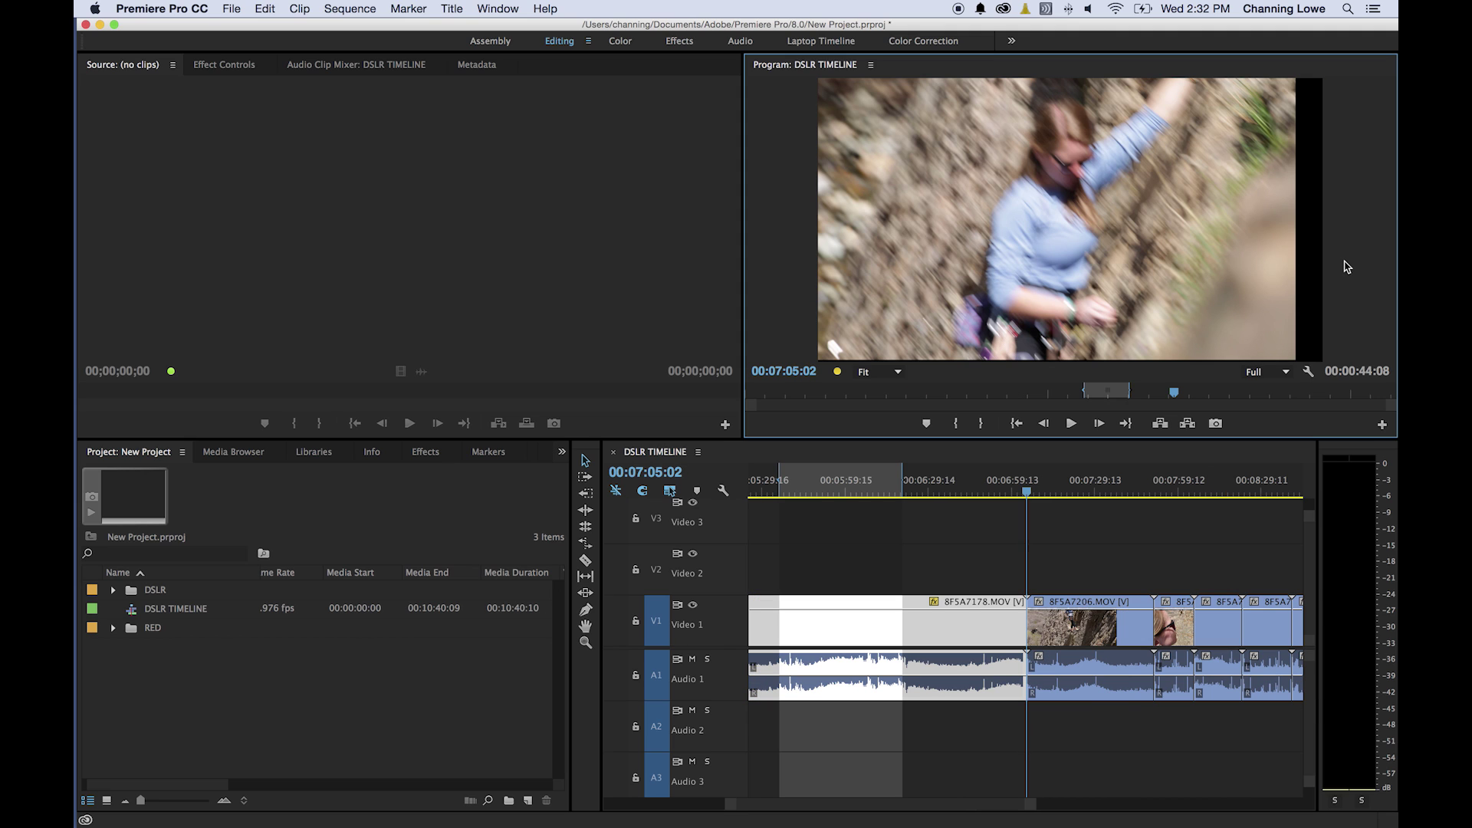
key(Down)
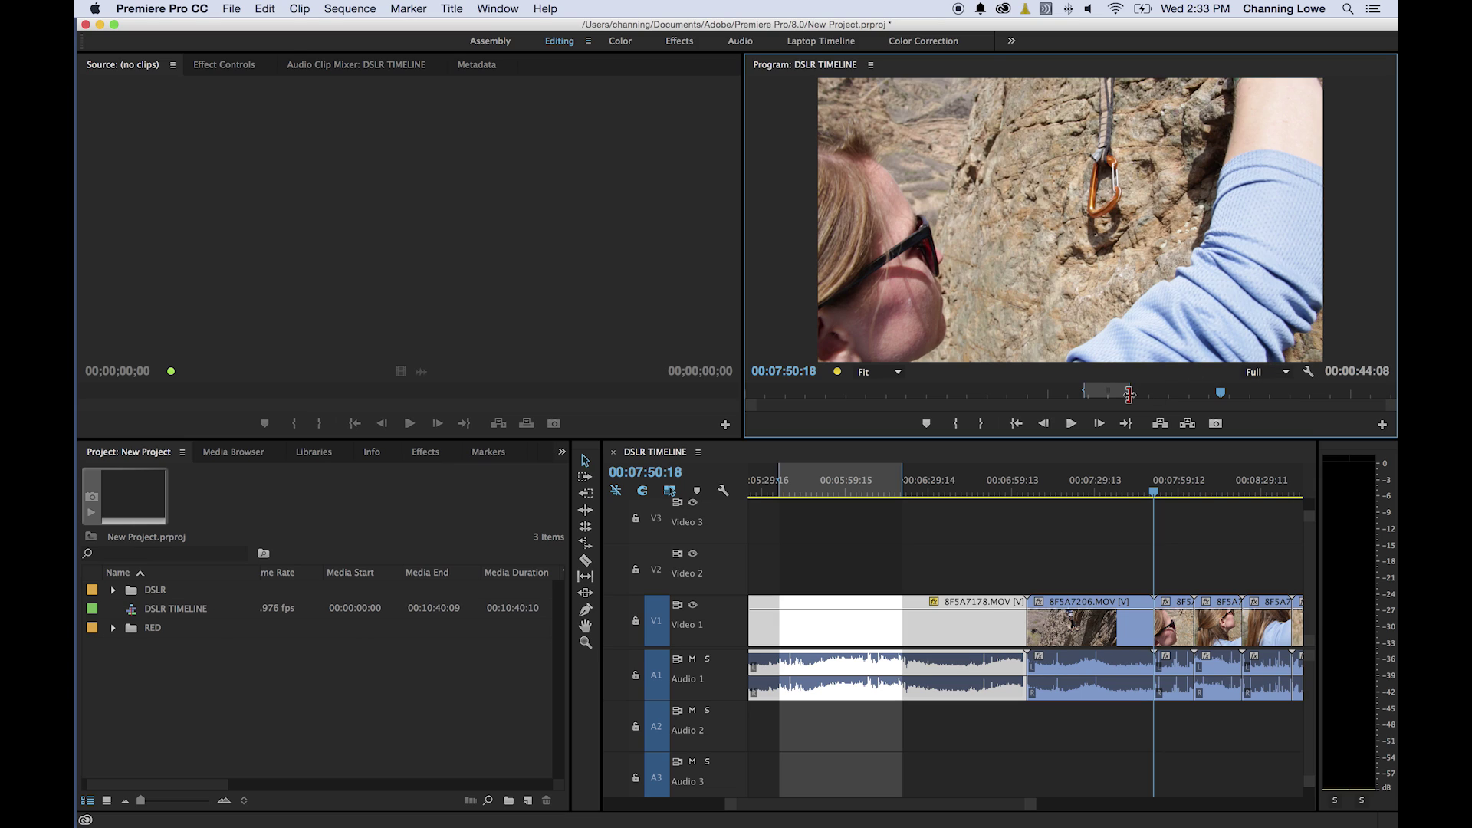
Step: Clear the in and out marks, park the playhead at 00:07:30:05, and select clip 8F5A7206
key(alt+x)
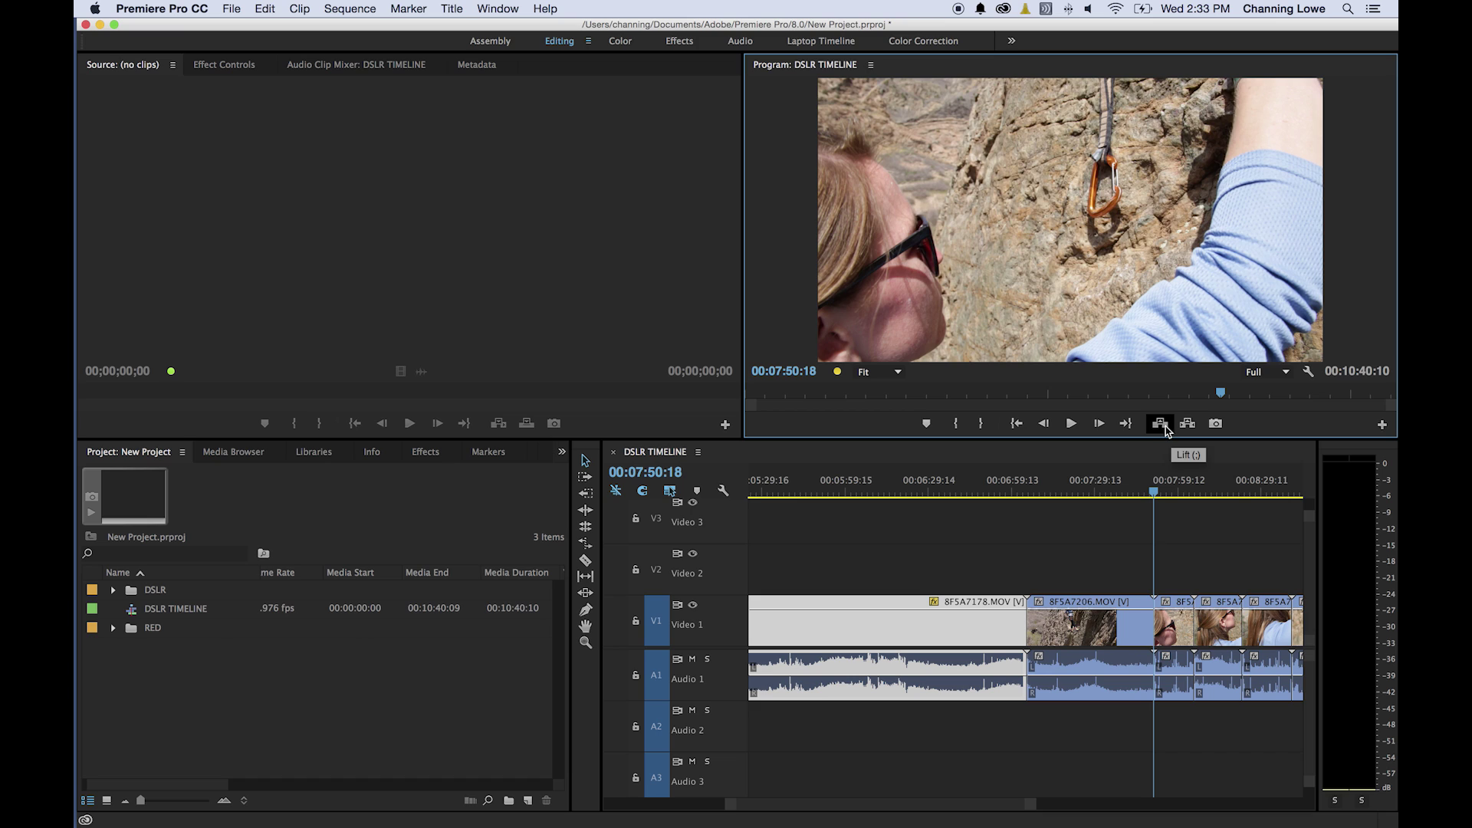
click(1082, 526)
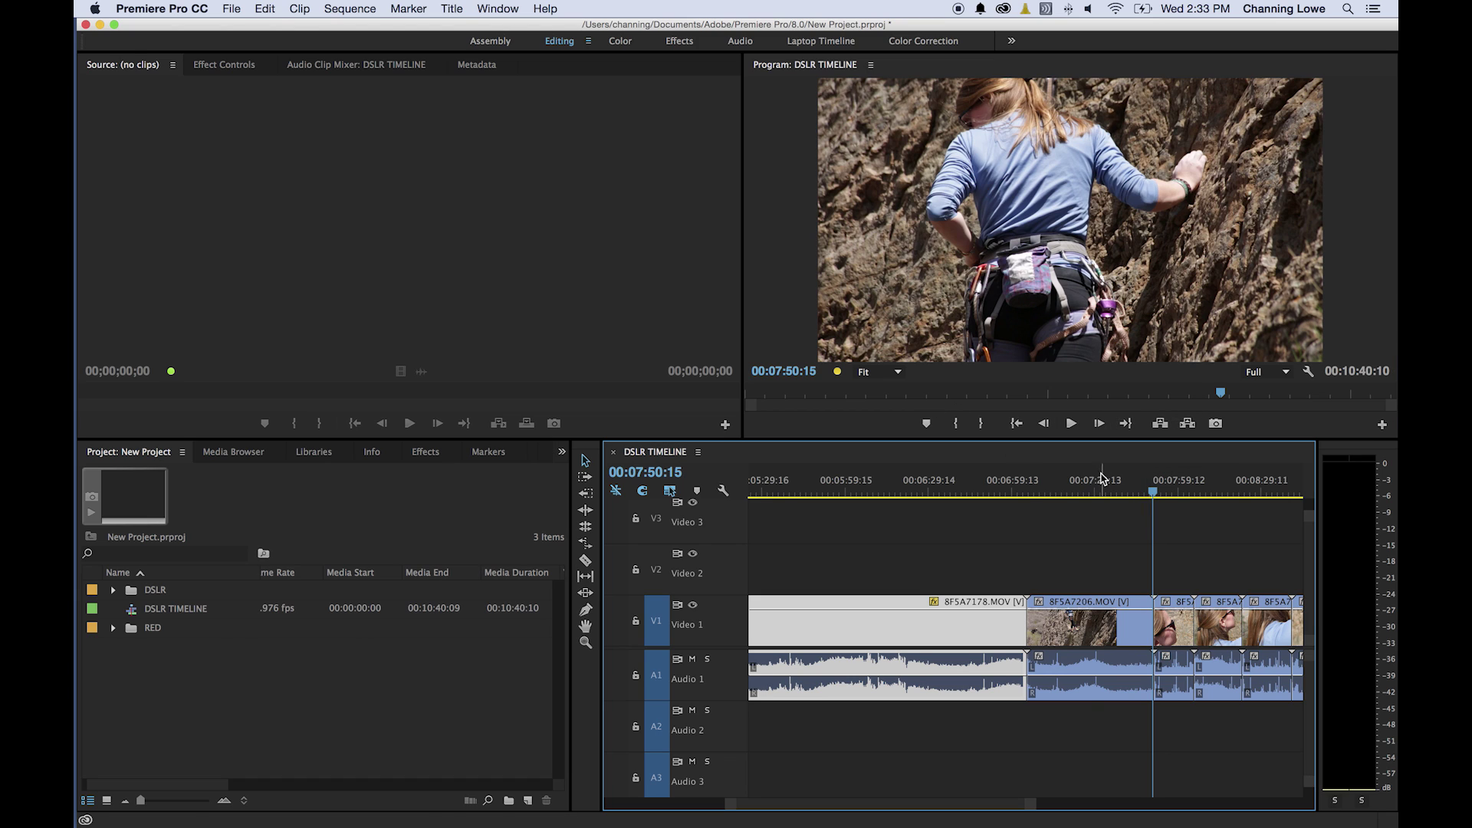
click(1097, 483)
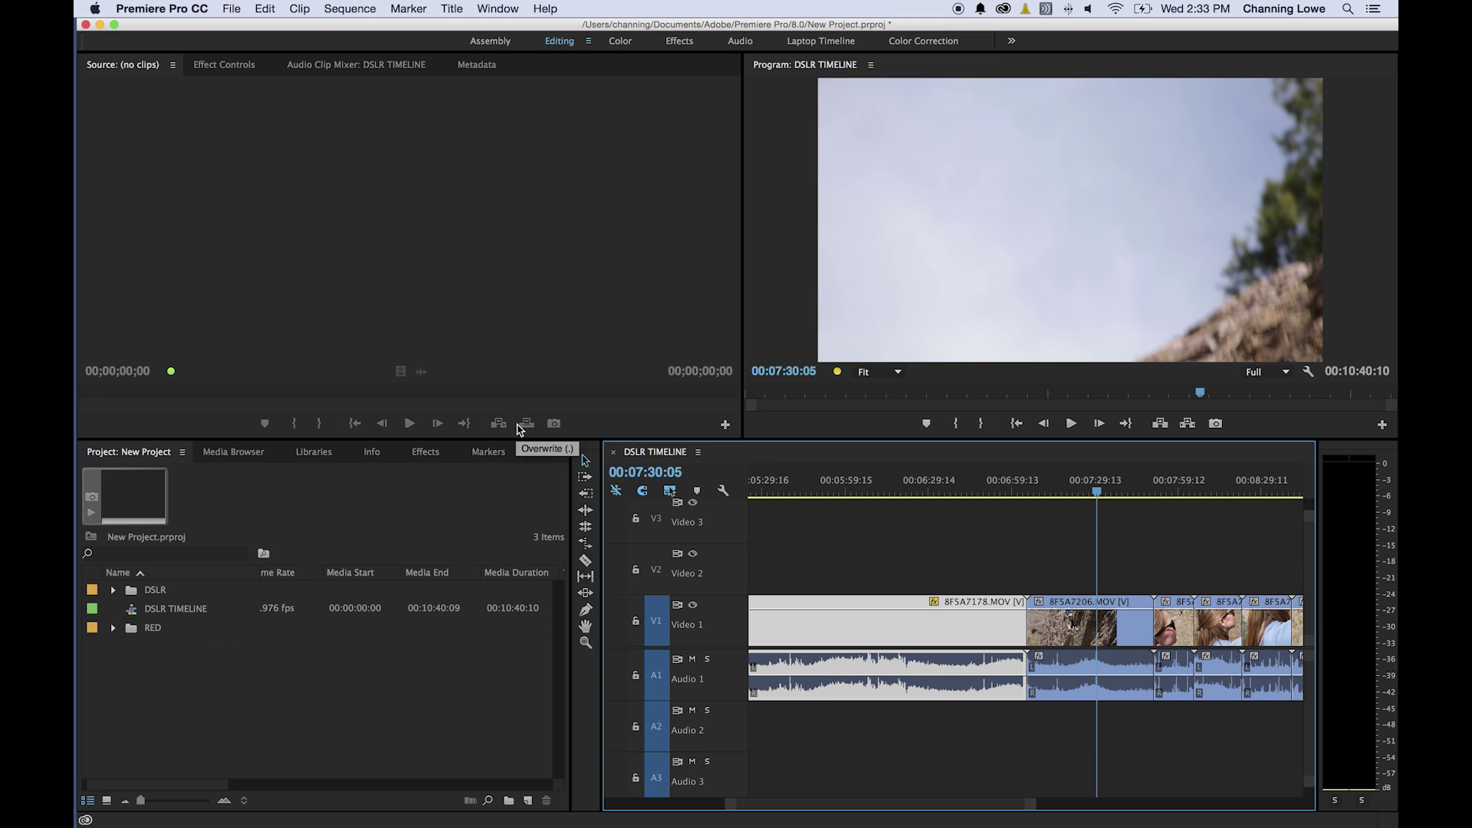
click(1062, 610)
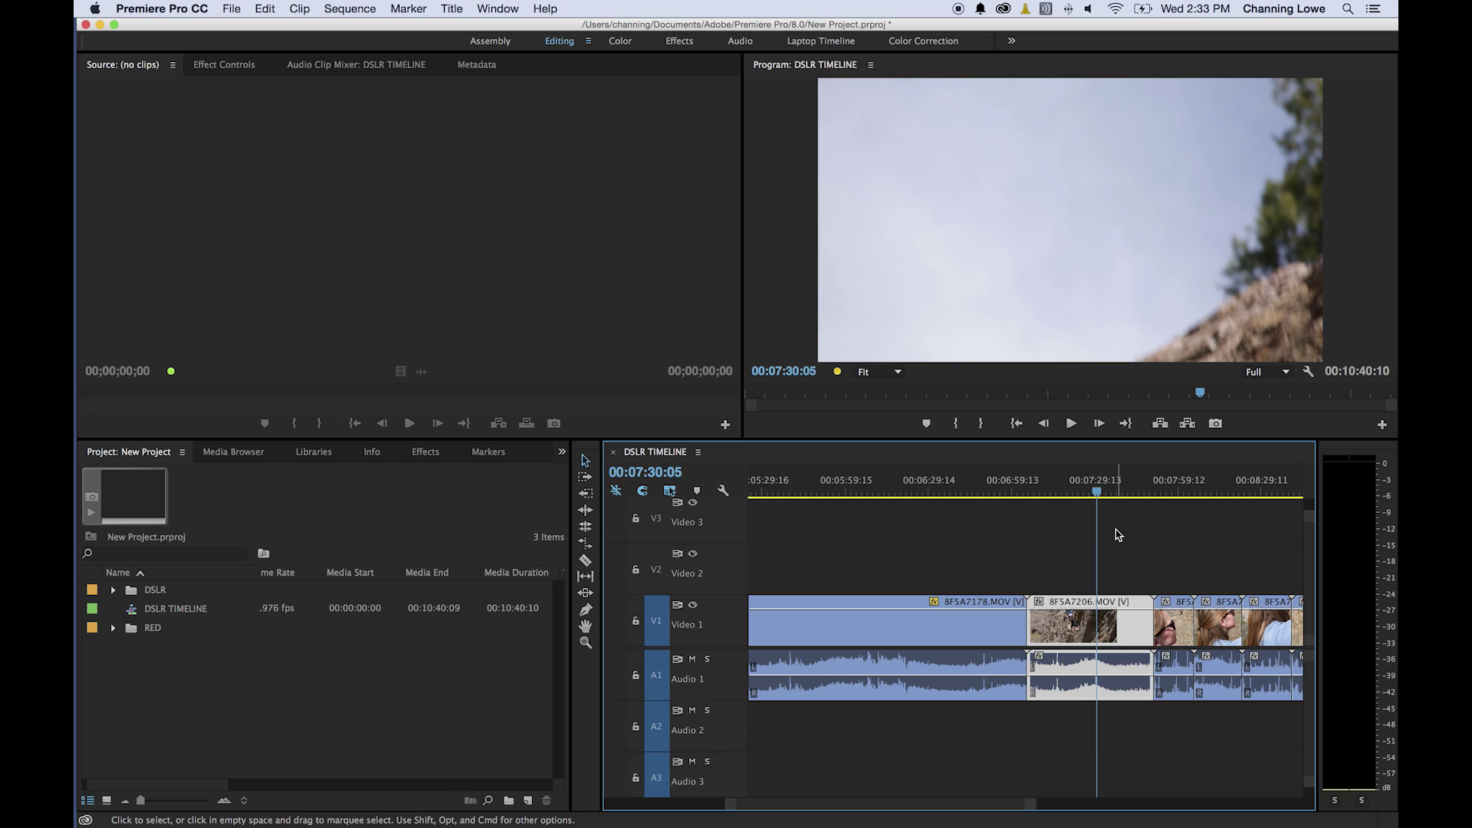
Step: Mark an in point at 00:06:22:01 and an out point at 00:06:56:03
drag(1005, 490, 910, 490)
key(i)
click(1002, 491)
key(o)
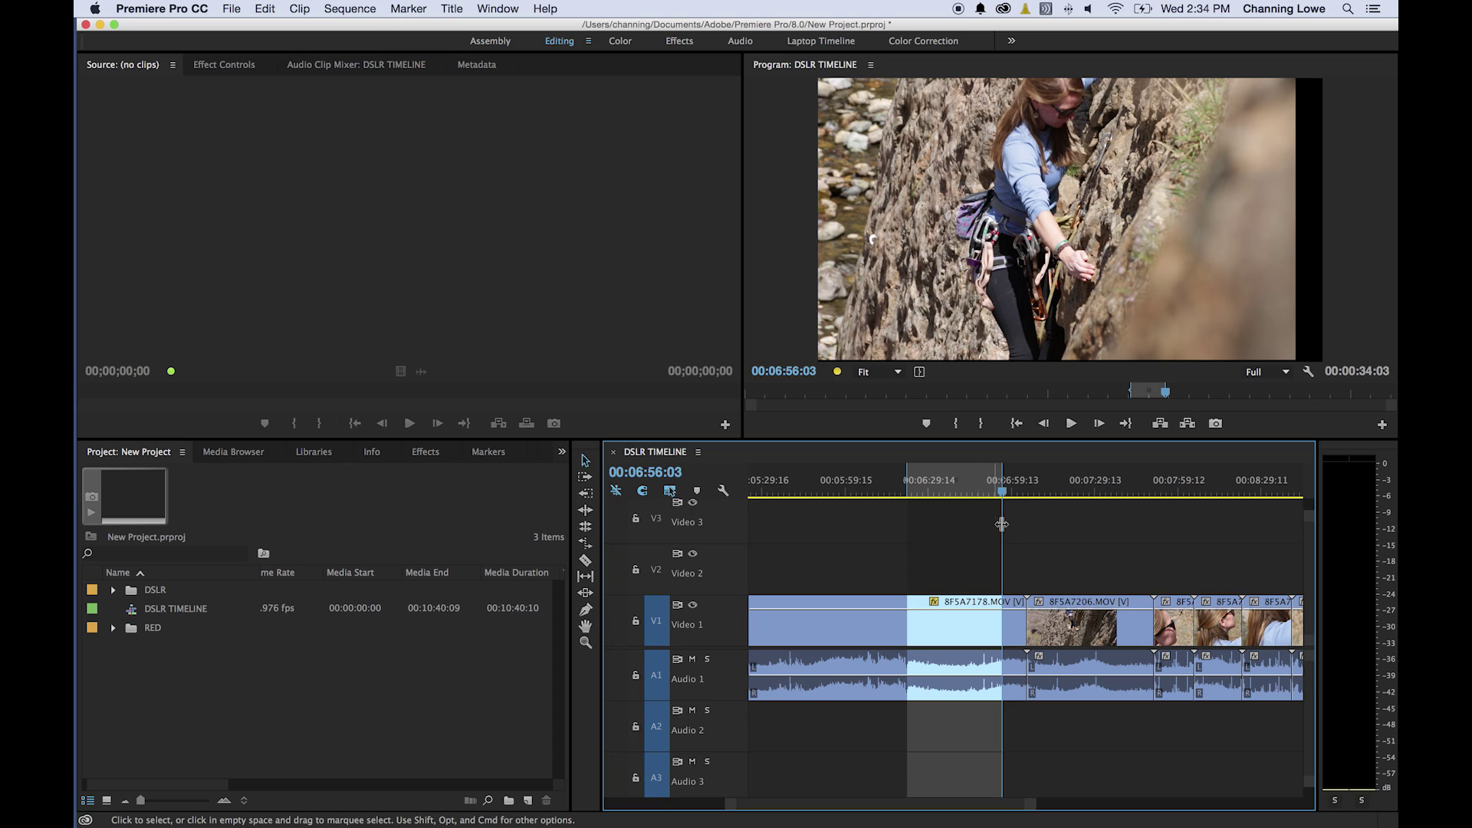
Step: Lift the marked range, extend 8F5A7178.MOV across the gap, then undo to restore it
click(1160, 425)
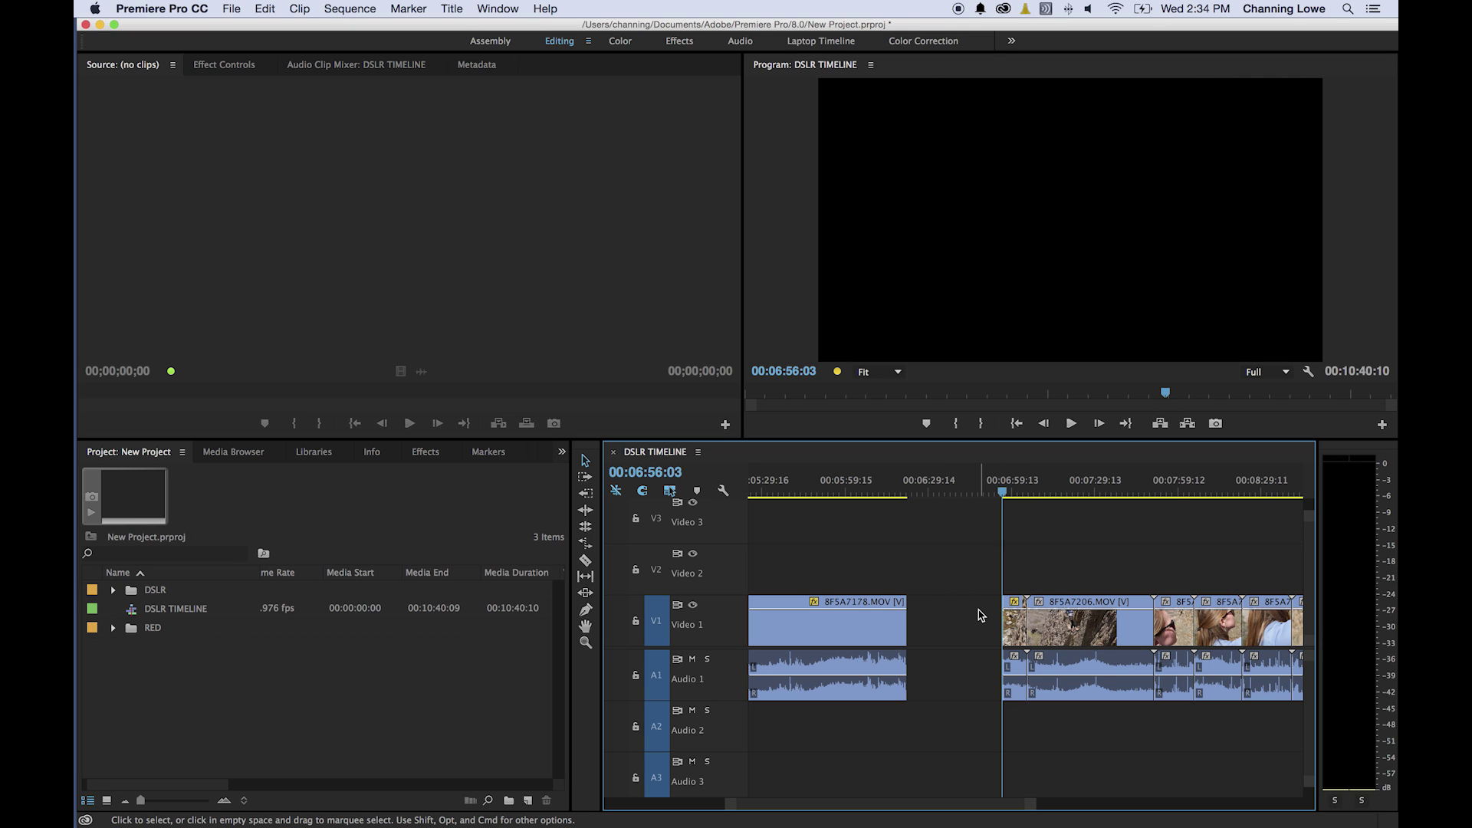
drag(906, 617, 986, 585)
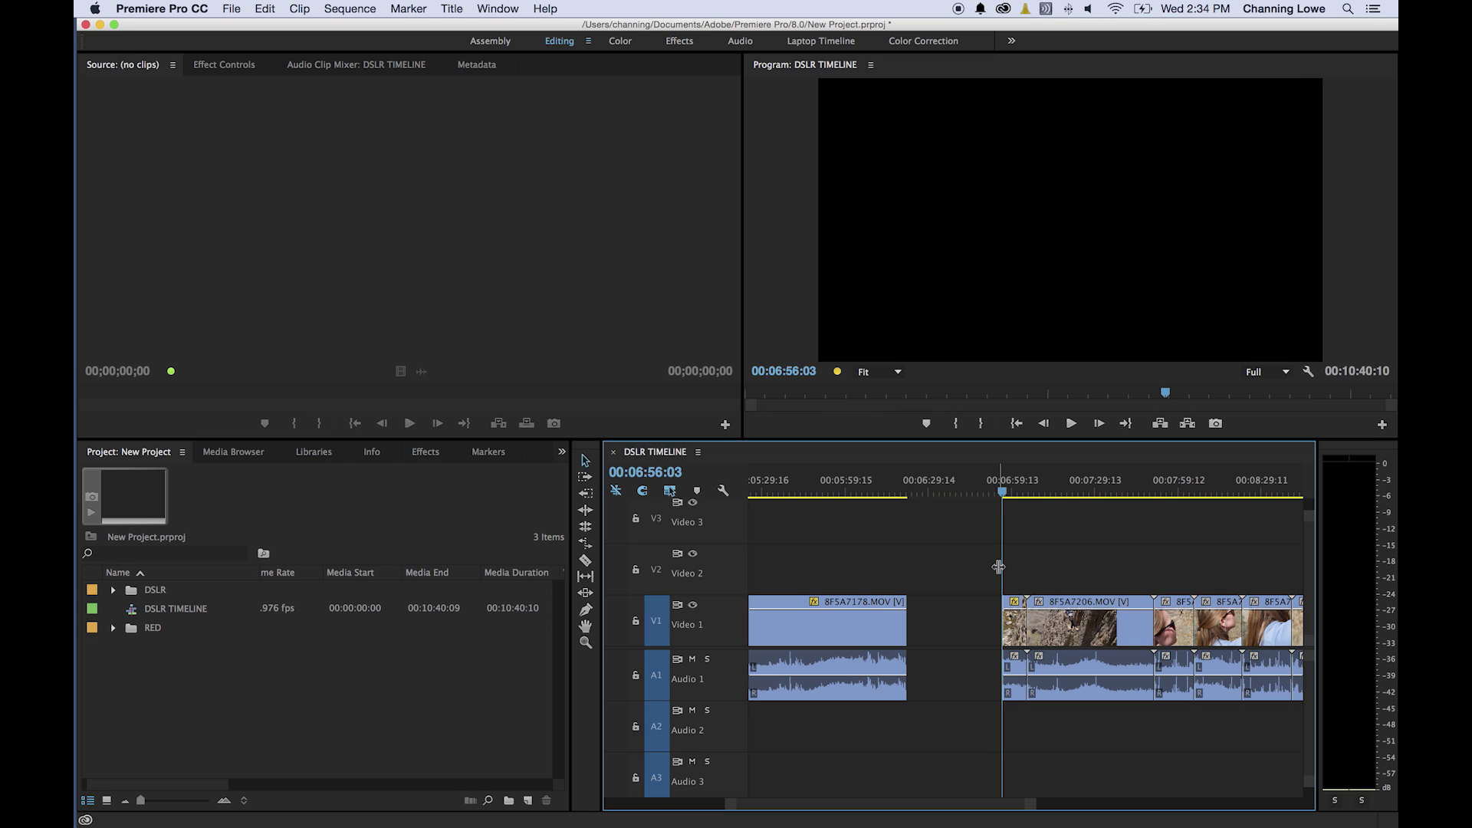
key(super+v)
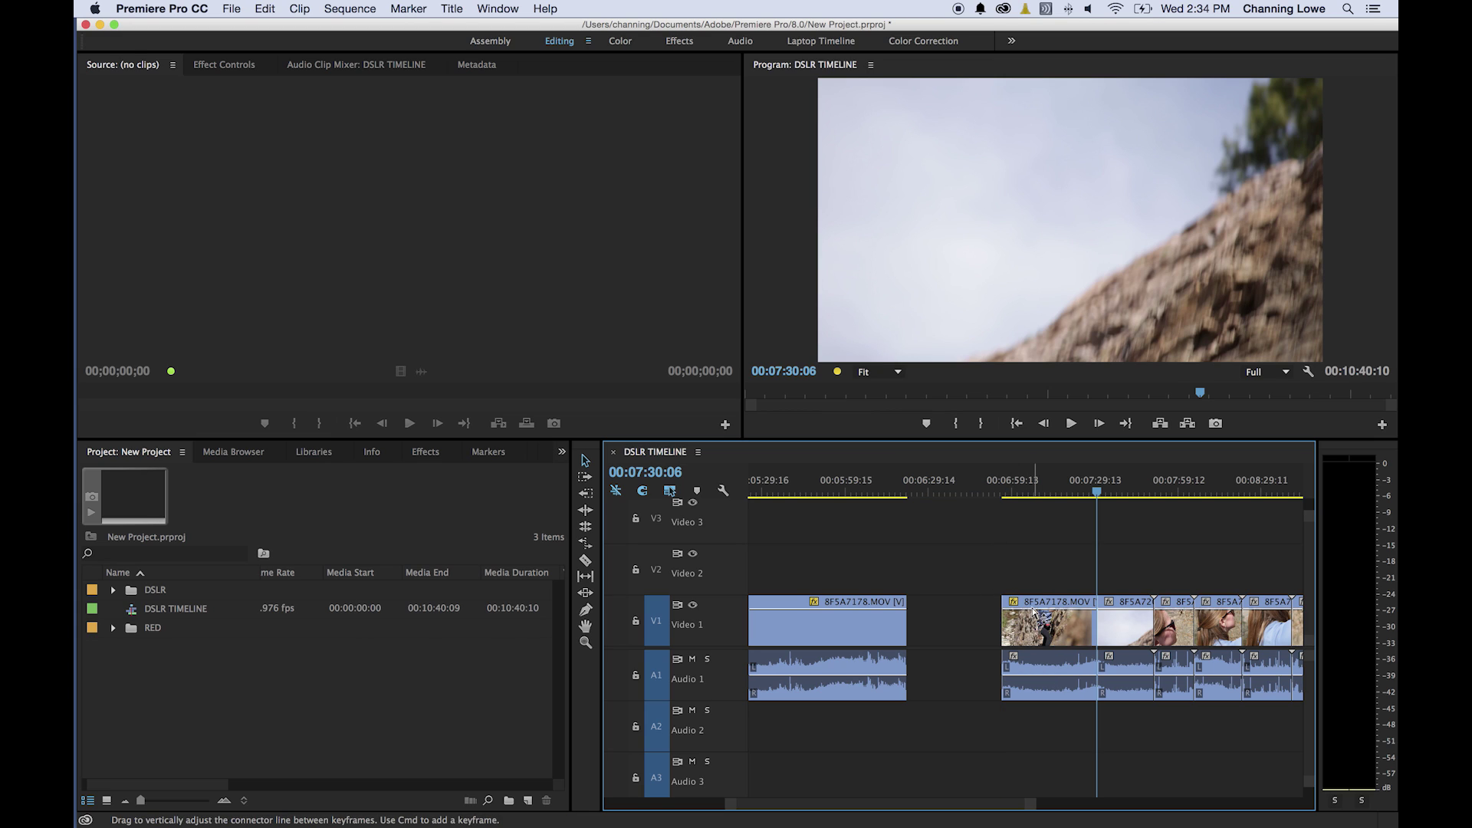
key(super+z)
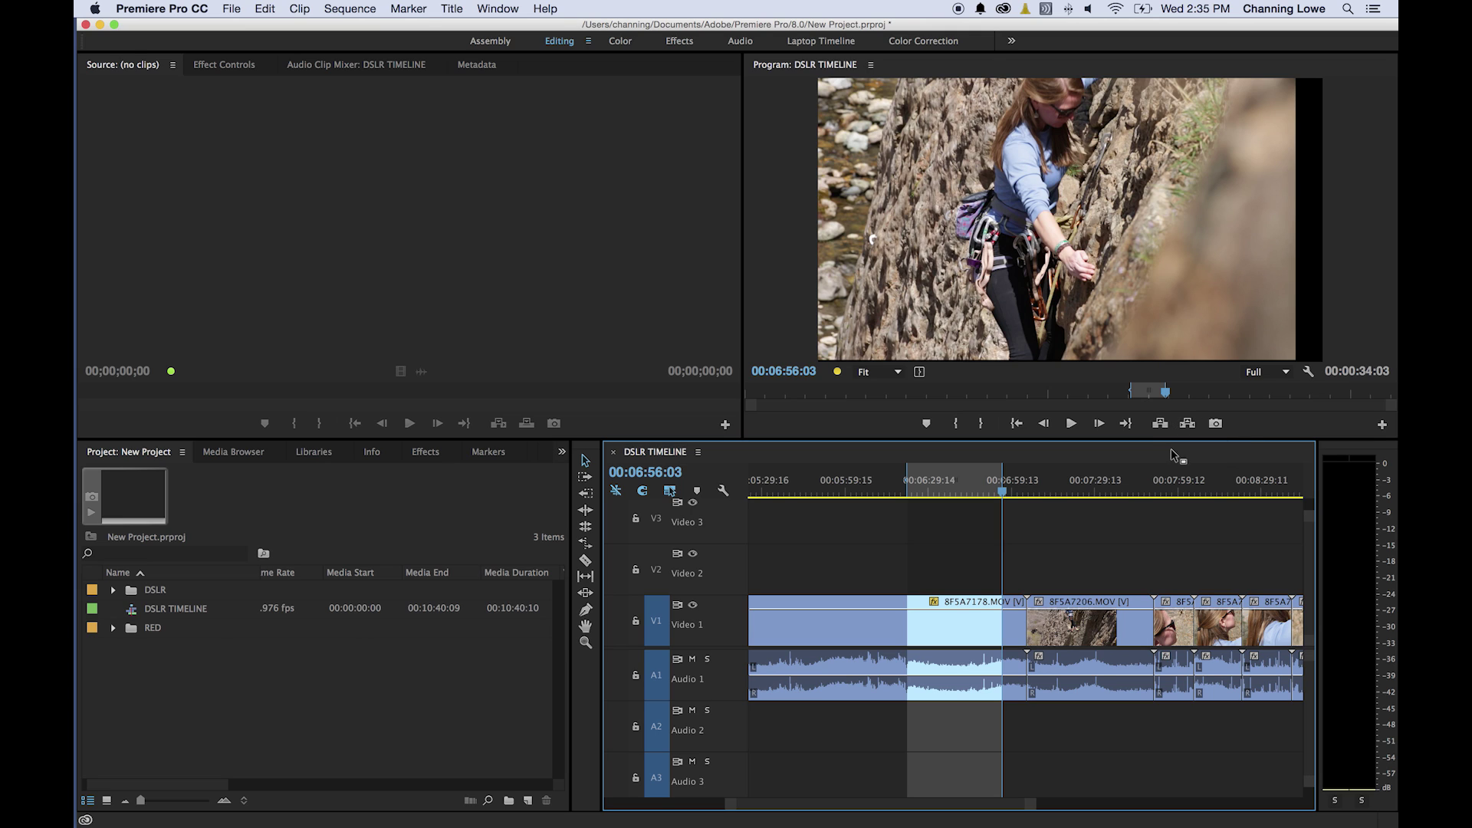
Step: Extract, lift and extract the range again with ' and ;, undoing each to restore 10:40:10
key(apostrophe)
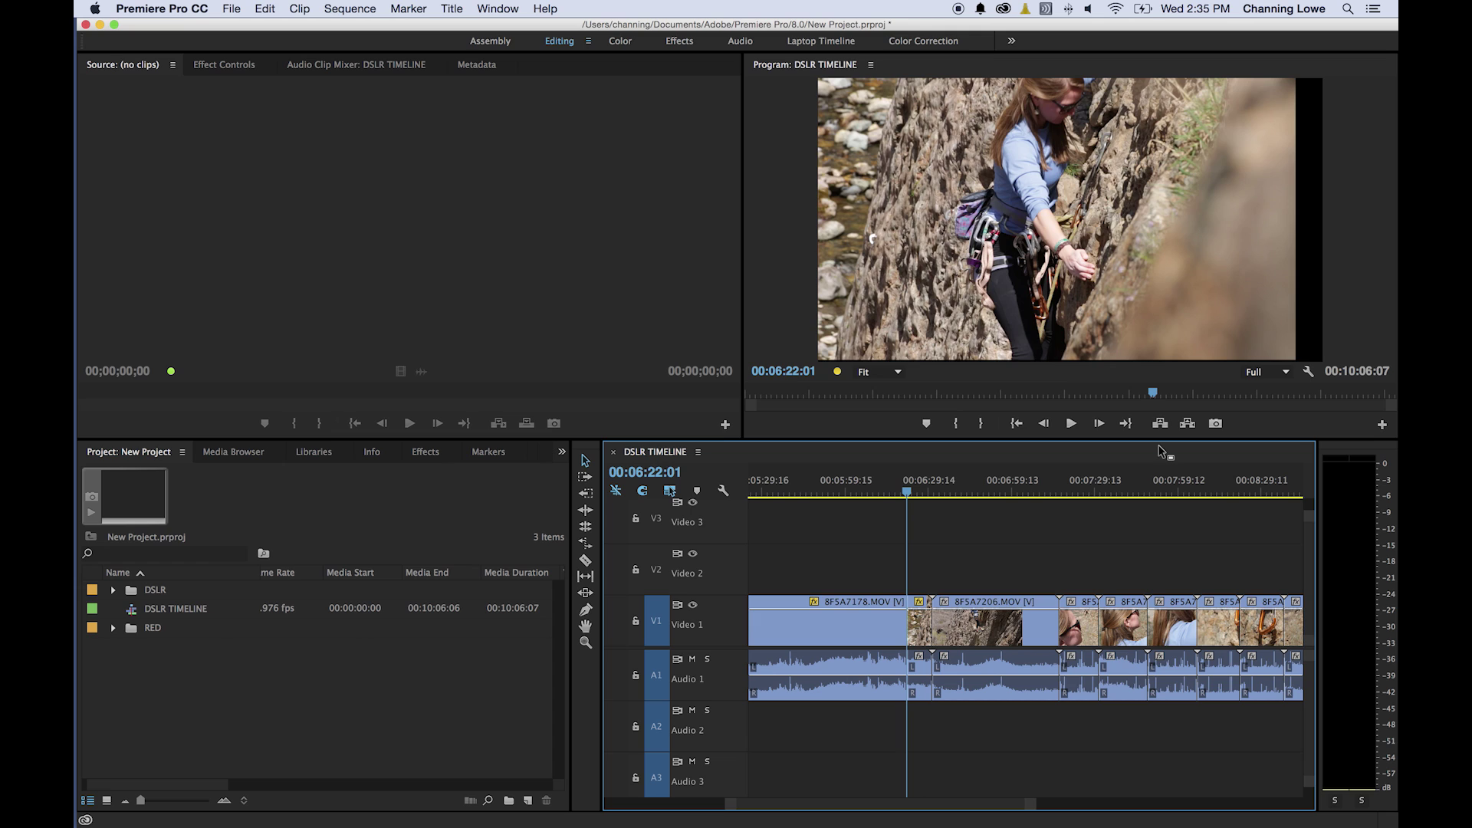
key(super+z)
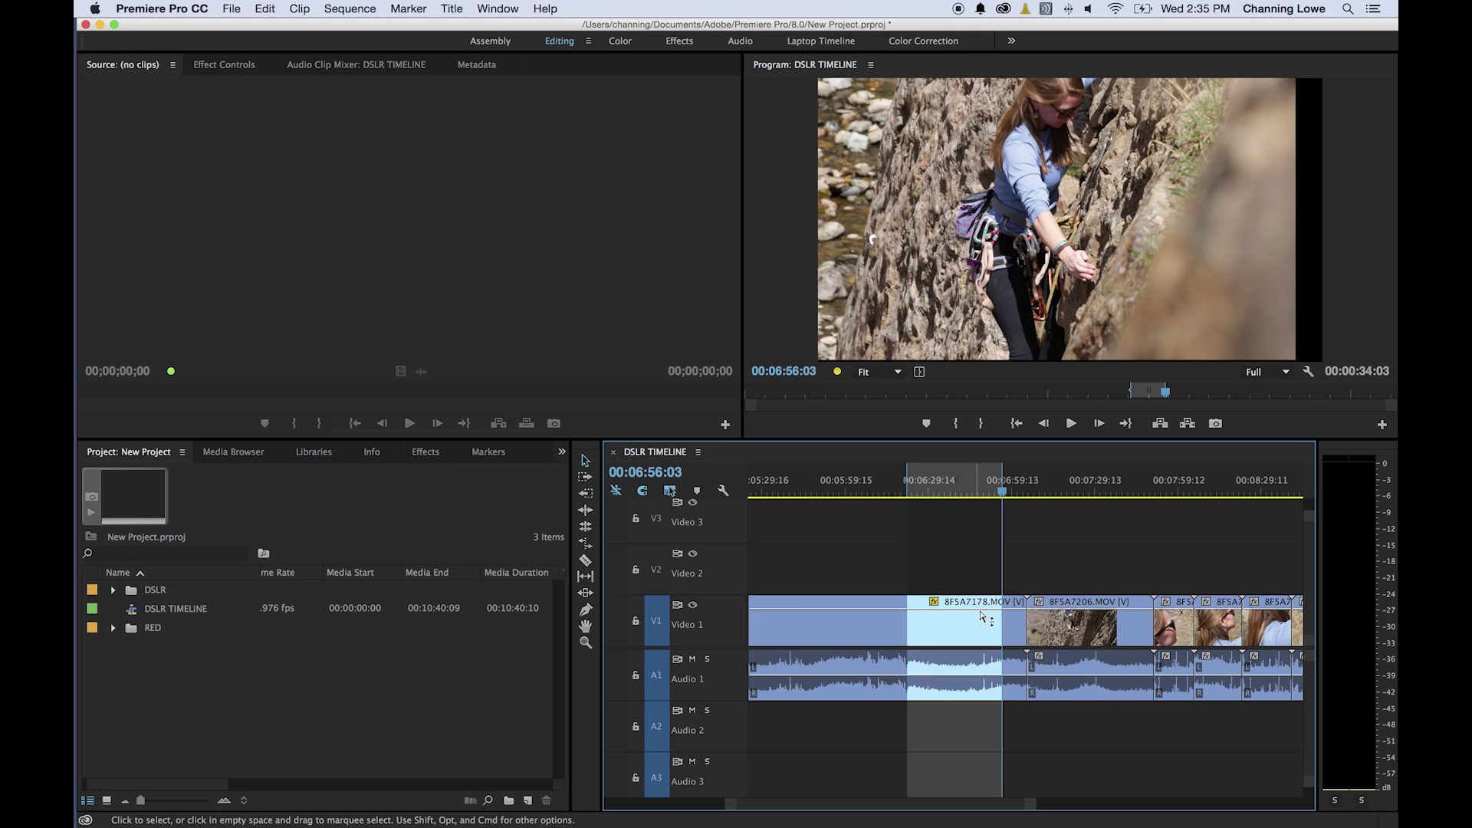
key(semicolon)
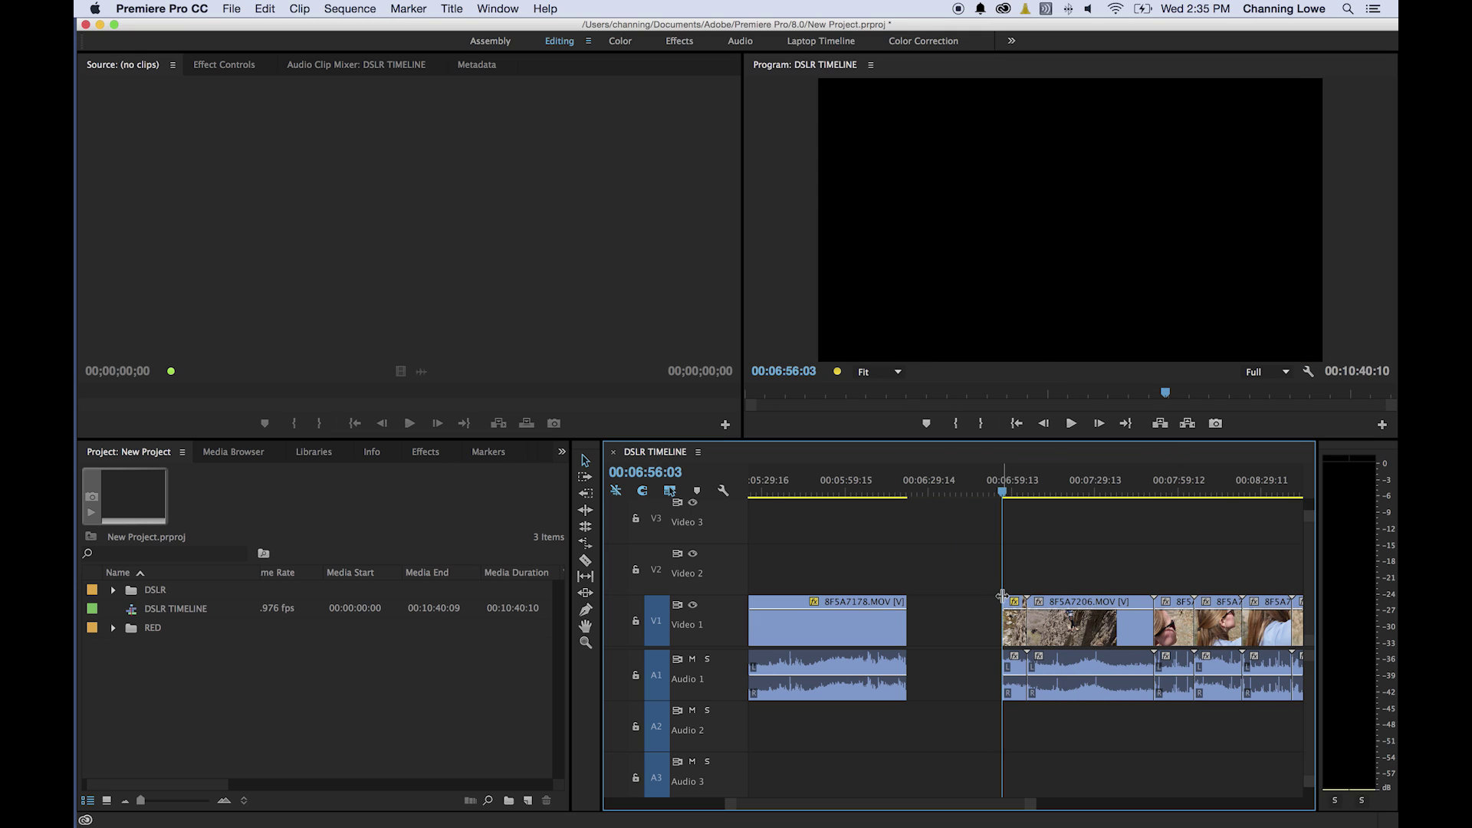
key(super+z)
key(apostrophe)
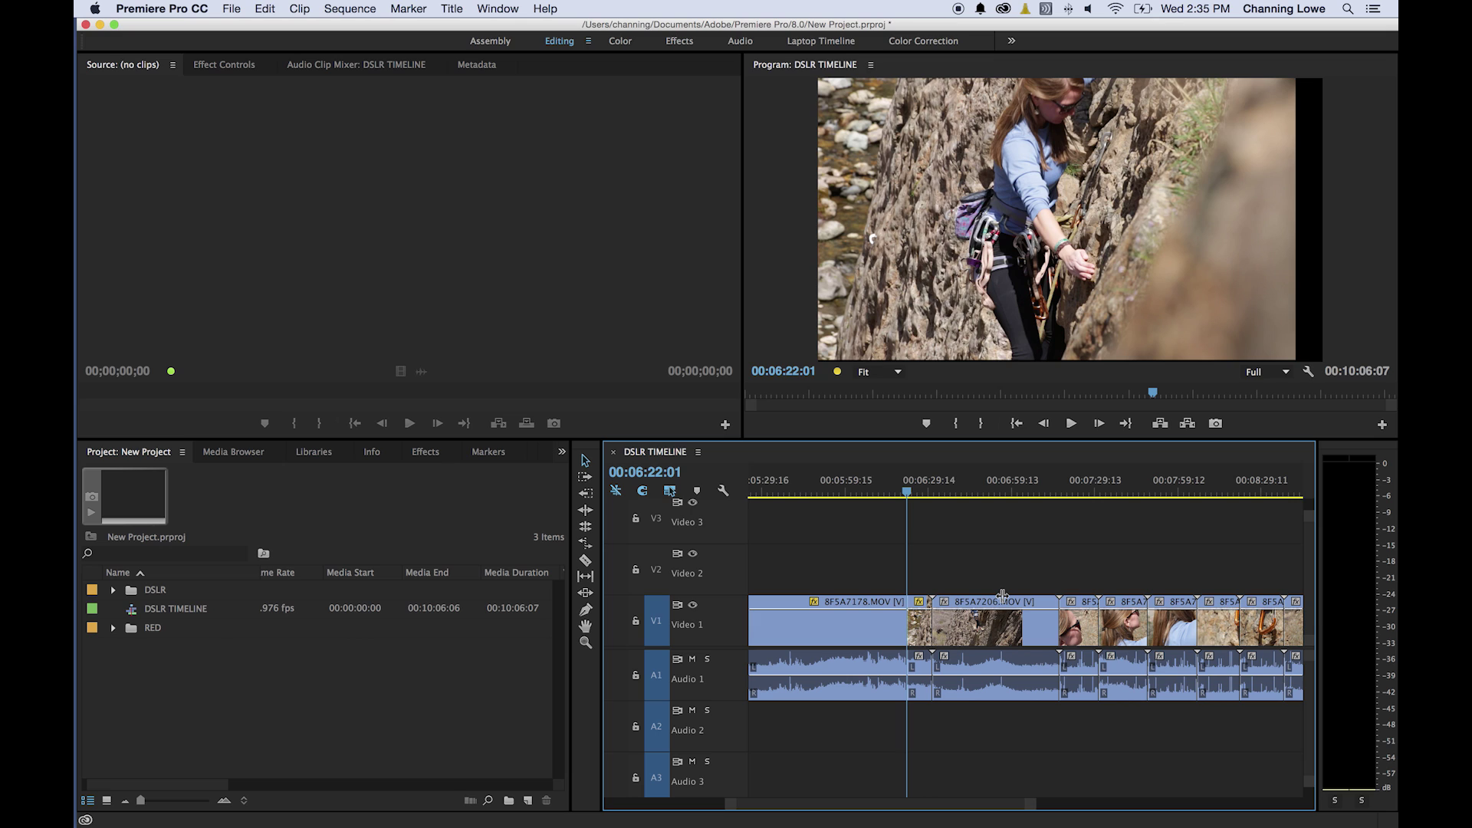
key(super+z)
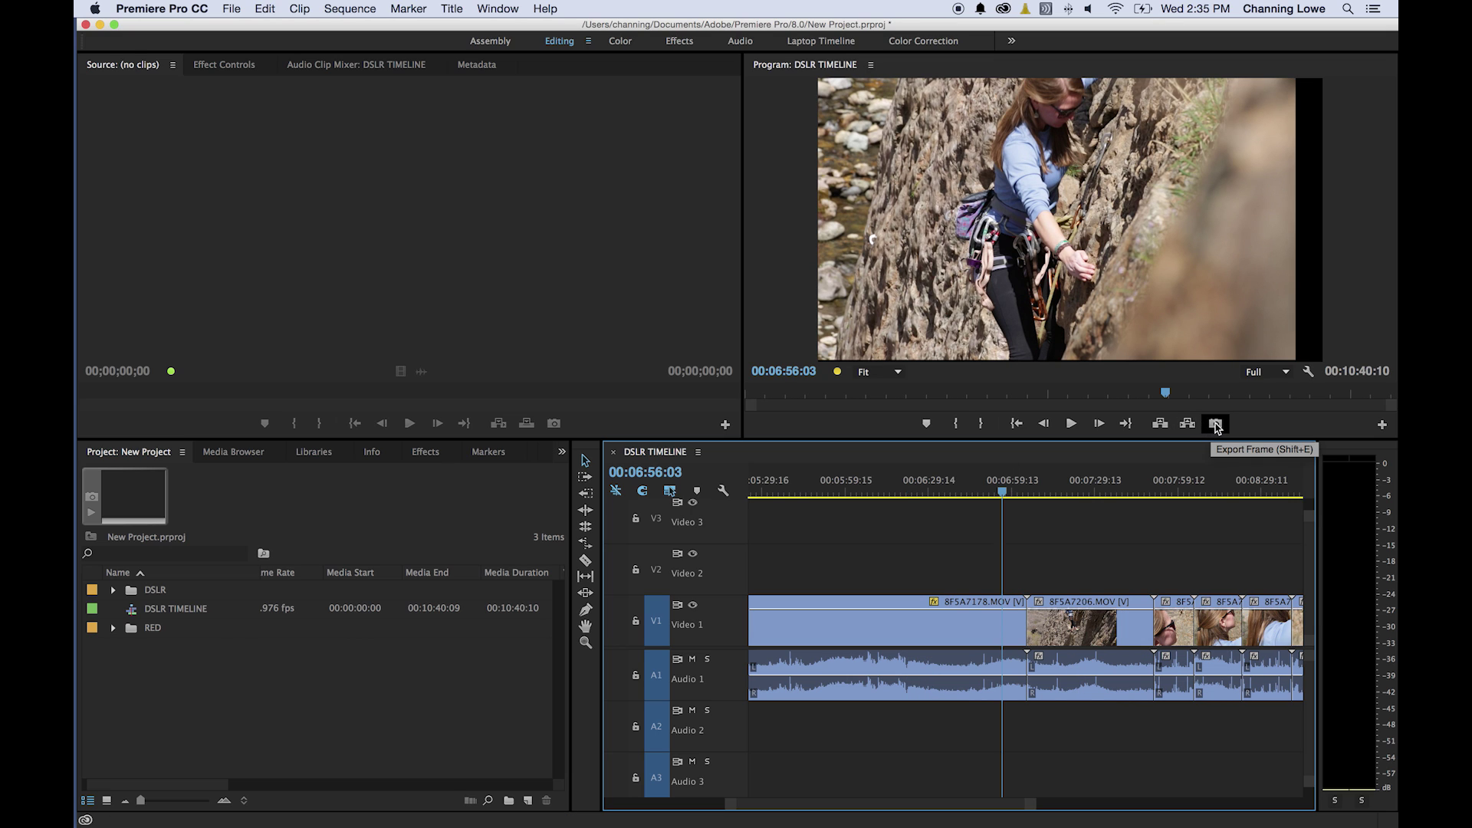
Step: Move the playhead to 00:06:42:12 and open the 8F5A7178 clip's context menu
drag(1003, 493, 966, 496)
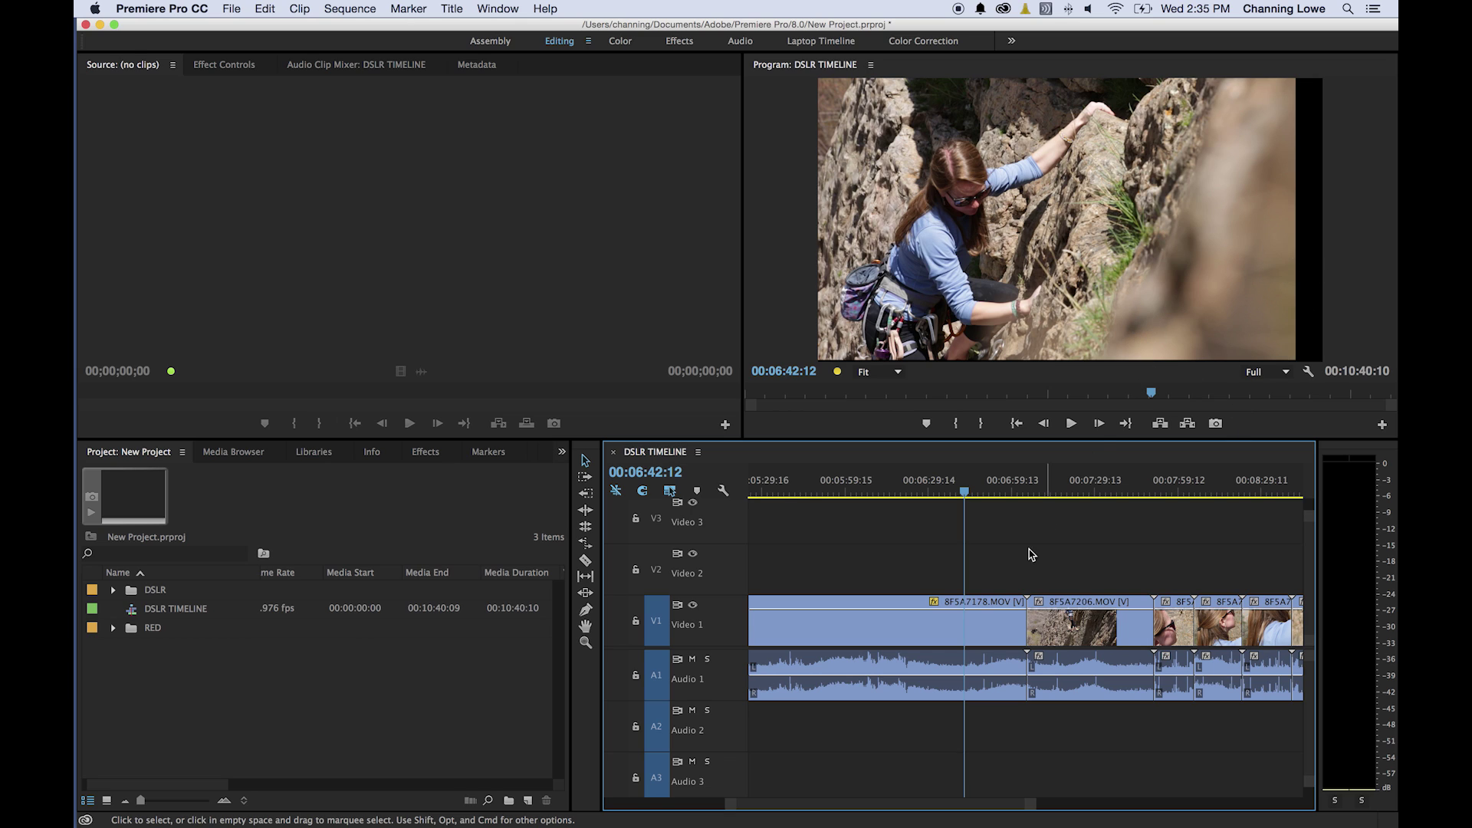
right_click(983, 613)
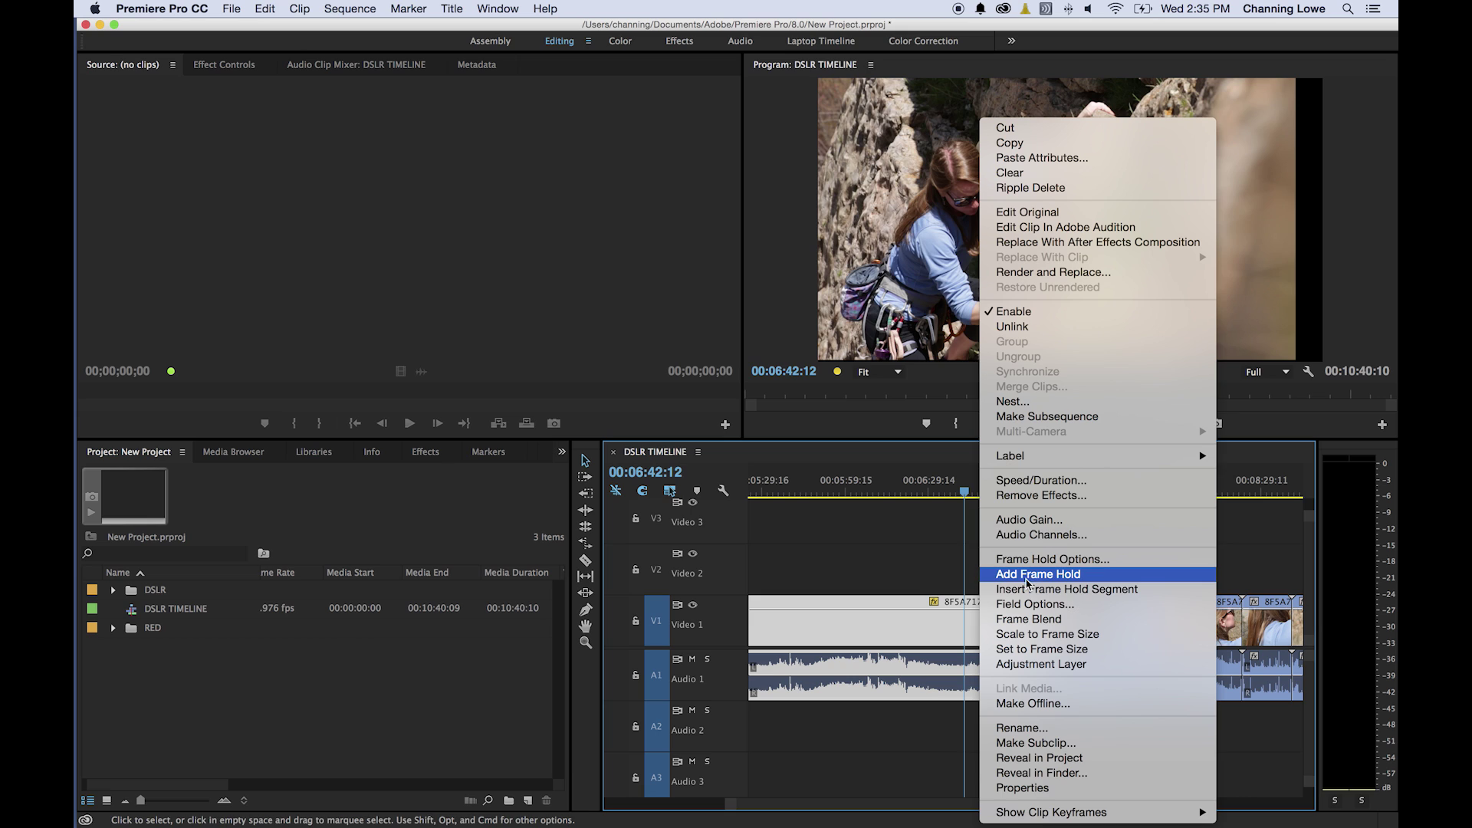
click(1060, 494)
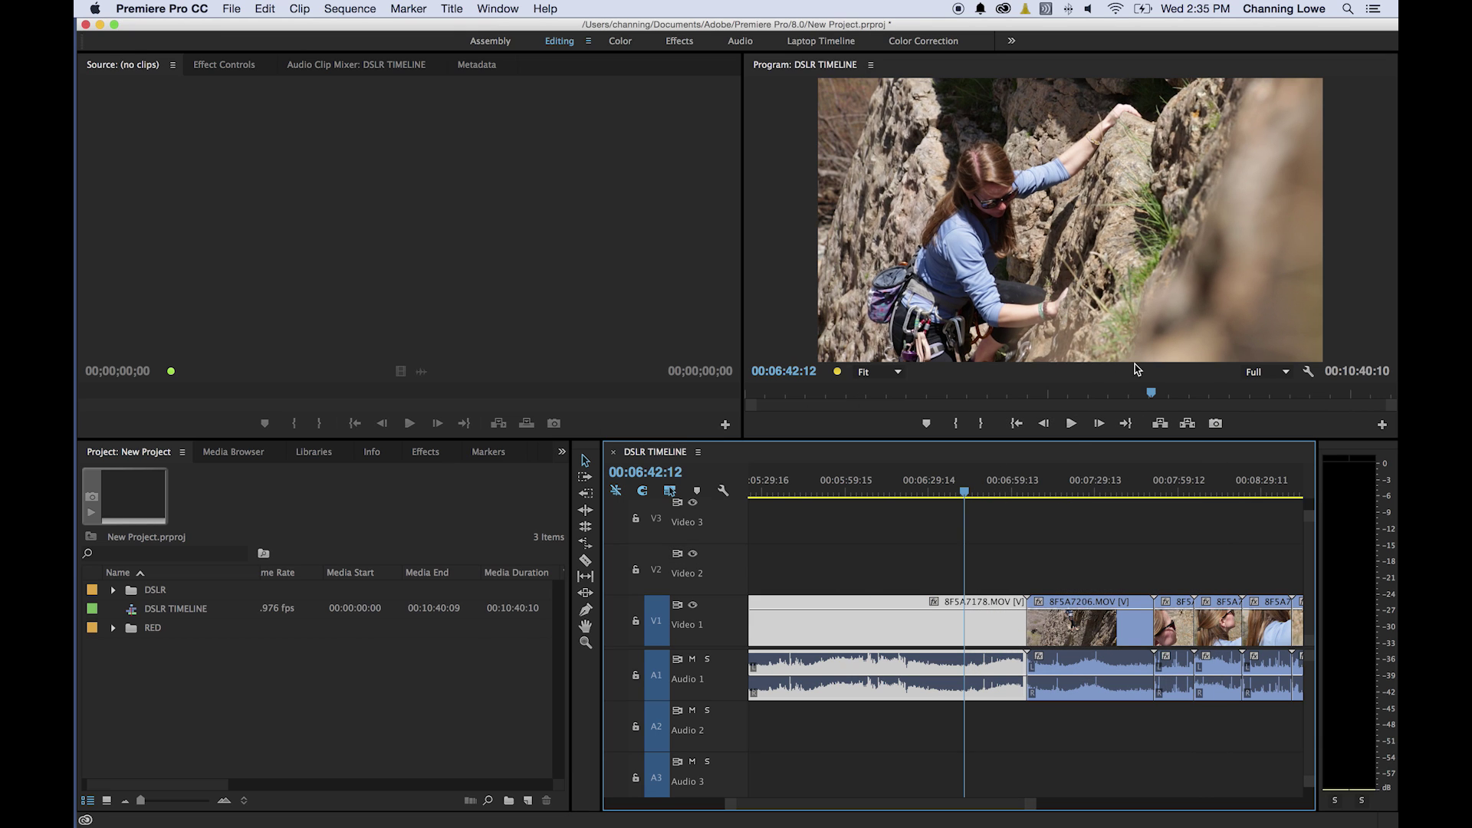
Step: Open Export Frame, keep JPEG as format, select the file name, then cancel without exporting
click(1215, 424)
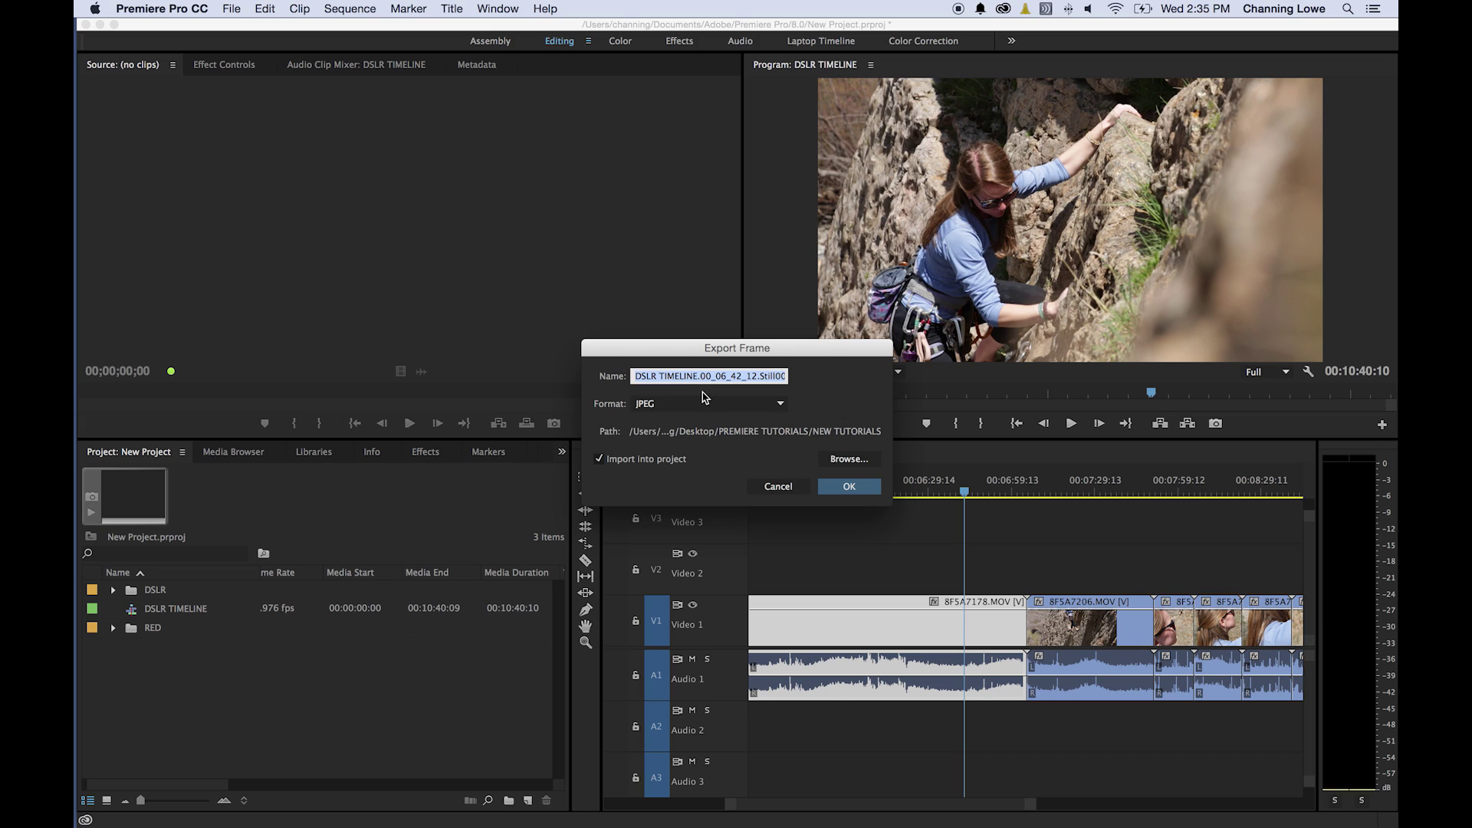
click(704, 399)
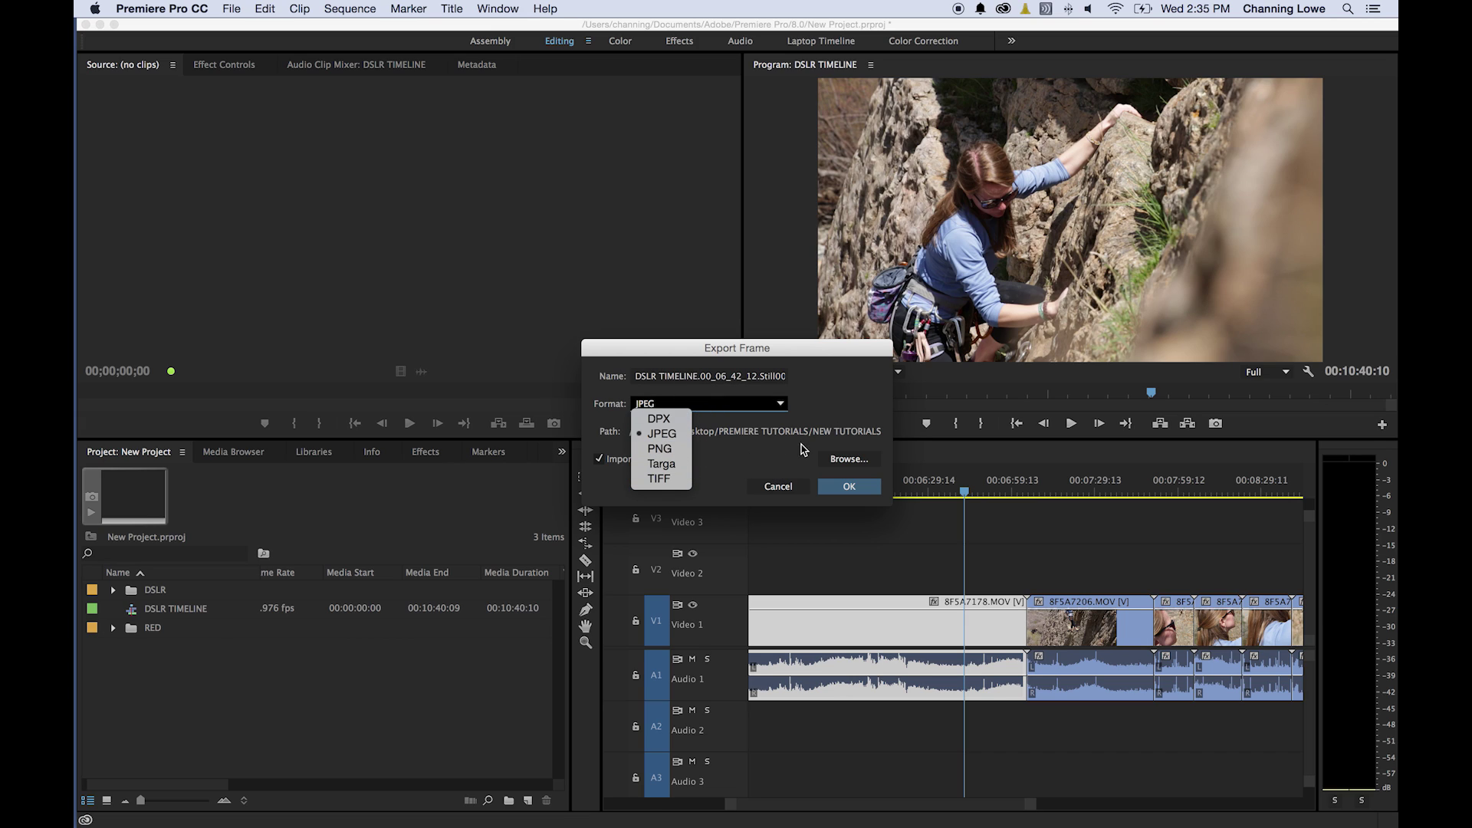
click(752, 450)
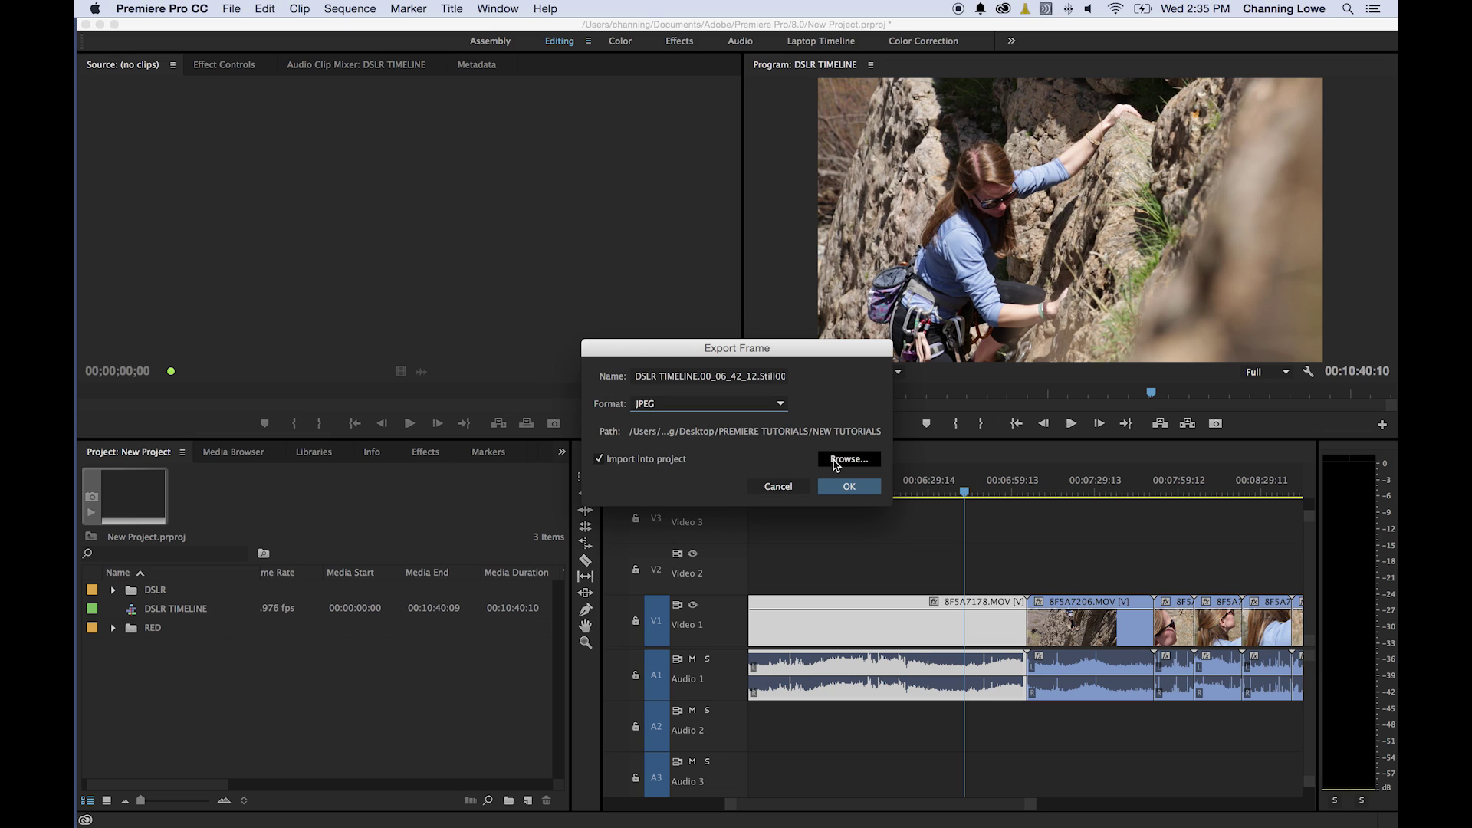
double_click(697, 377)
drag(697, 377, 781, 433)
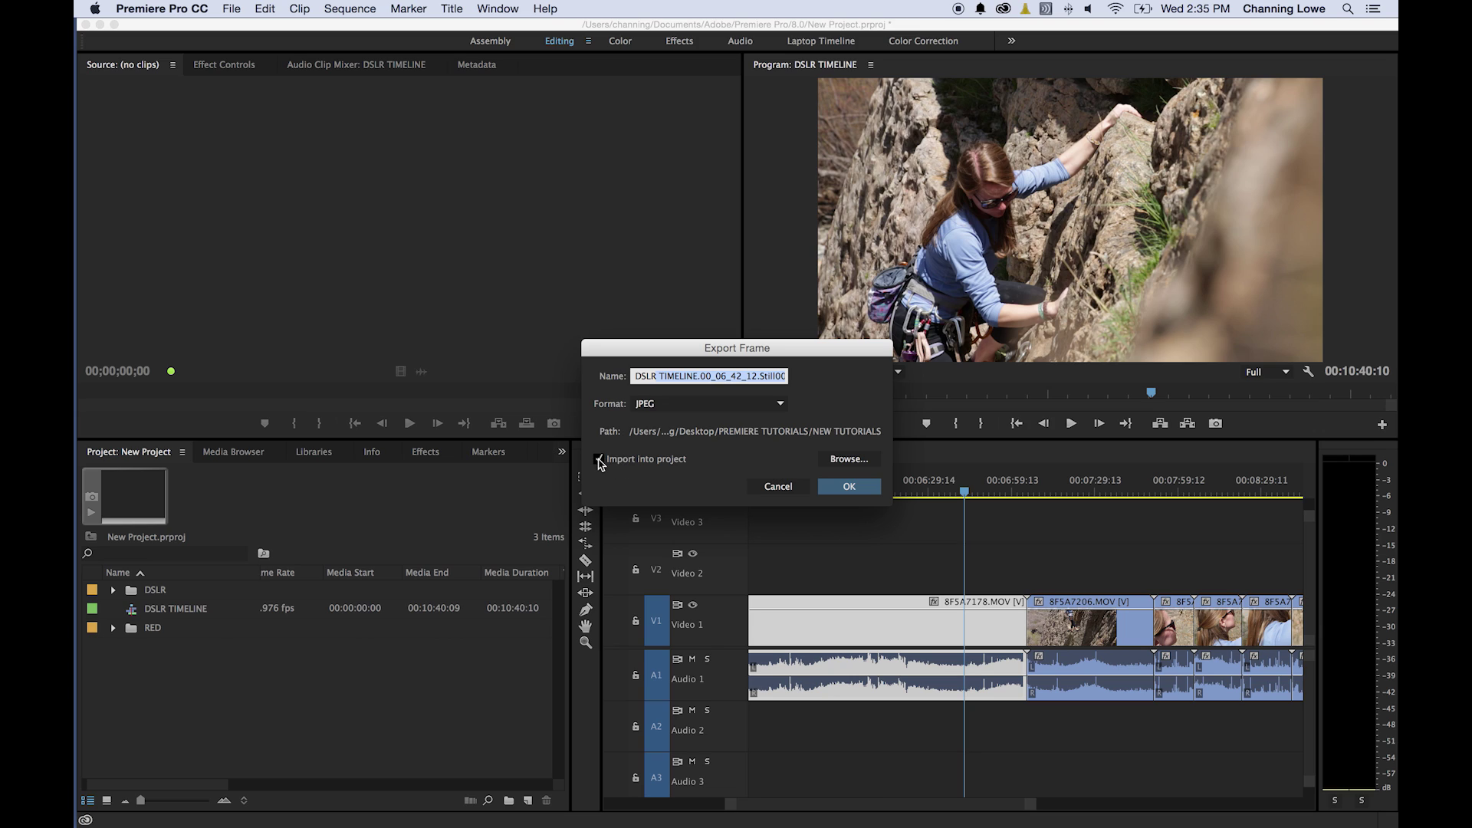
click(779, 490)
click(768, 488)
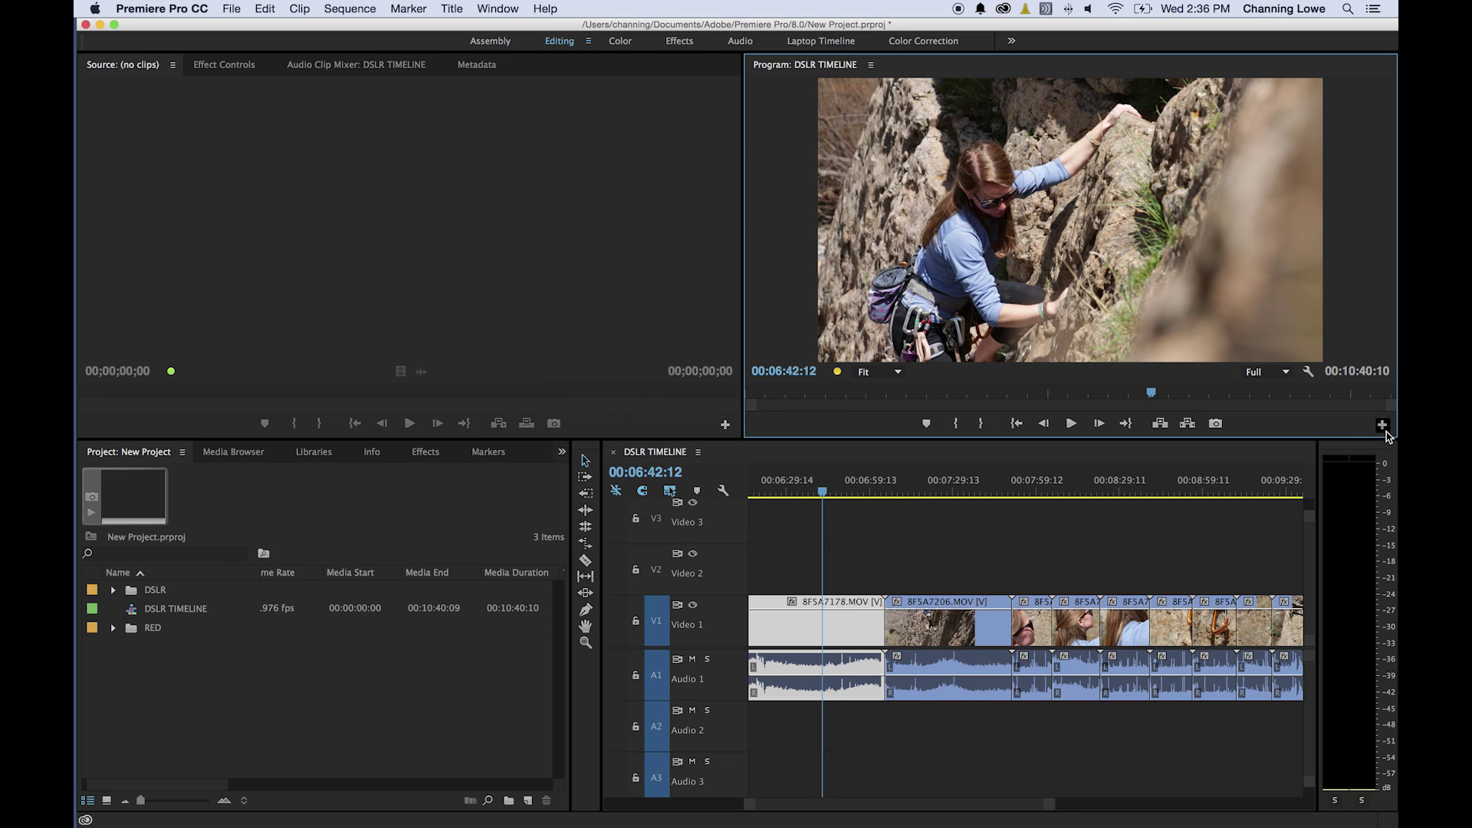
click(1384, 426)
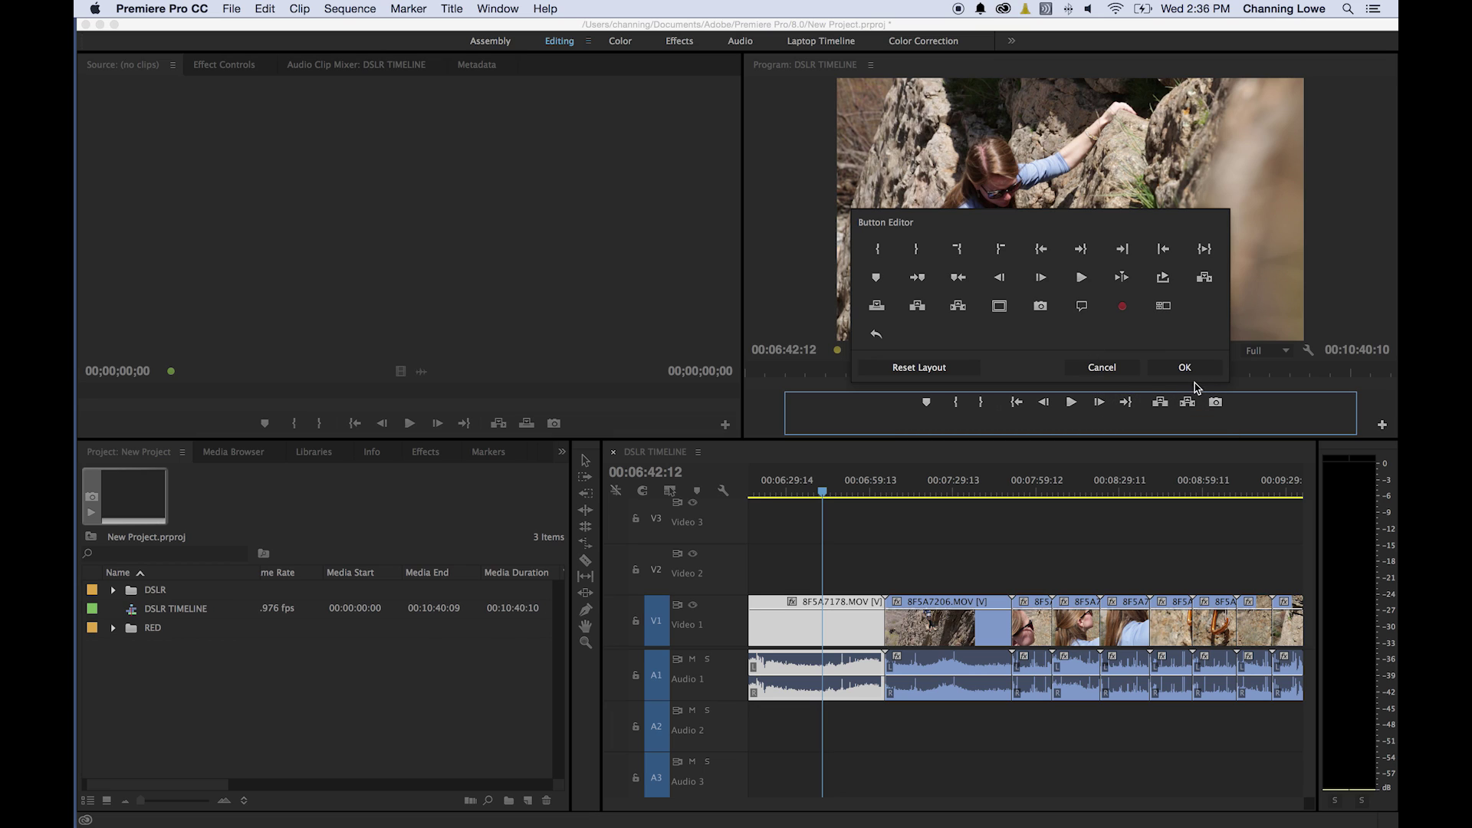
drag(1206, 256, 1242, 407)
click(1219, 376)
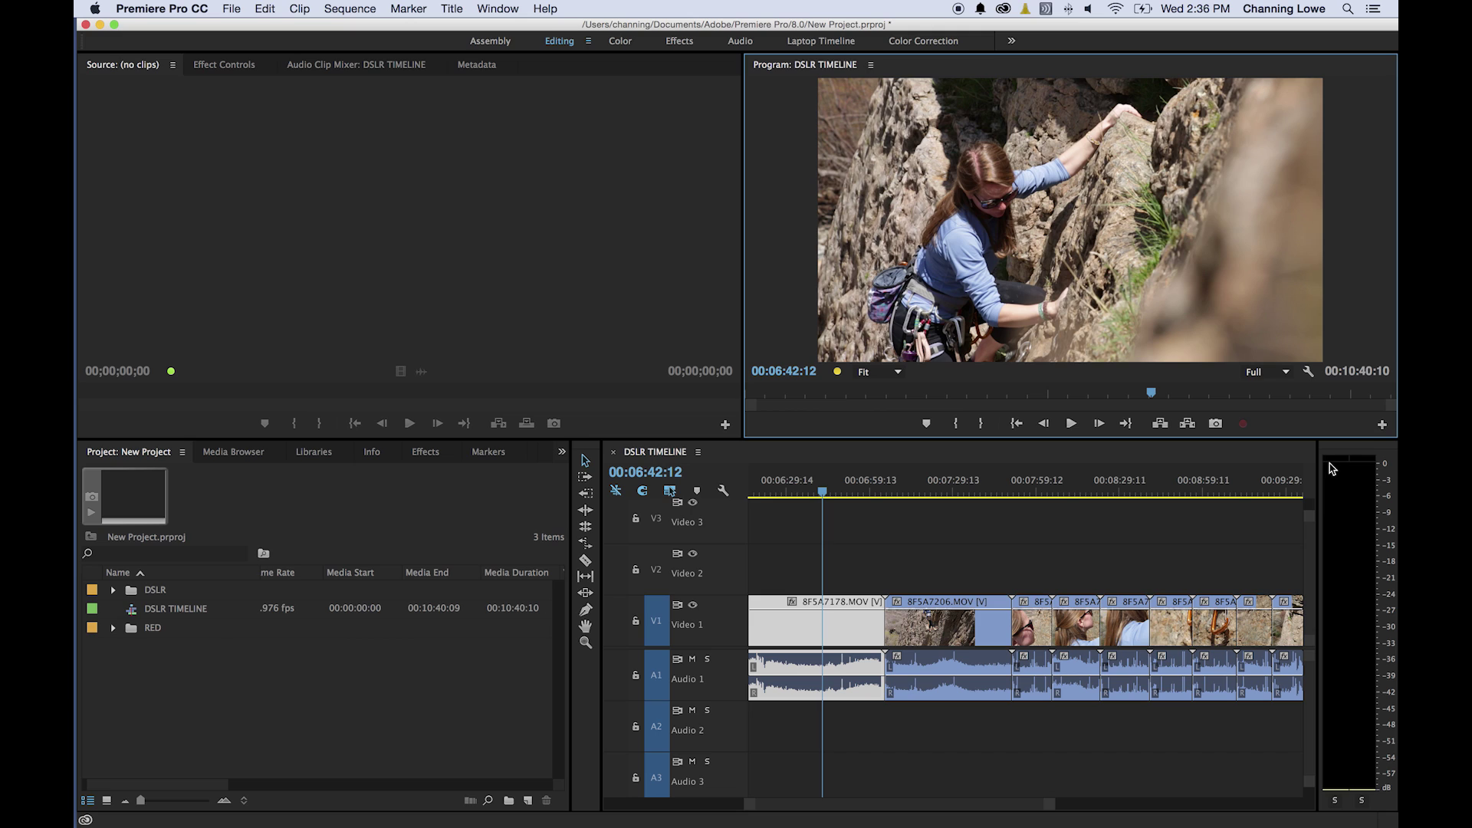
click(1382, 424)
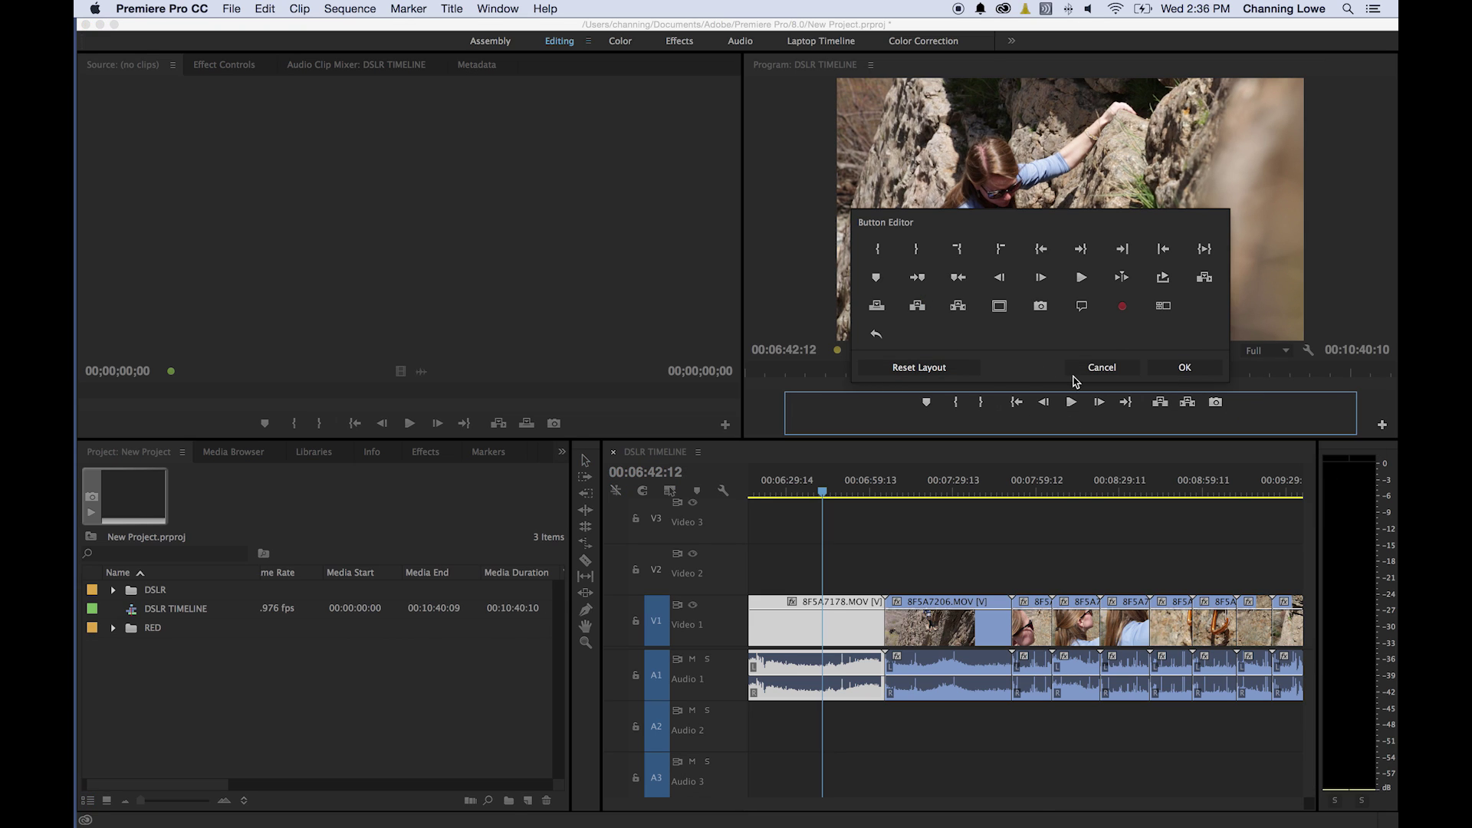
Step: Confirm the restored button layout and turn on timecode Overlays in the Program monitor
click(1185, 367)
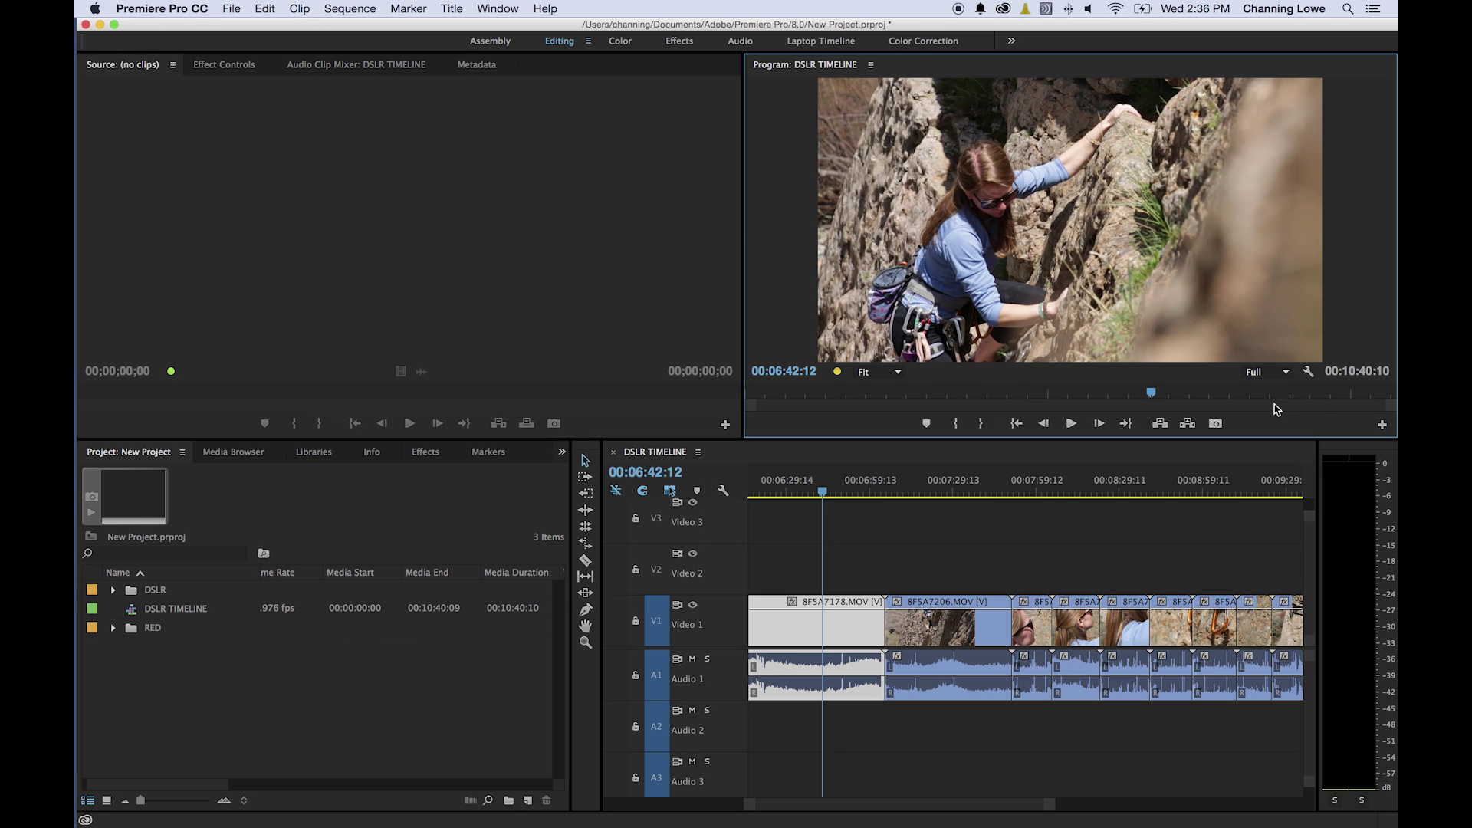
click(1308, 374)
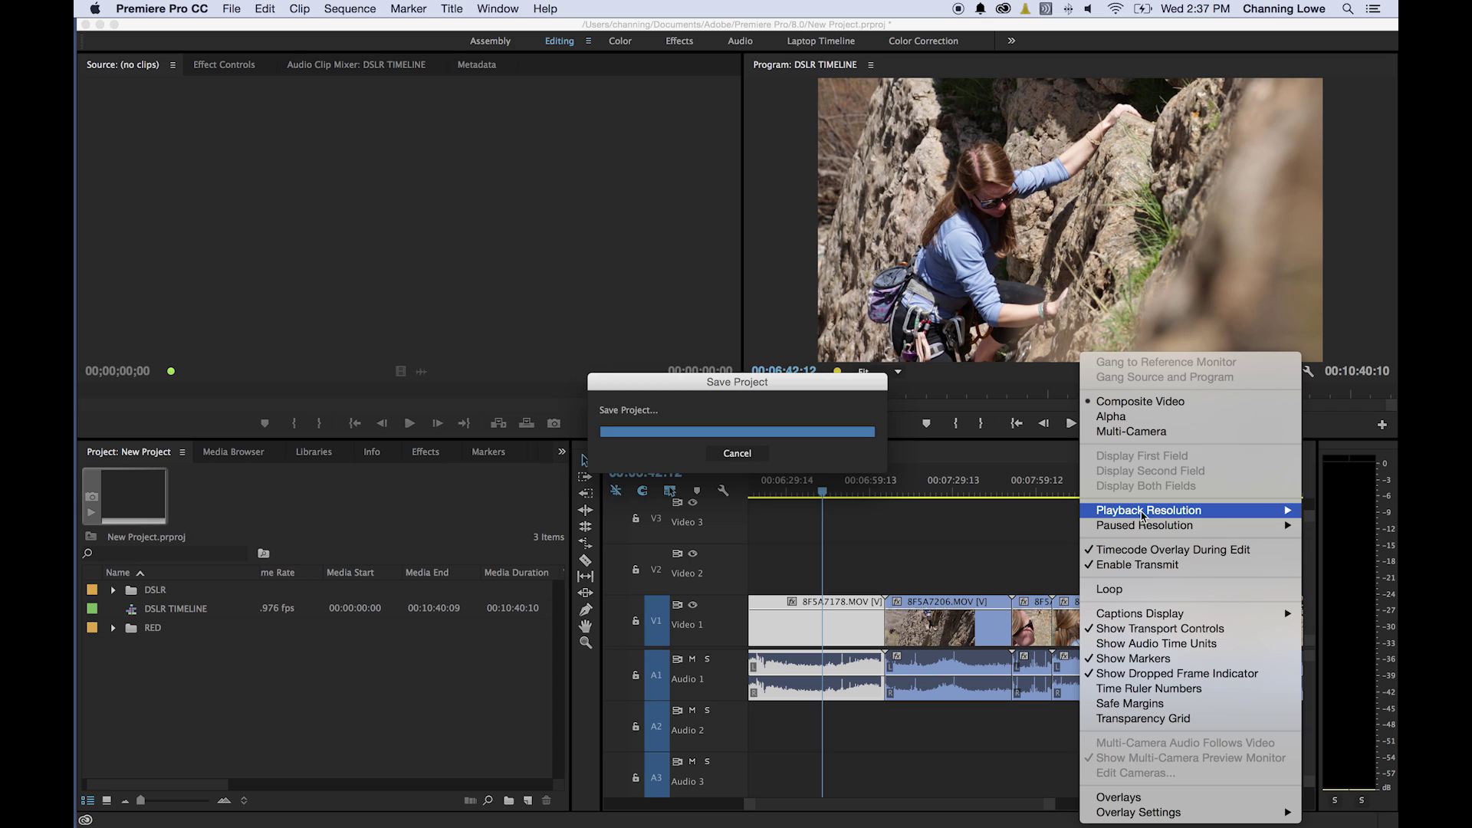
mouse_move(1143, 516)
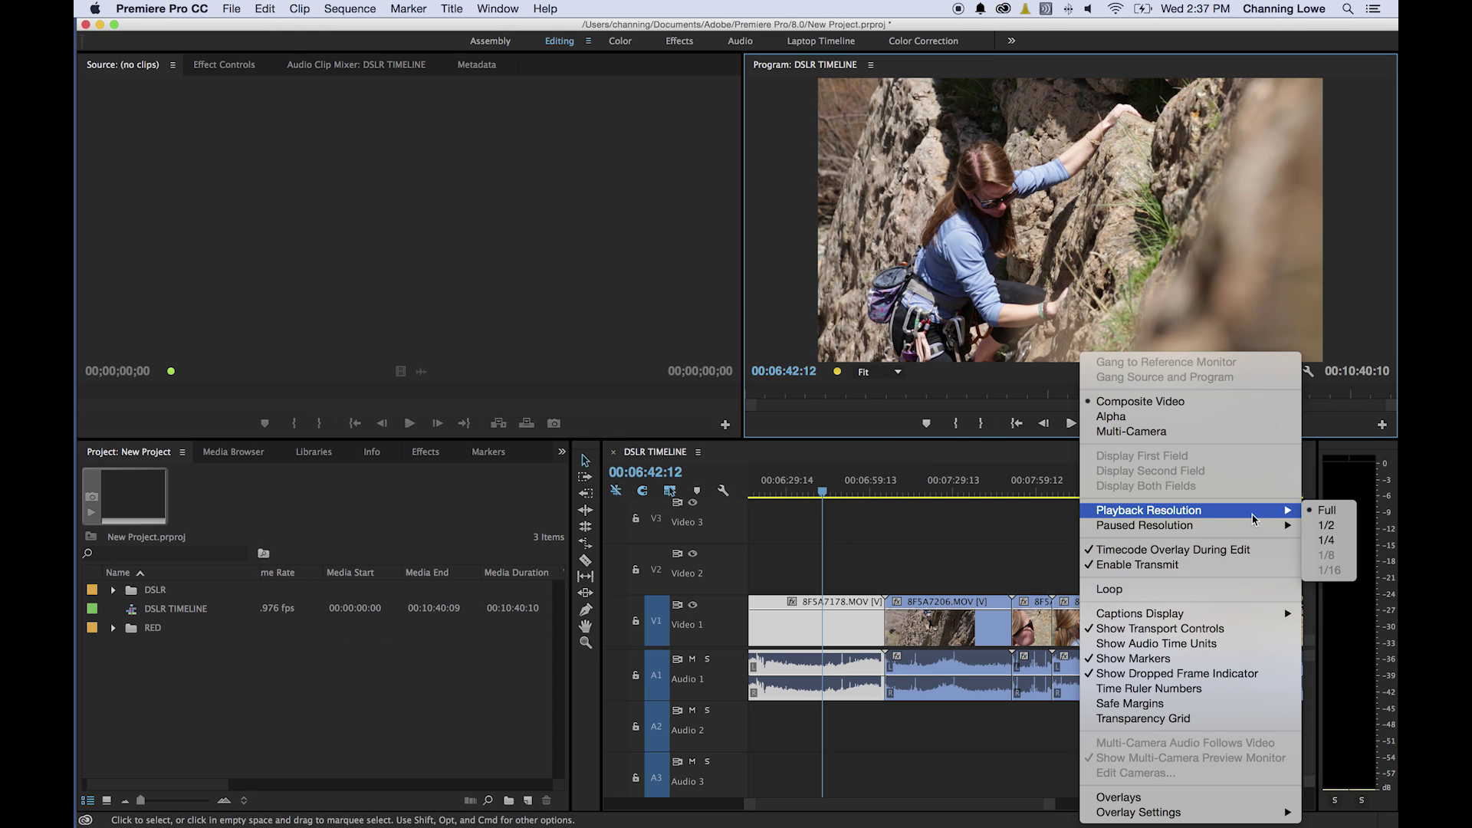
mouse_move(1252, 528)
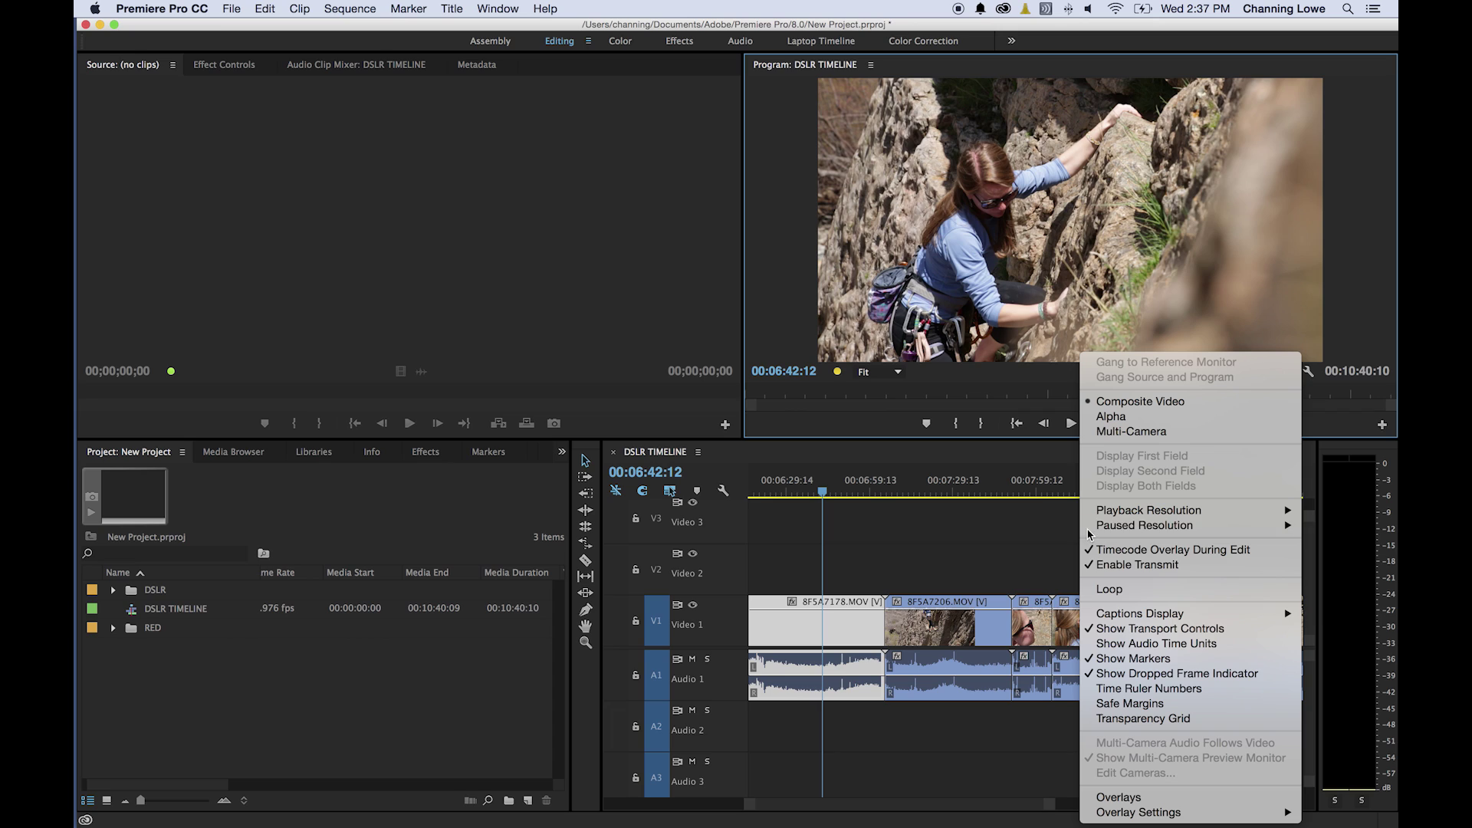
mouse_move(1168, 619)
mouse_move(1169, 816)
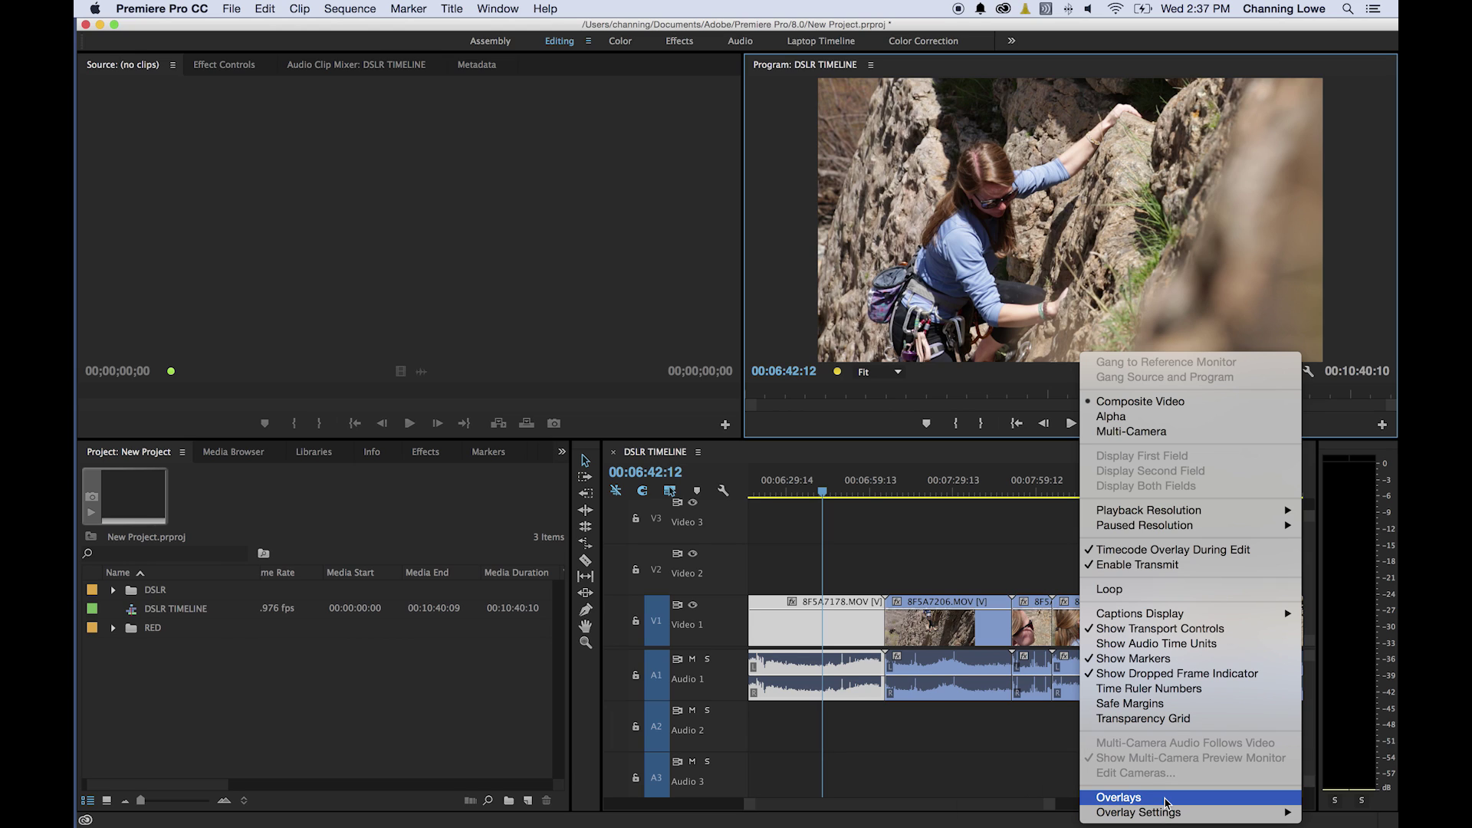
click(1165, 798)
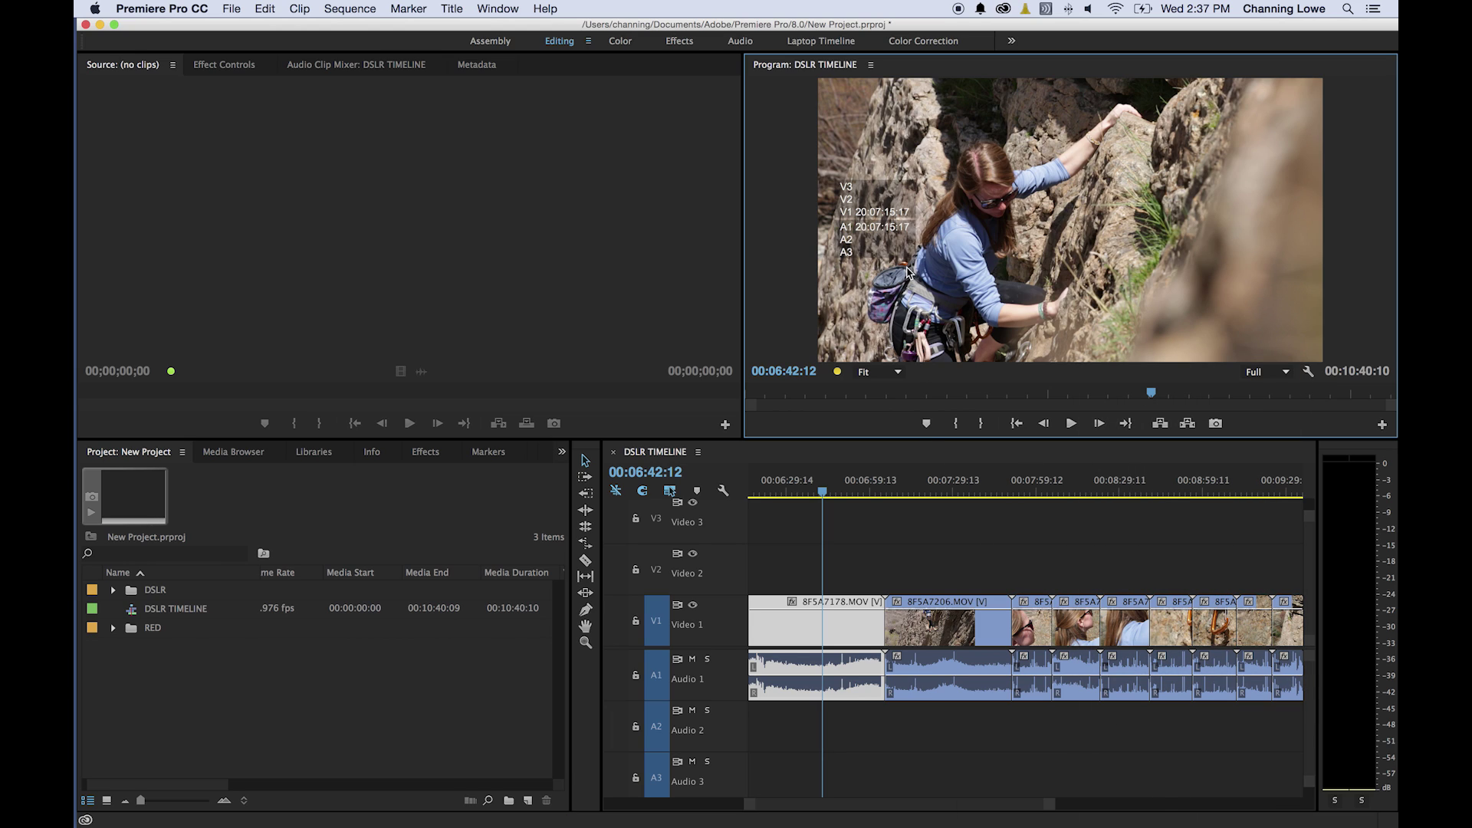
Step: Turn the Program monitor overlays back off and bring up the Overlay Settings choices
click(1308, 371)
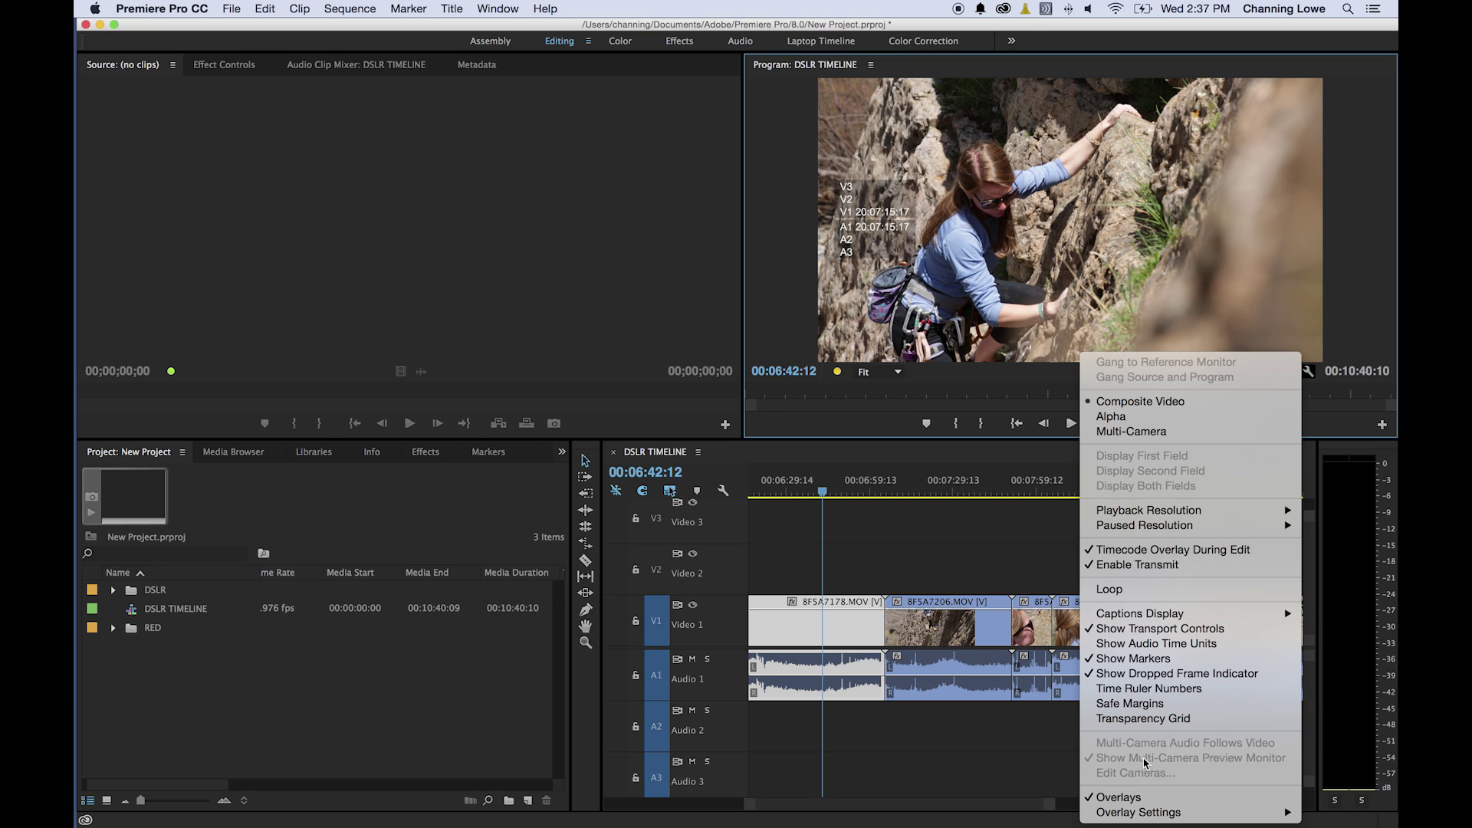
click(1162, 795)
click(1308, 371)
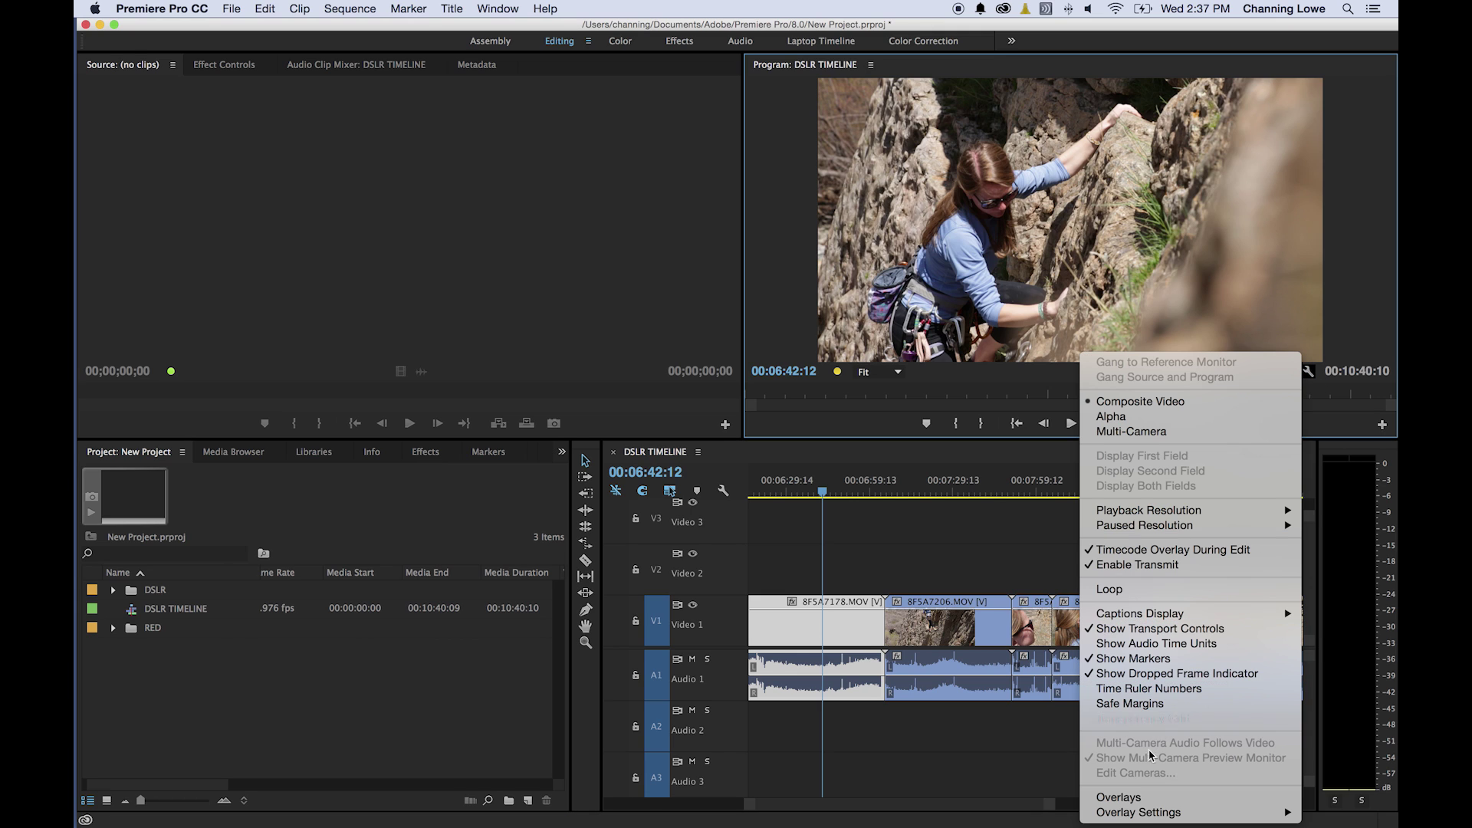
mouse_move(1154, 815)
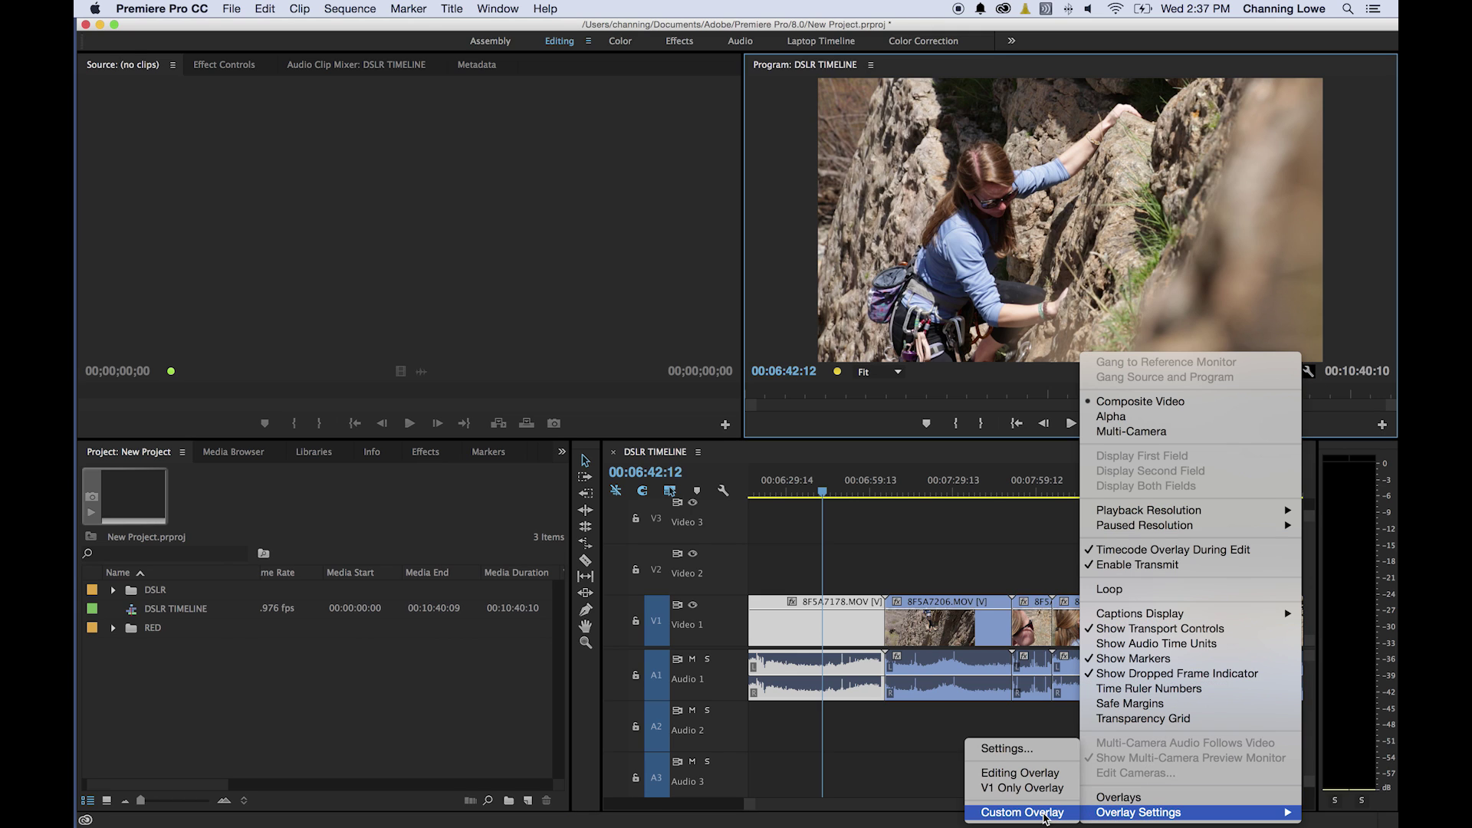
click(1031, 750)
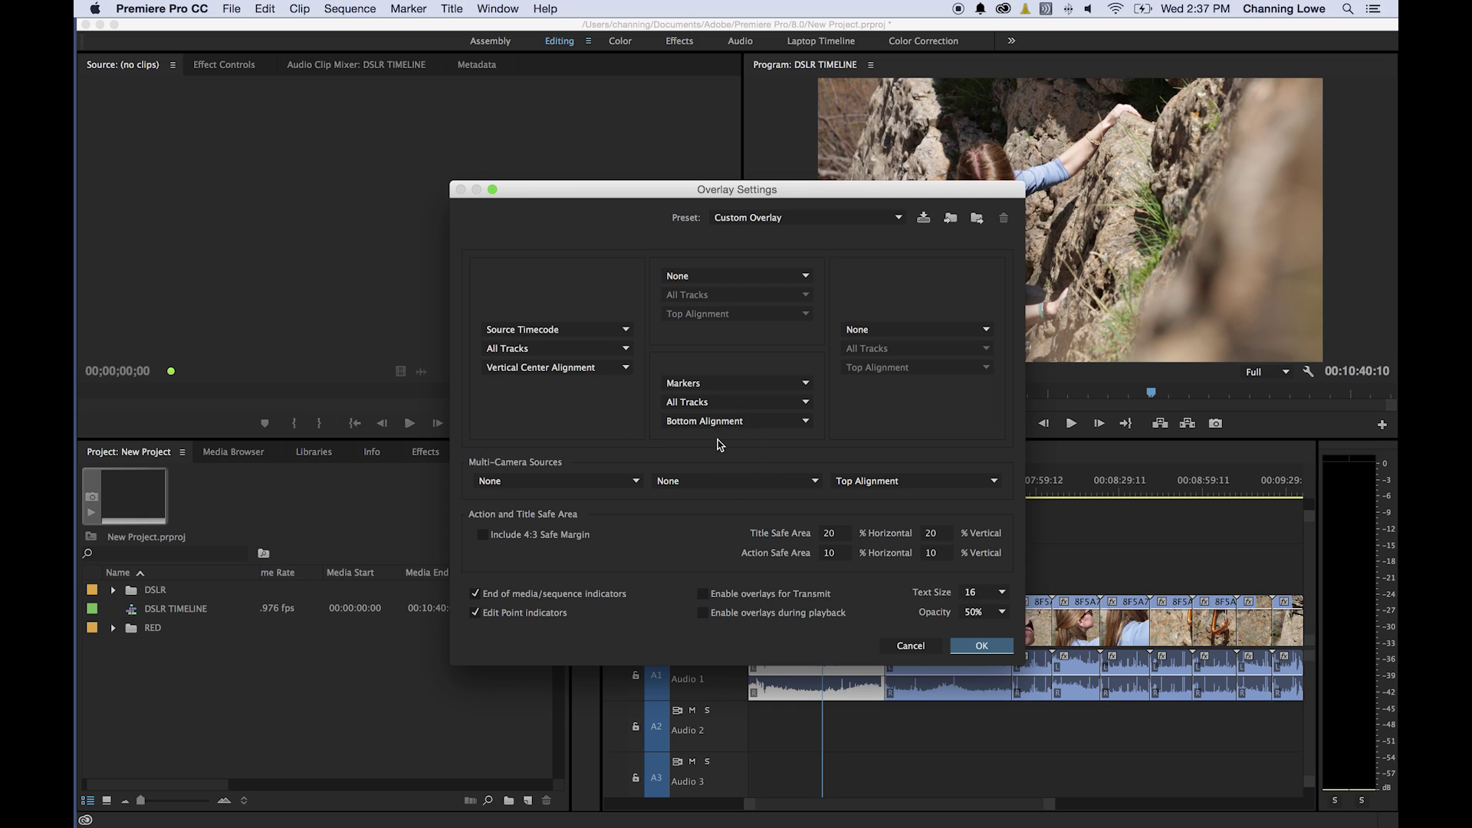
click(977, 649)
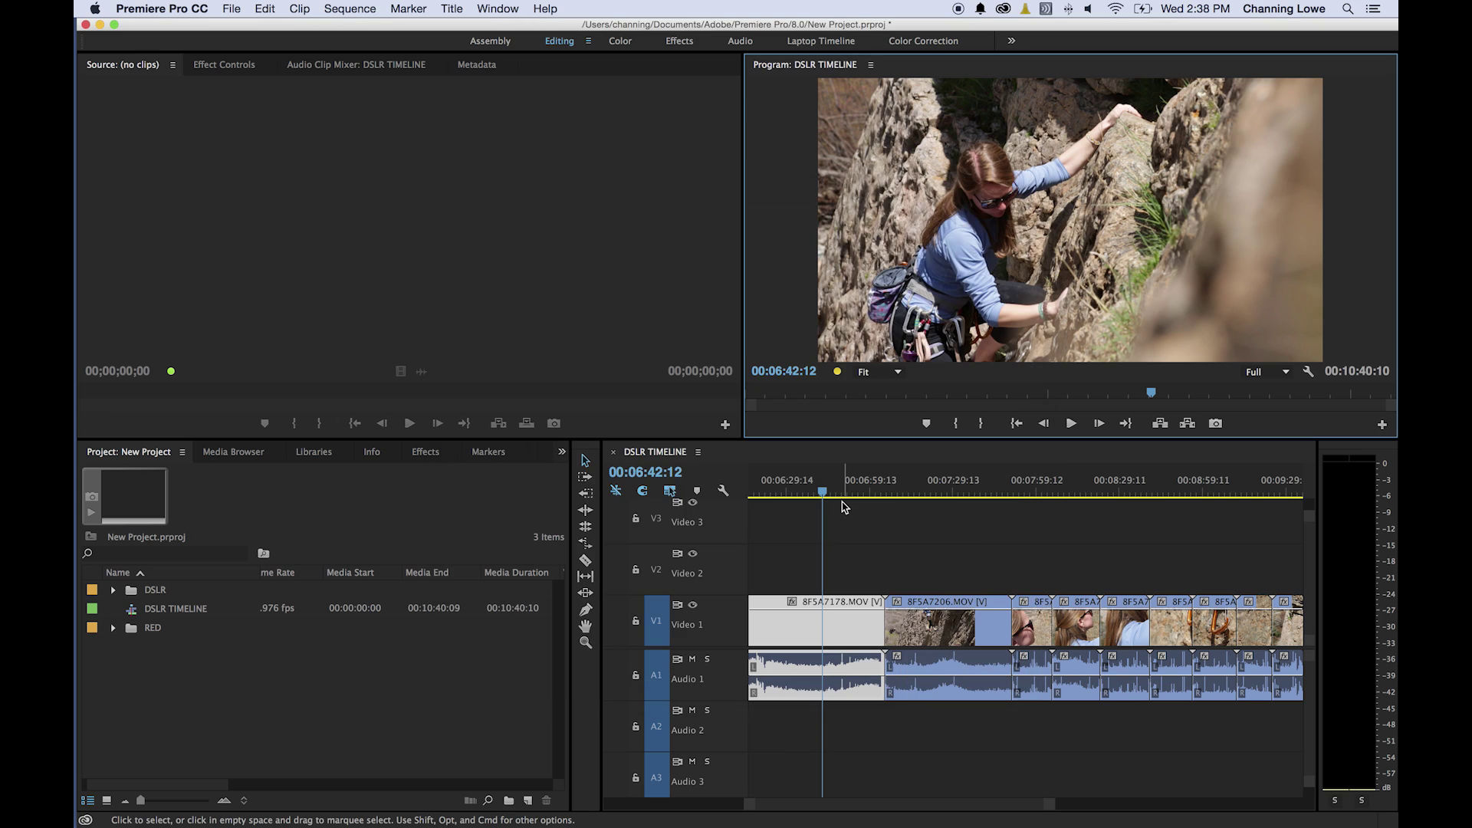